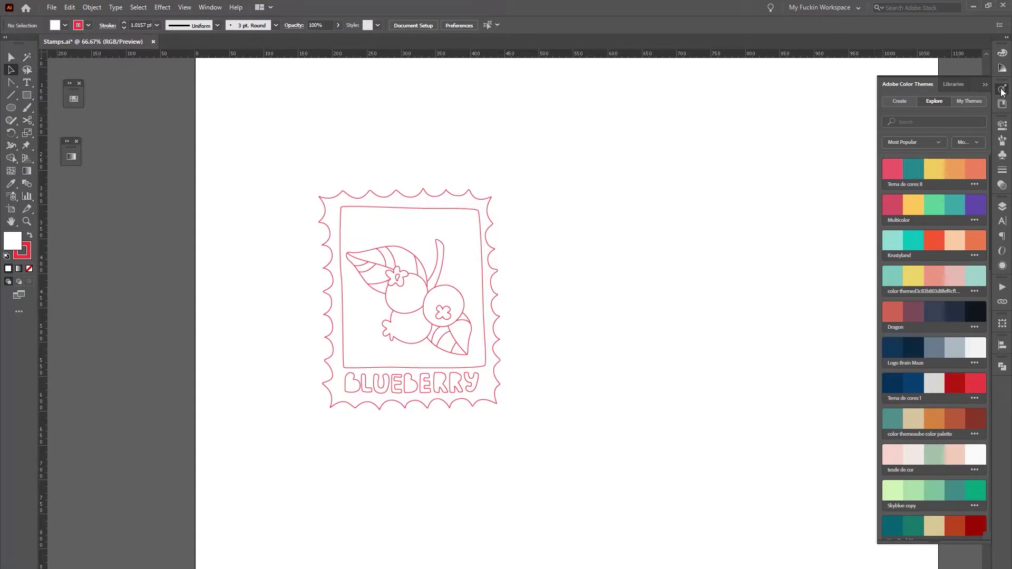
Examine the theme creation color wheel, the most popular community color themes and the available theme filters
{"action": "left_click", "coordinate": [898, 101]}
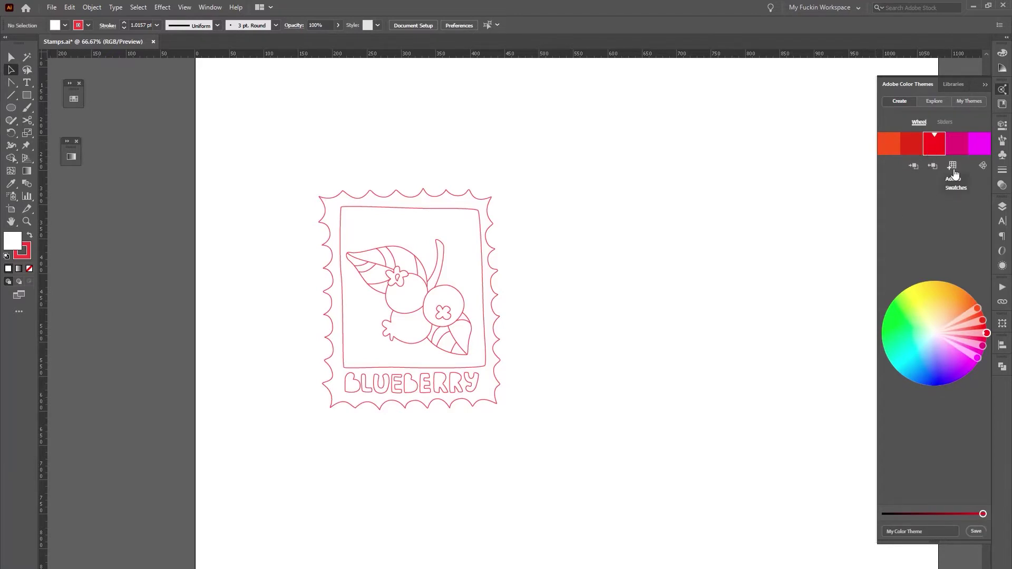
{"action": "left_click", "coordinate": [931, 104]}
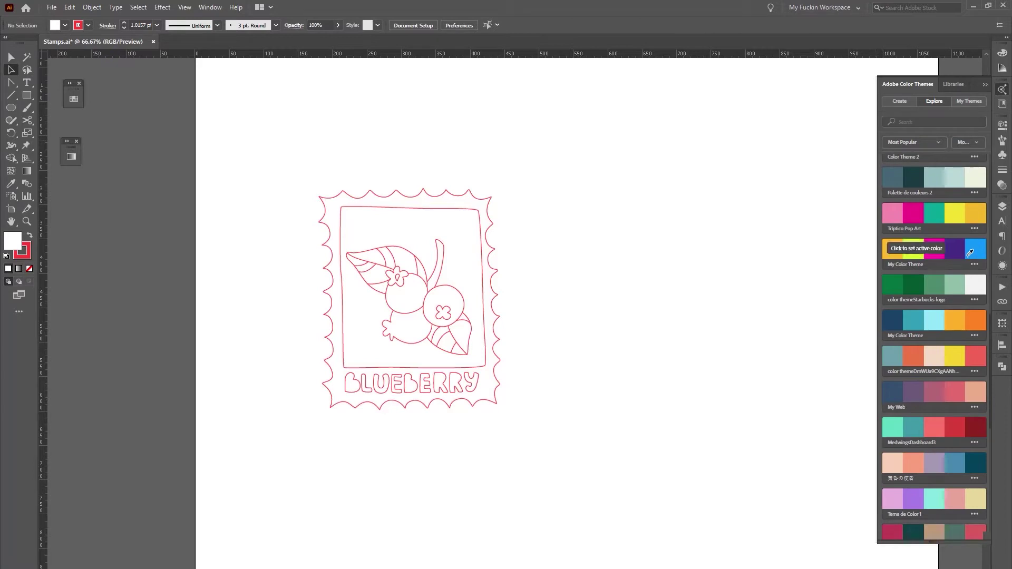
{"action": "scroll", "coordinate": [969, 253], "scroll_direction": "down", "scroll_amount": 5}
{"action": "scroll", "coordinate": [969, 252], "scroll_direction": "down", "scroll_amount": 5}
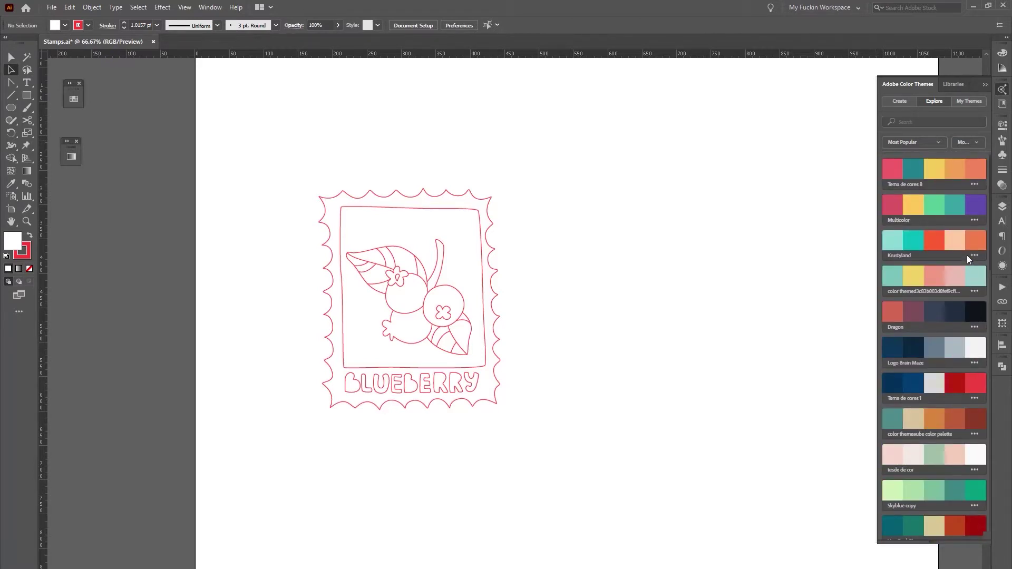
{"action": "scroll", "coordinate": [967, 255], "scroll_direction": "down", "scroll_amount": 5}
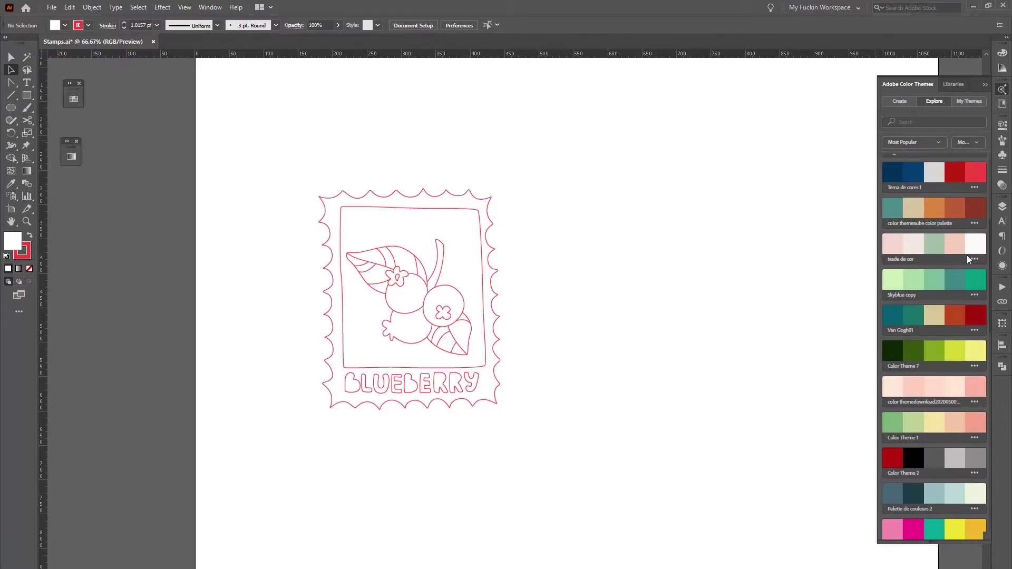
{"action": "left_click", "coordinate": [940, 146]}
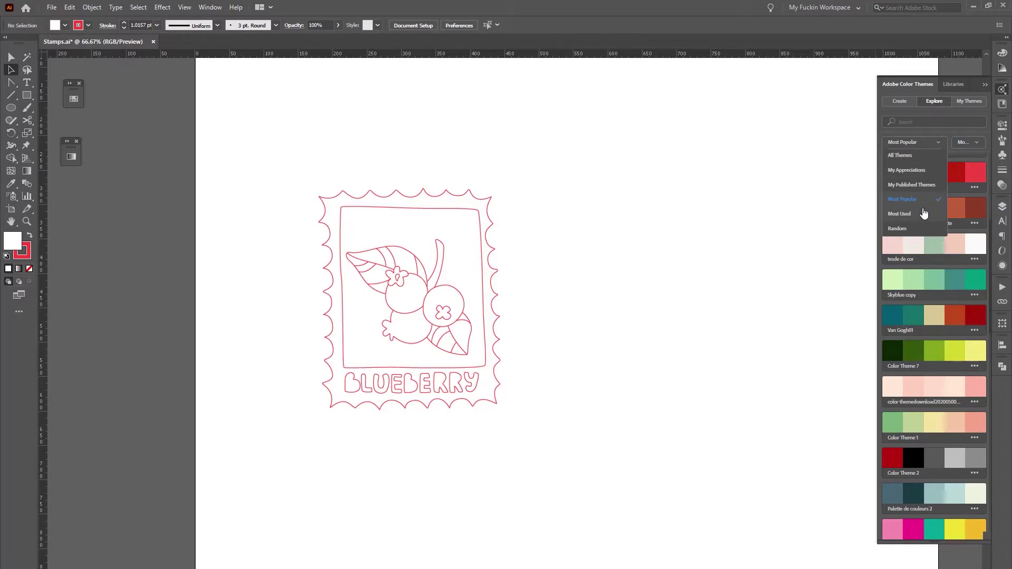
Search the community color themes for "blueberry" and look through the matching palettes
{"action": "left_click", "coordinate": [942, 125]}
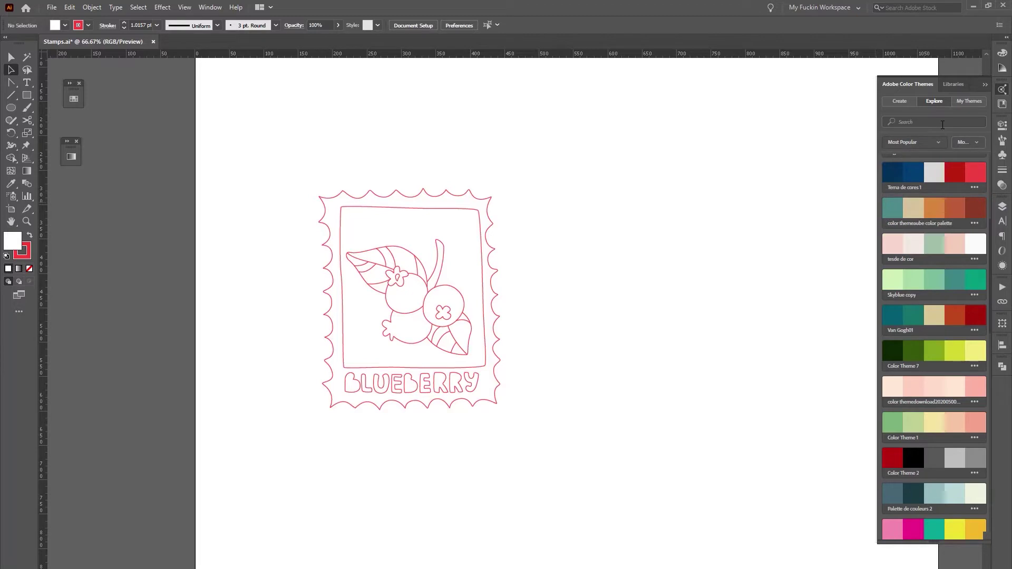
{"action": "left_click", "coordinate": [944, 122]}
{"action": "type", "text": "blueberry"}
{"action": "key", "text": "Return"}
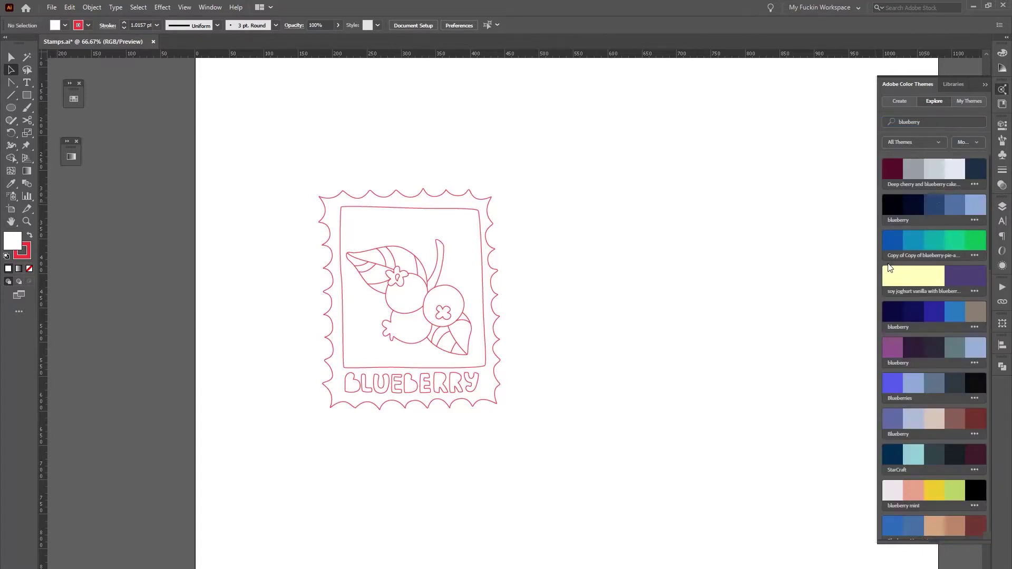
{"action": "scroll", "coordinate": [926, 239], "scroll_direction": "down", "scroll_amount": 10}
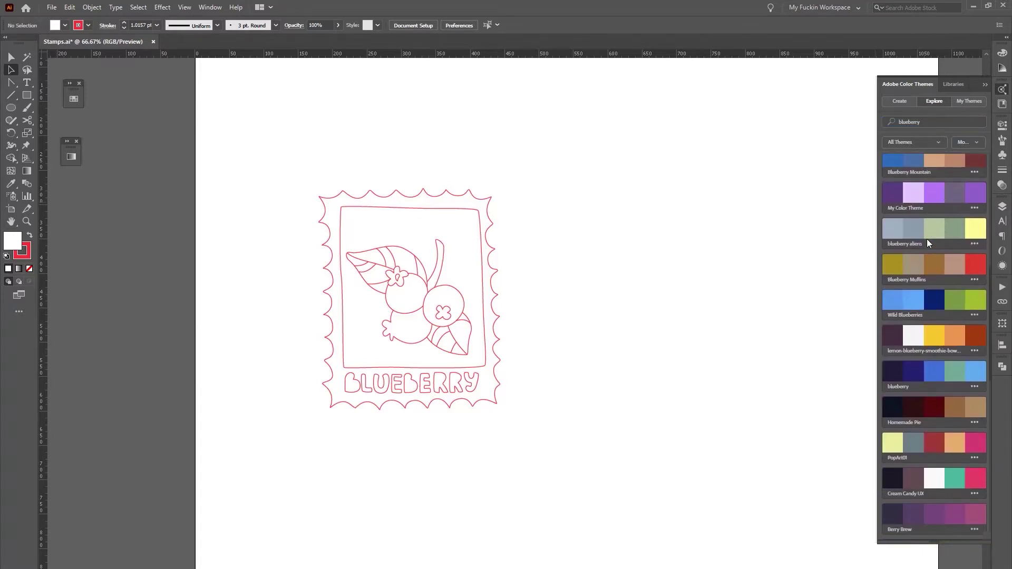
{"action": "scroll", "coordinate": [929, 244], "scroll_direction": "down", "scroll_amount": 3}
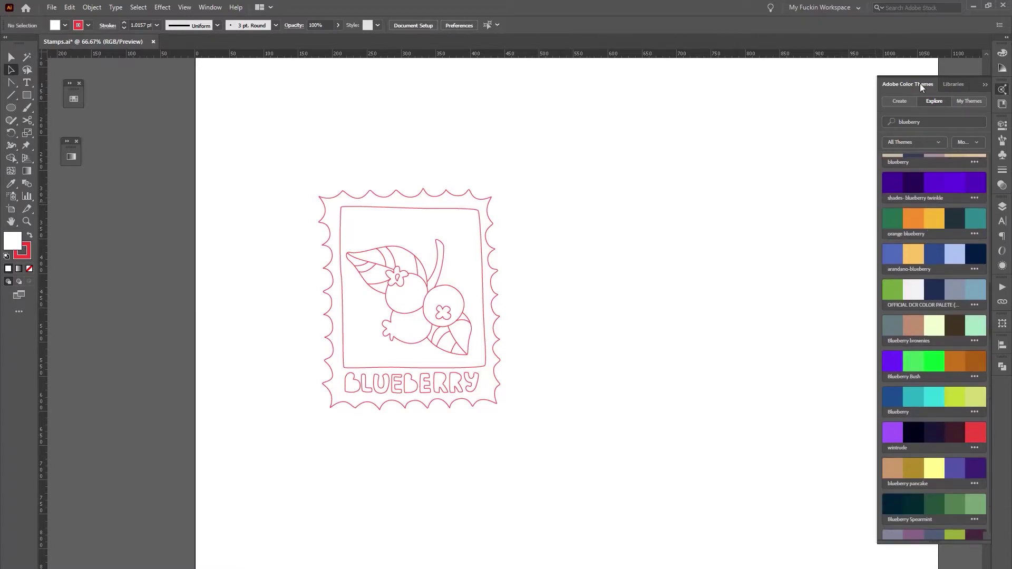
Clear the theme search and list the Most Popular themes with the time range All
{"action": "left_click", "coordinate": [926, 122]}
{"action": "key", "text": "BackSpace"}
{"action": "left_click", "coordinate": [928, 143]}
{"action": "left_click", "coordinate": [922, 199]}
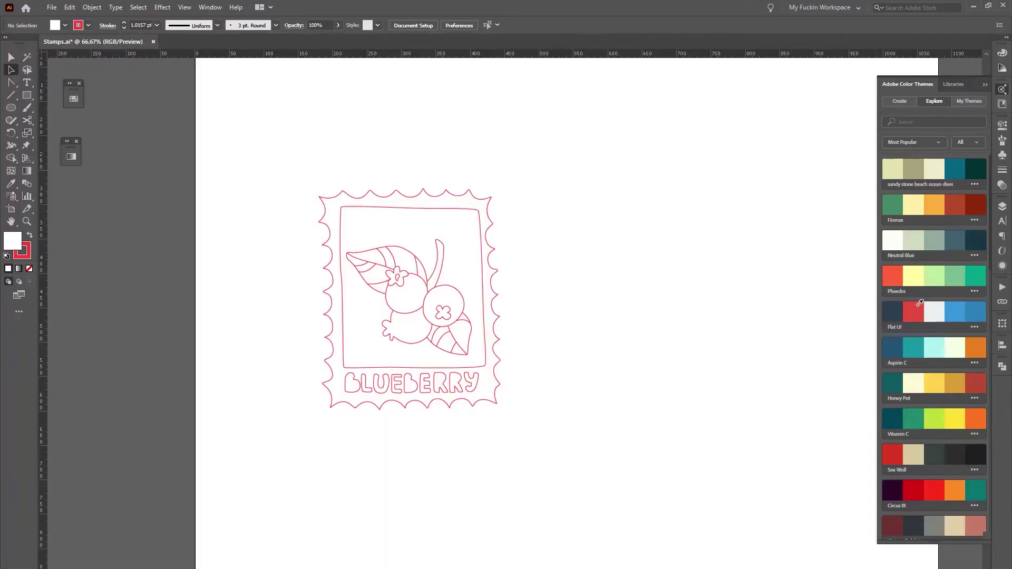
Delete all removable color, gradient, pattern and grouped swatches from the document's Swatches panel
{"action": "left_click", "coordinate": [78, 96]}
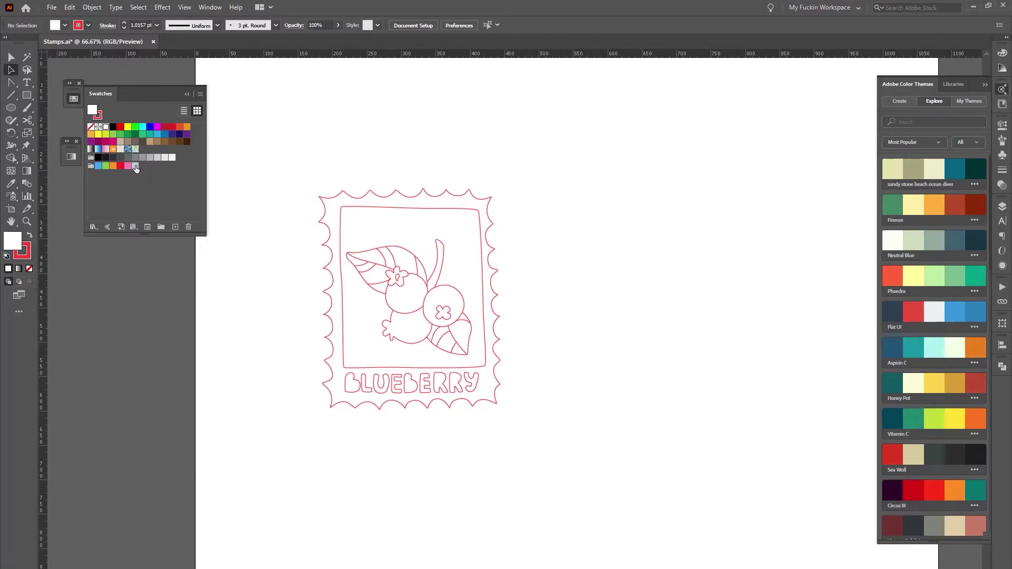
{"action": "left_click", "coordinate": [136, 168], "text": "shift"}
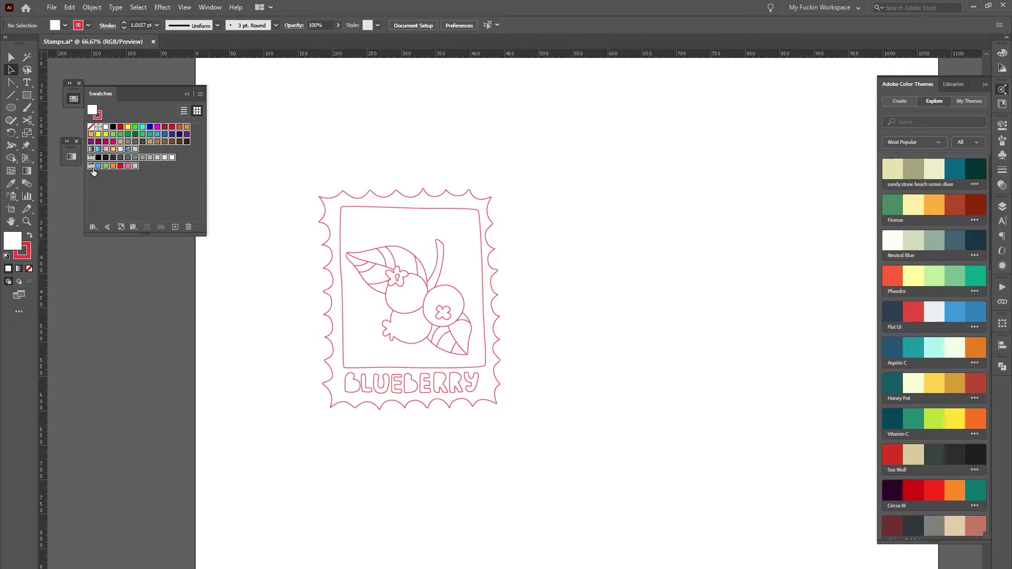
{"action": "left_click", "coordinate": [122, 181]}
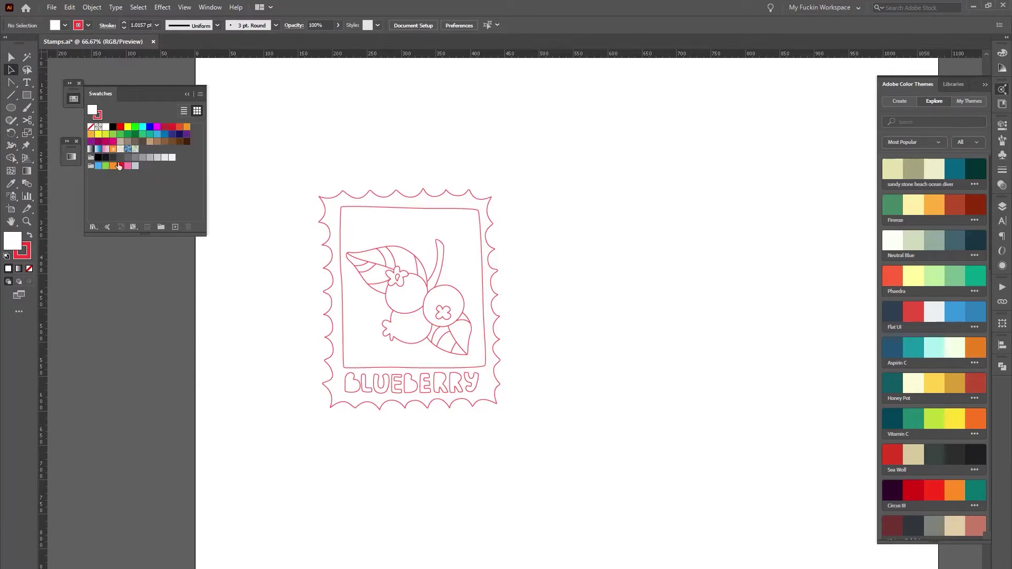
{"action": "left_click", "coordinate": [105, 127]}
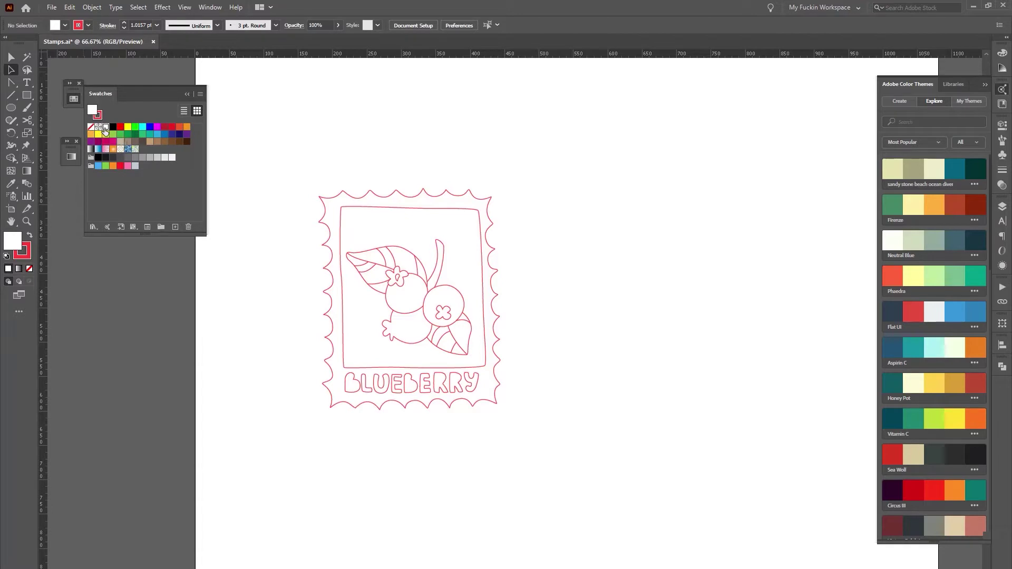
{"action": "left_click", "coordinate": [136, 166], "text": "shift"}
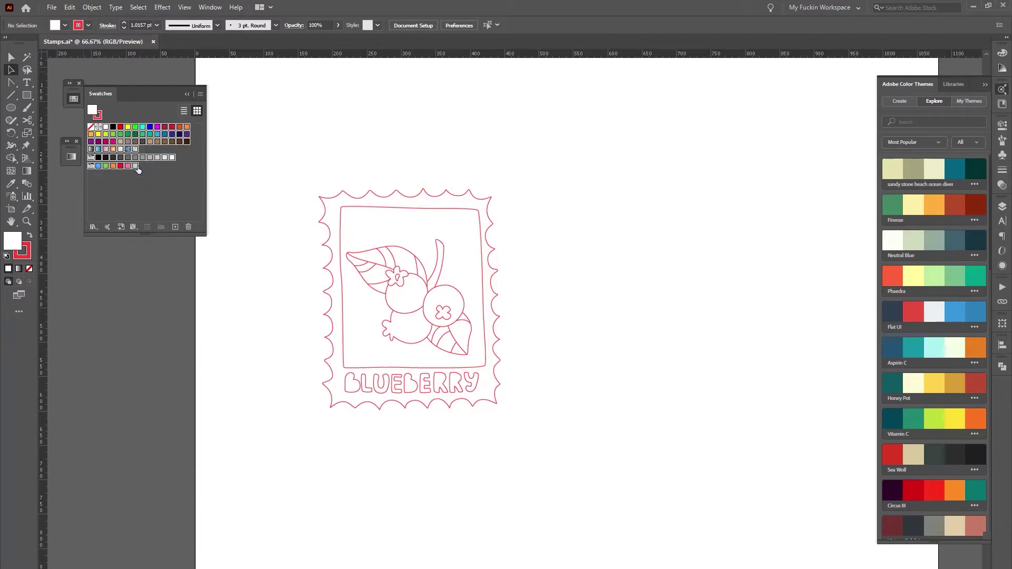
{"action": "left_click", "coordinate": [187, 225]}
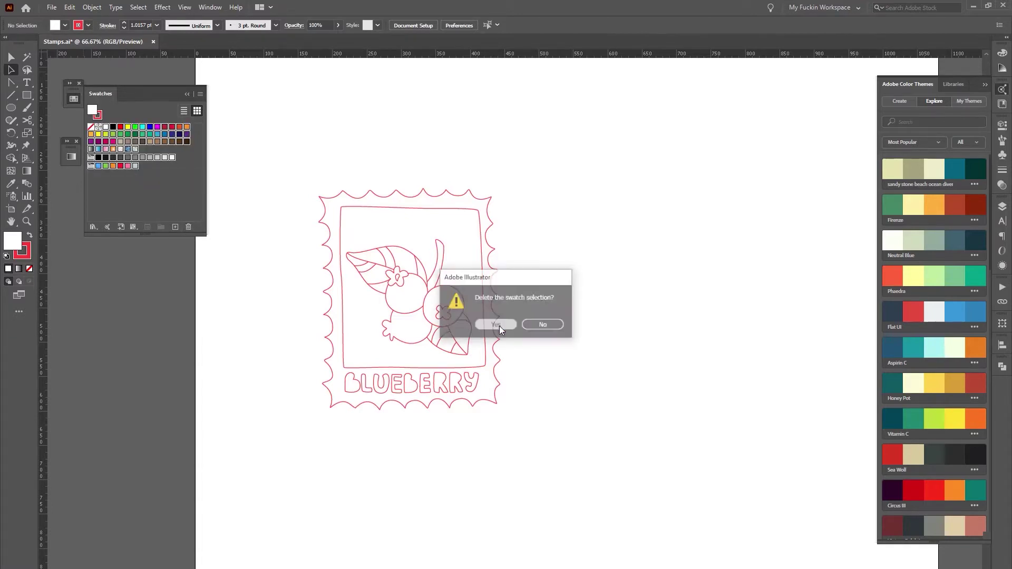
{"action": "left_click", "coordinate": [499, 325]}
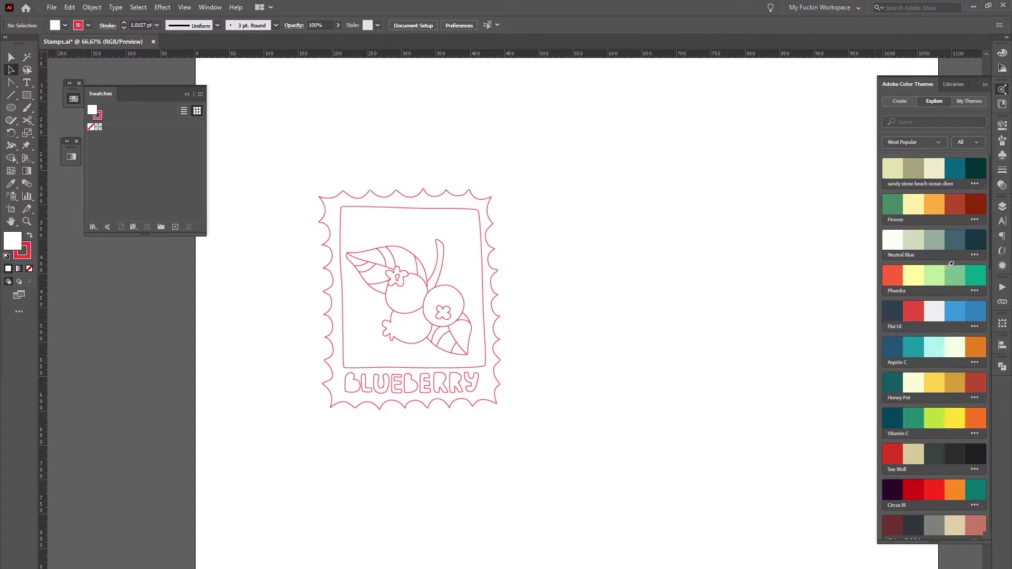
Find the "Woman in purple dress" theme among the most popular palettes and add it to the document swatches
{"action": "scroll", "coordinate": [948, 263], "scroll_direction": "down", "scroll_amount": 5}
{"action": "scroll", "coordinate": [948, 263], "scroll_direction": "down", "scroll_amount": 5}
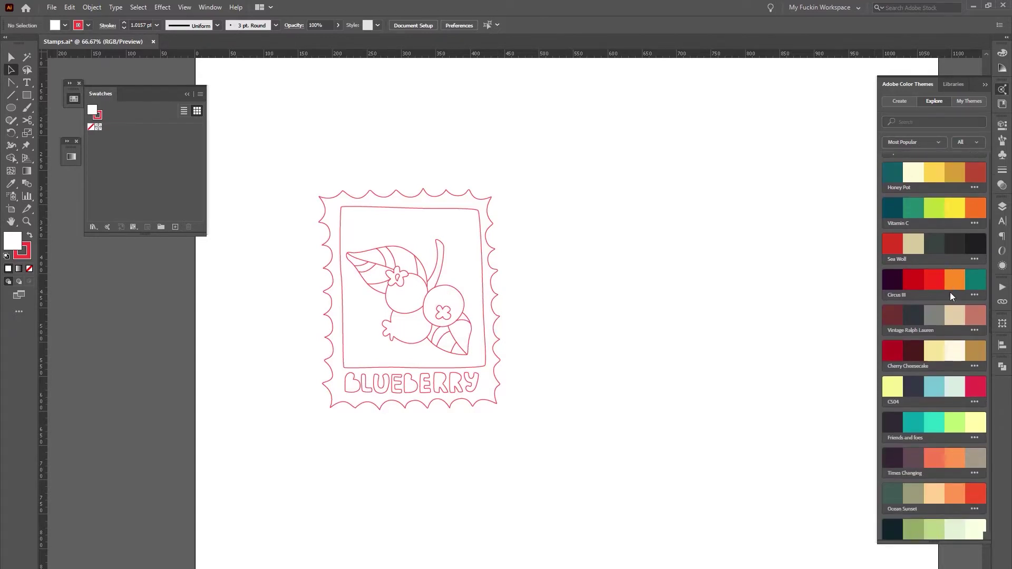
{"action": "scroll", "coordinate": [950, 301], "scroll_direction": "down", "scroll_amount": 3}
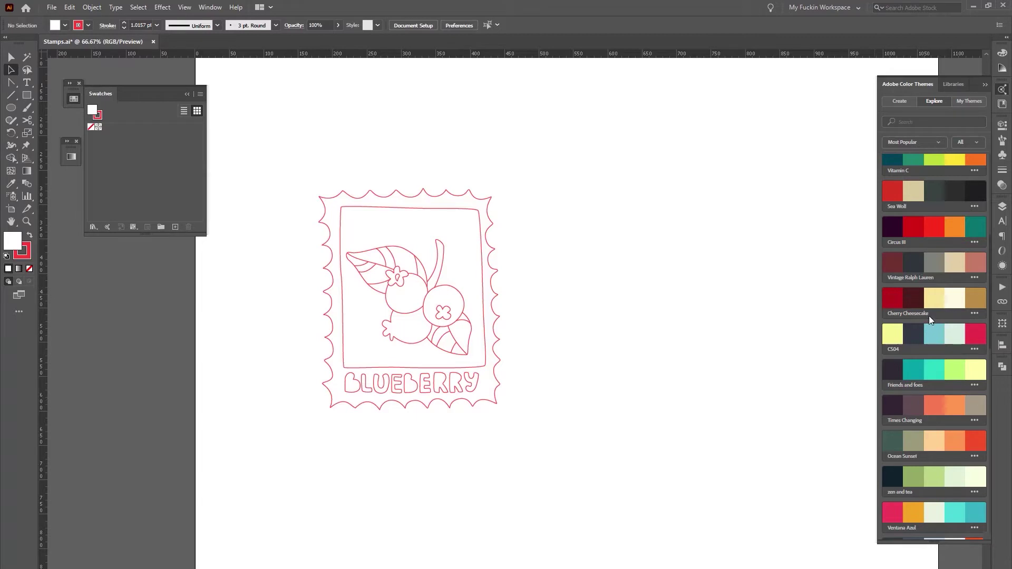
{"action": "scroll", "coordinate": [928, 315], "scroll_direction": "down", "scroll_amount": 1}
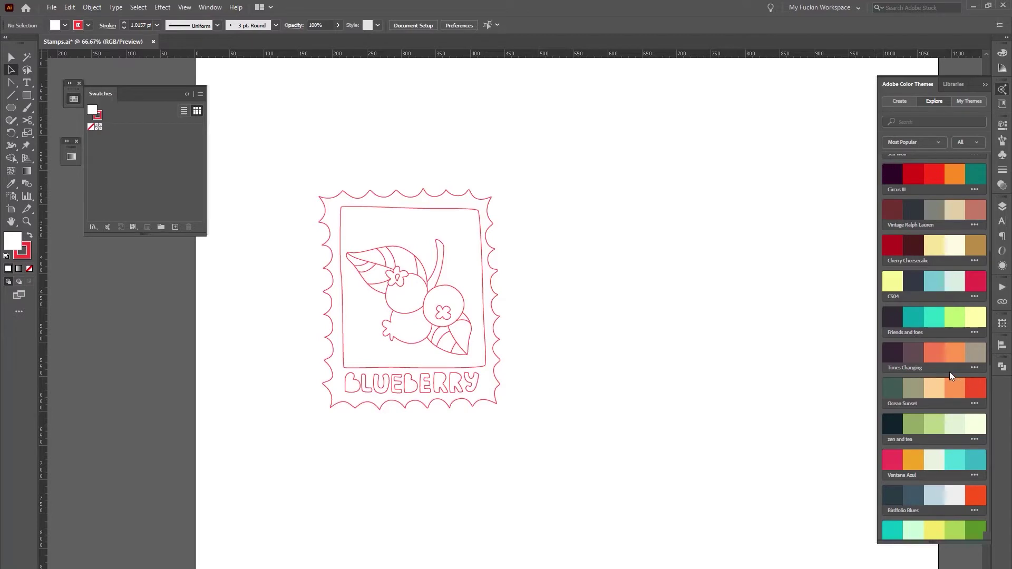
{"action": "scroll", "coordinate": [950, 374], "scroll_direction": "down", "scroll_amount": 1}
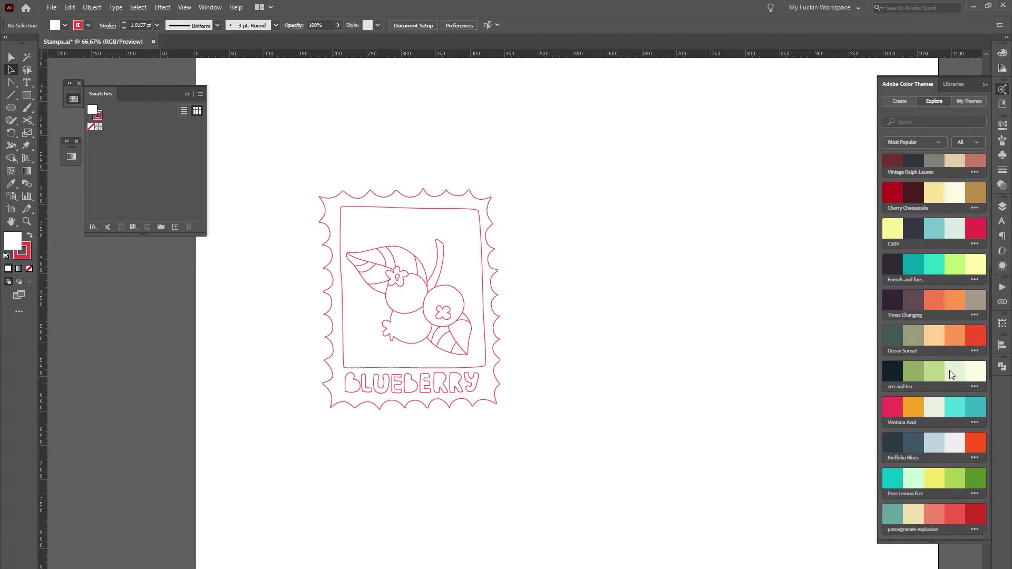
{"action": "scroll", "coordinate": [950, 374], "scroll_direction": "down", "scroll_amount": 1}
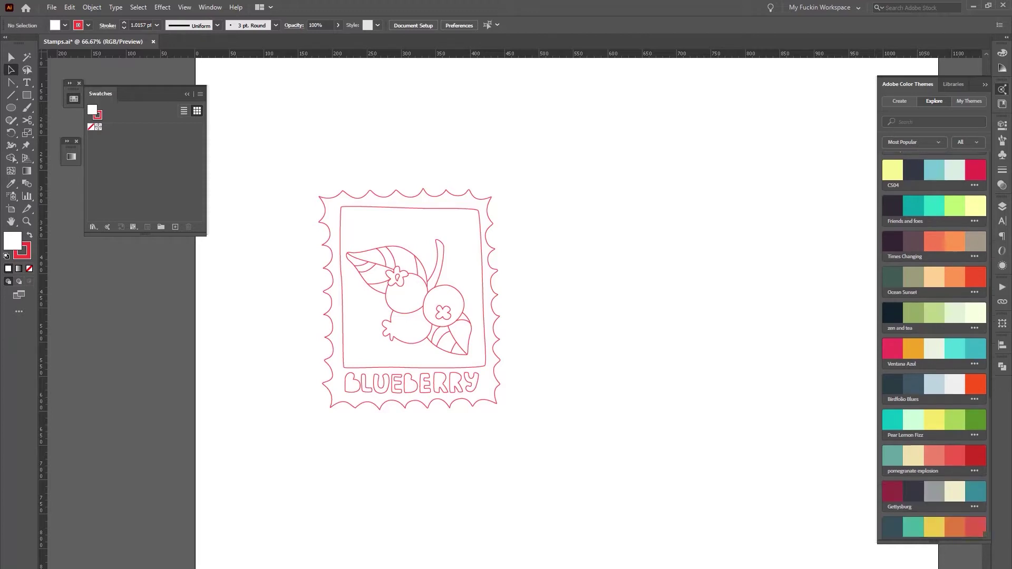
{"action": "scroll", "coordinate": [953, 354], "scroll_direction": "down", "scroll_amount": 1}
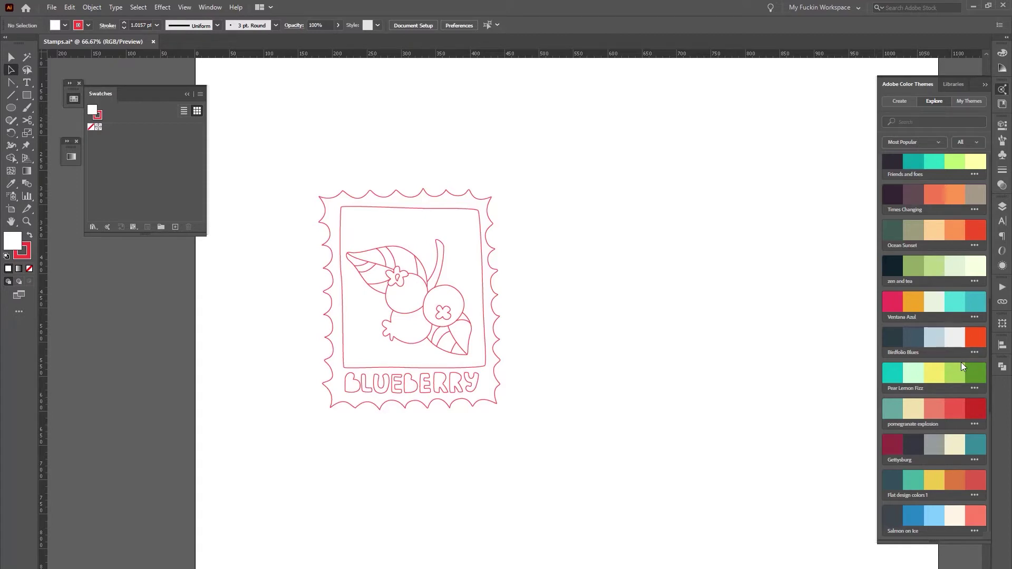
{"action": "scroll", "coordinate": [960, 362], "scroll_direction": "up", "scroll_amount": 3}
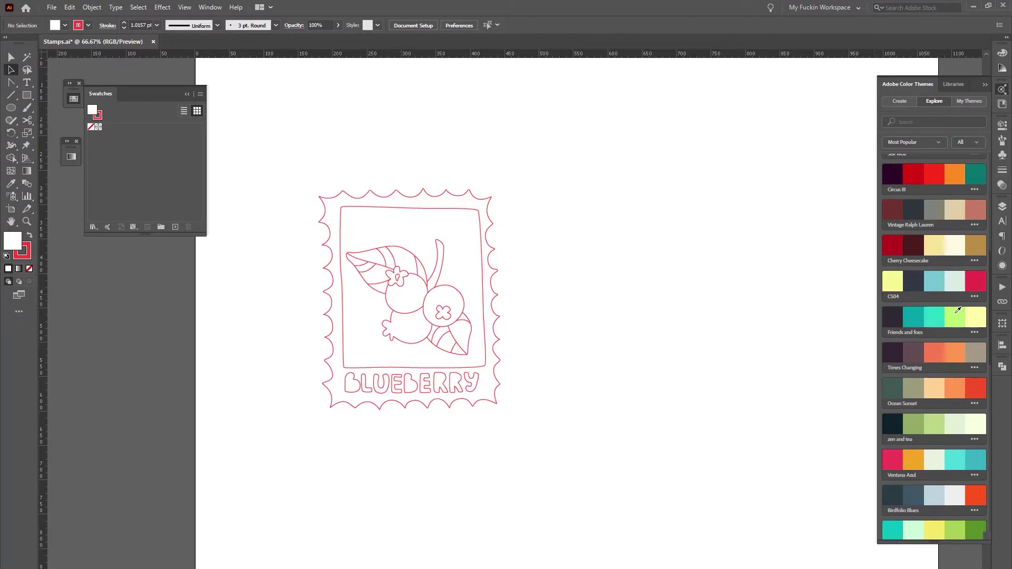
{"action": "scroll", "coordinate": [958, 311], "scroll_direction": "down", "scroll_amount": 10}
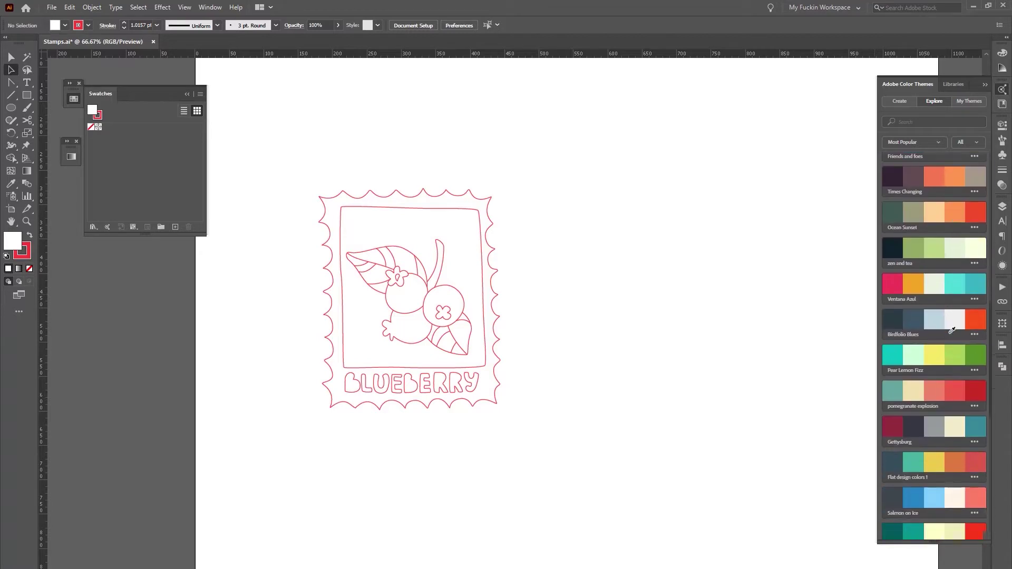
{"action": "scroll", "coordinate": [955, 330], "scroll_direction": "down", "scroll_amount": 6}
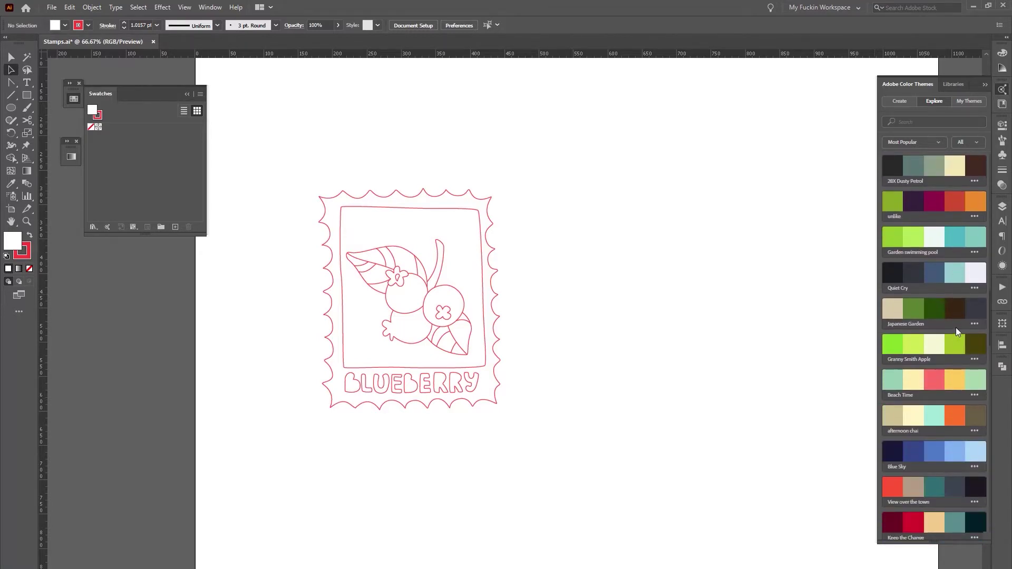
{"action": "scroll", "coordinate": [956, 328], "scroll_direction": "down", "scroll_amount": 5}
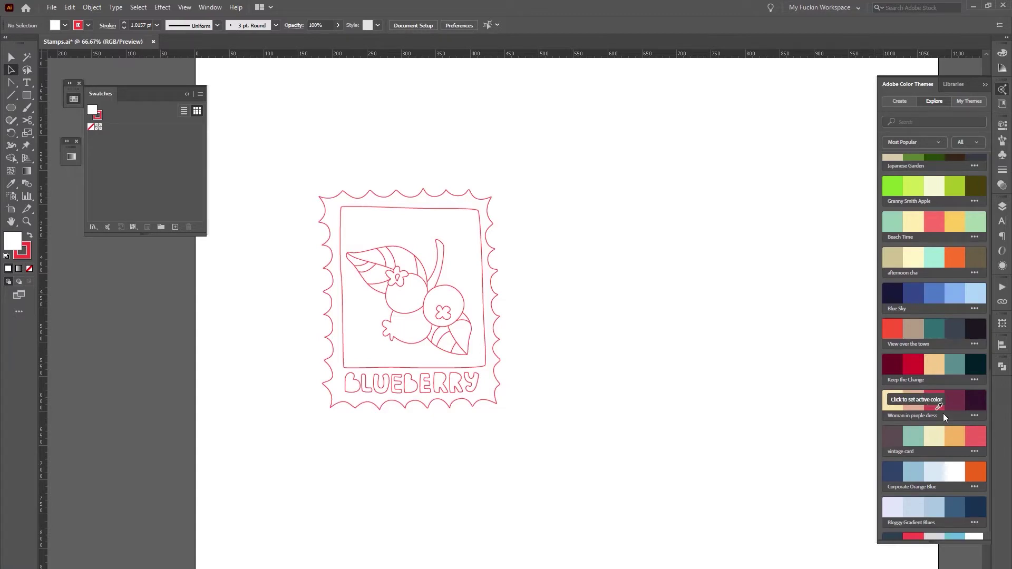
{"action": "left_click", "coordinate": [974, 417]}
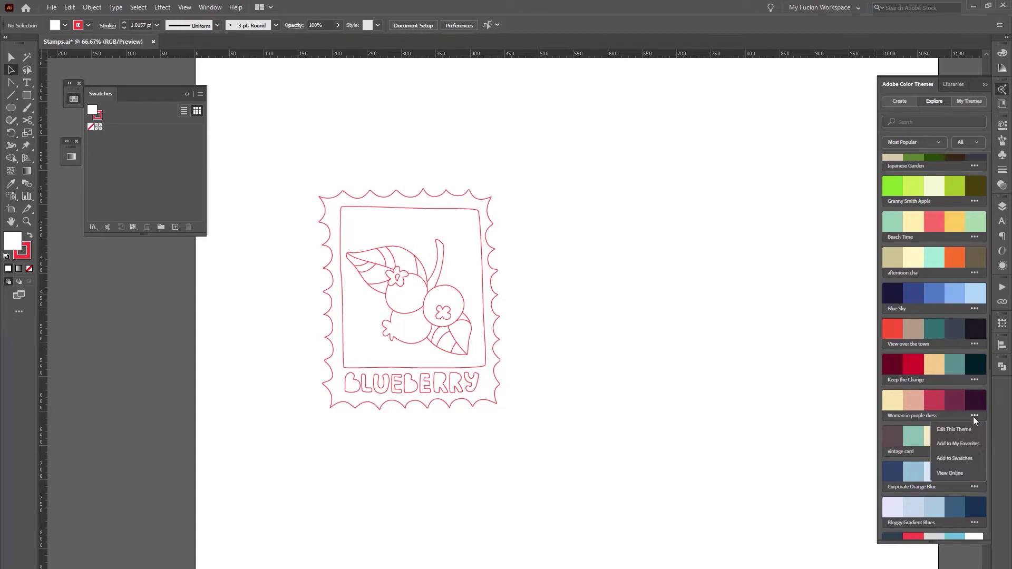
{"action": "left_click", "coordinate": [971, 459]}
{"action": "left_click", "coordinate": [141, 153]}
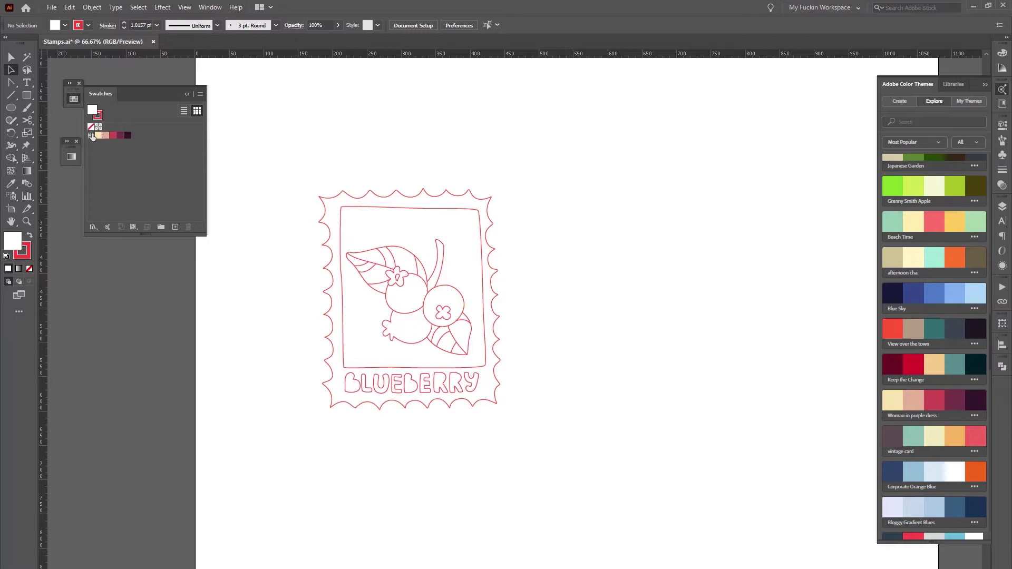
Create a custom theme with the Complementary harmony rule and rotate its red base color to the green area of the color wheel
{"action": "left_click", "coordinate": [900, 101]}
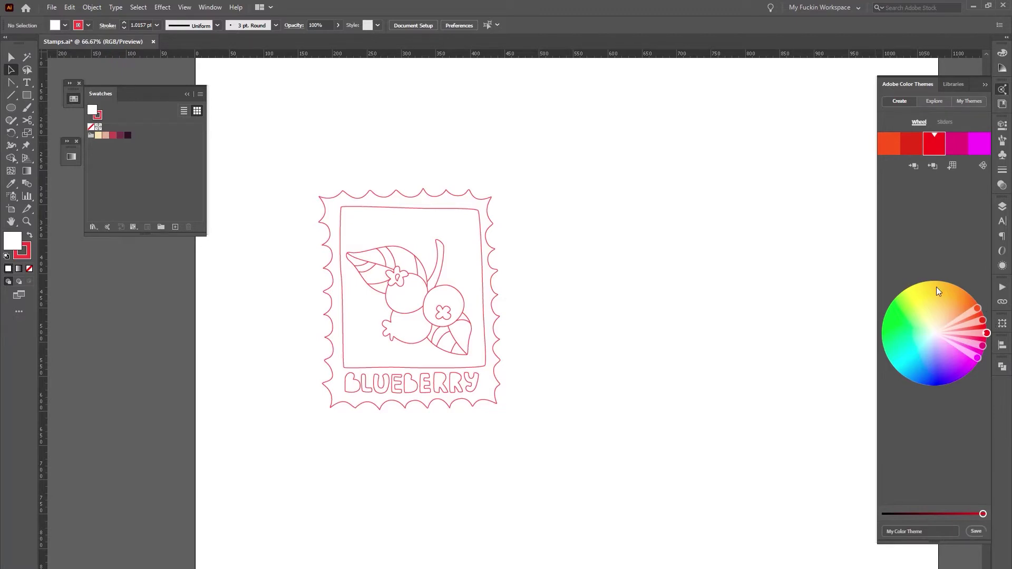
{"action": "left_click", "coordinate": [933, 102]}
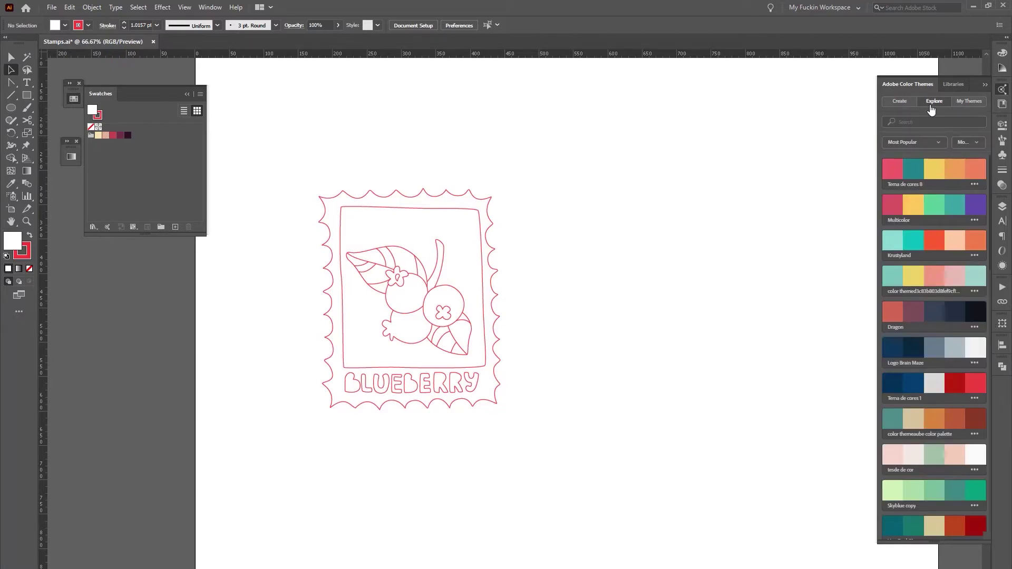
{"action": "left_click", "coordinate": [901, 101]}
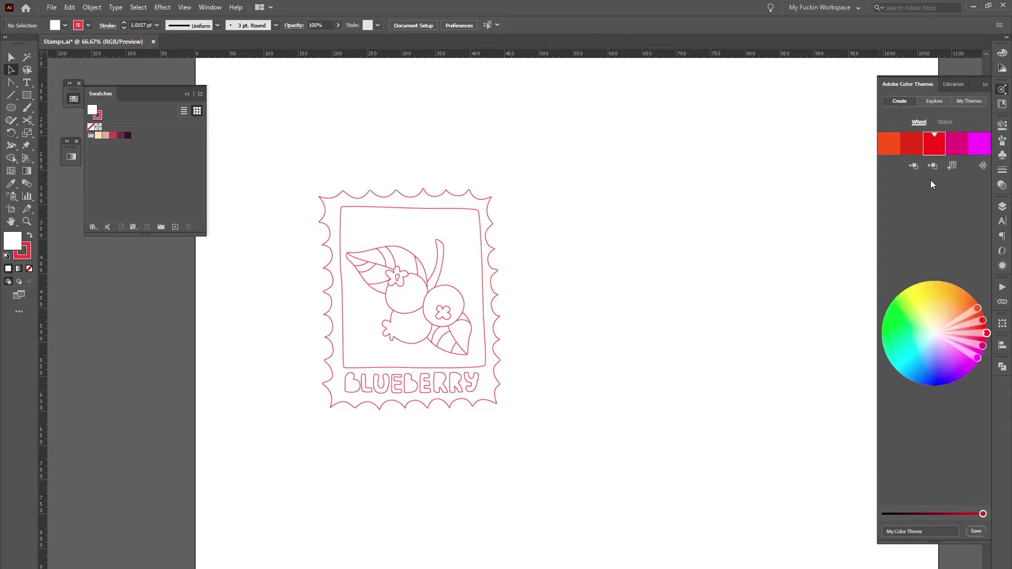
{"action": "left_click", "coordinate": [982, 166]}
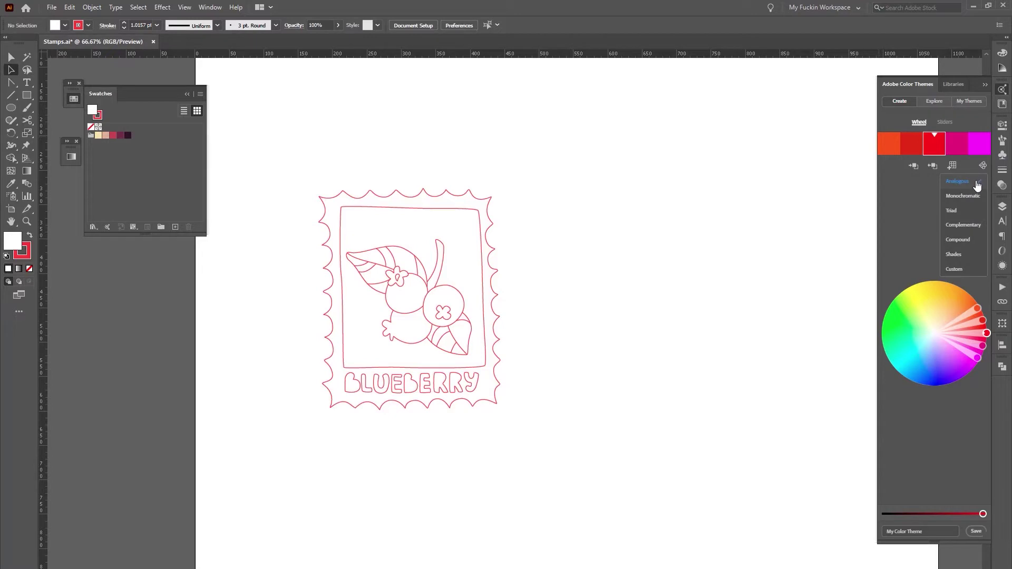
{"action": "left_click", "coordinate": [964, 225]}
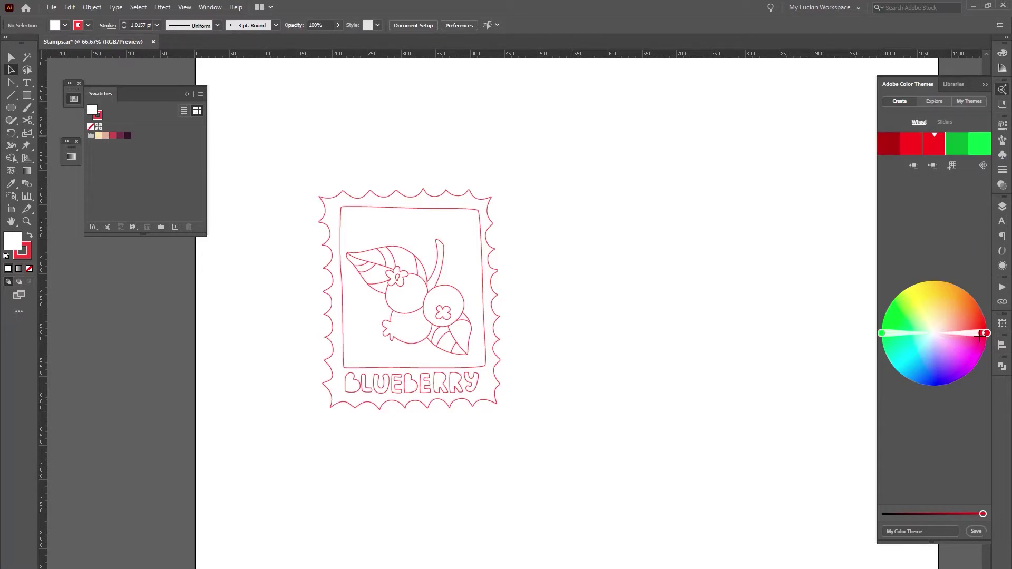
{"action": "left_click_drag", "start_coordinate": [980, 336], "coordinate": [896, 301]}
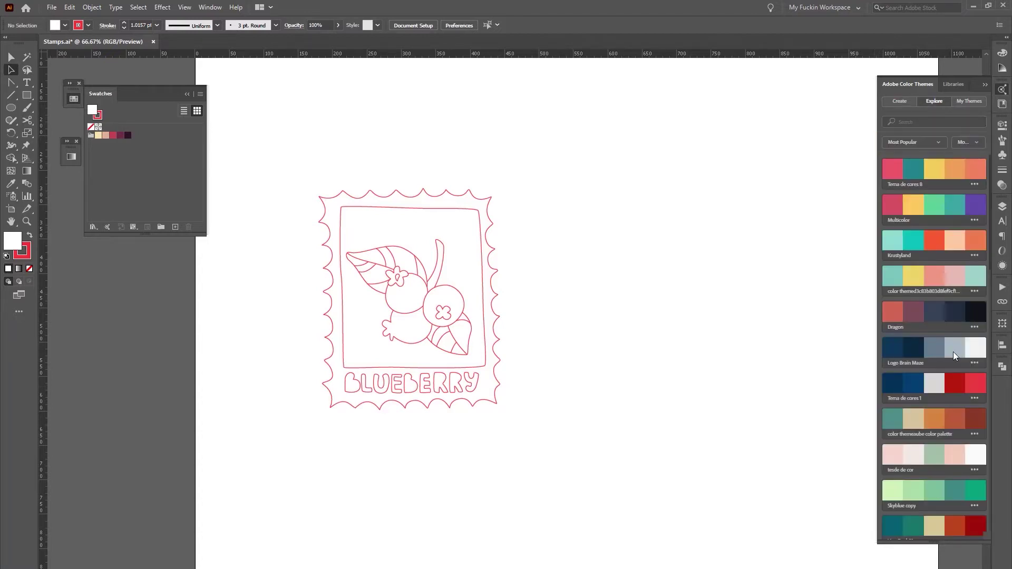
Add the "Tema de cores 1" and "My Web" themes from the most popular list to the document swatches
{"action": "left_click", "coordinate": [974, 397]}
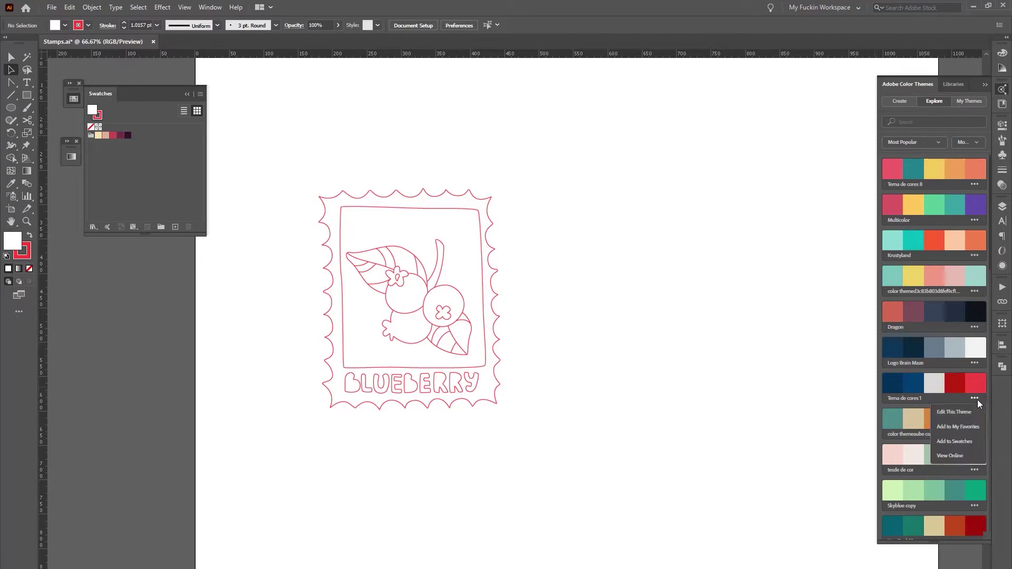
{"action": "left_click", "coordinate": [977, 442]}
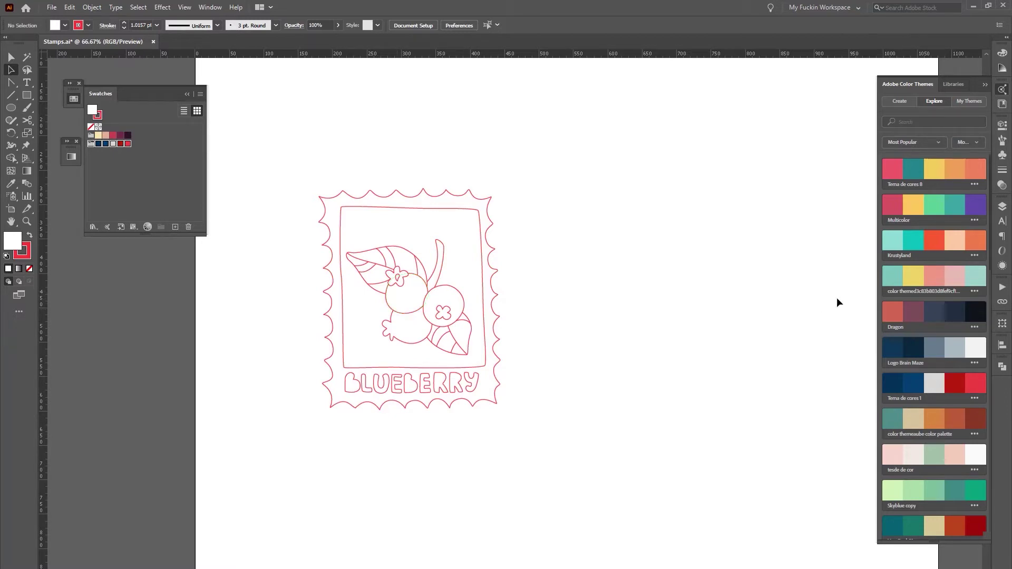
{"action": "scroll", "coordinate": [951, 280], "scroll_direction": "down", "scroll_amount": 3}
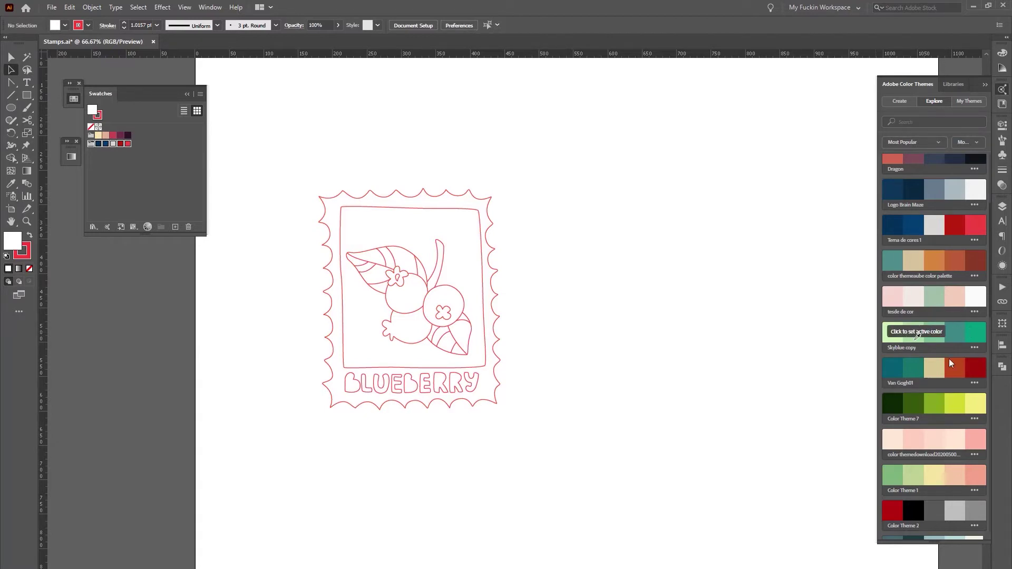
{"action": "scroll", "coordinate": [945, 322], "scroll_direction": "down", "scroll_amount": 3}
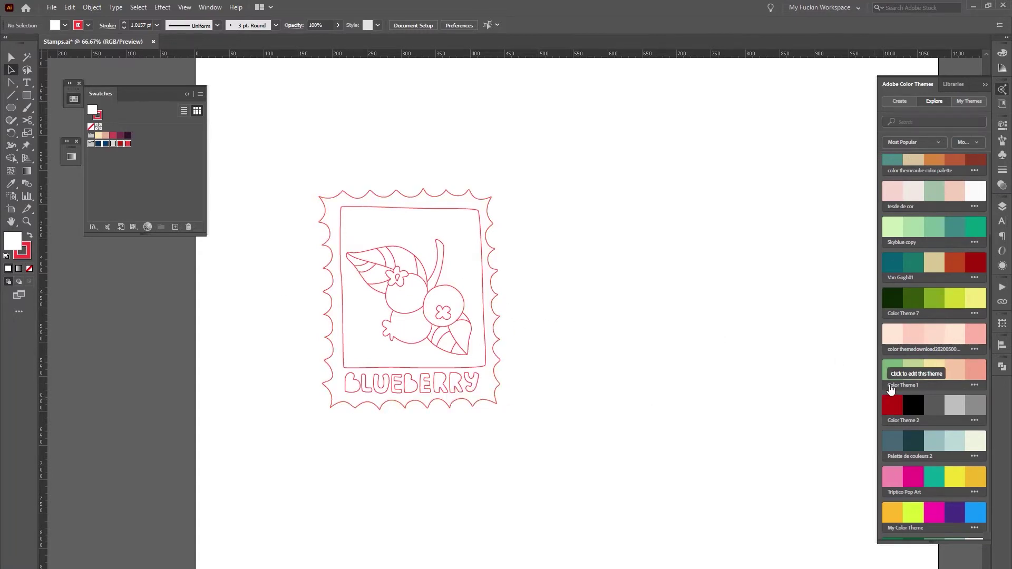
{"action": "scroll", "coordinate": [912, 403], "scroll_direction": "down", "scroll_amount": 1}
{"action": "scroll", "coordinate": [912, 403], "scroll_direction": "down", "scroll_amount": 8}
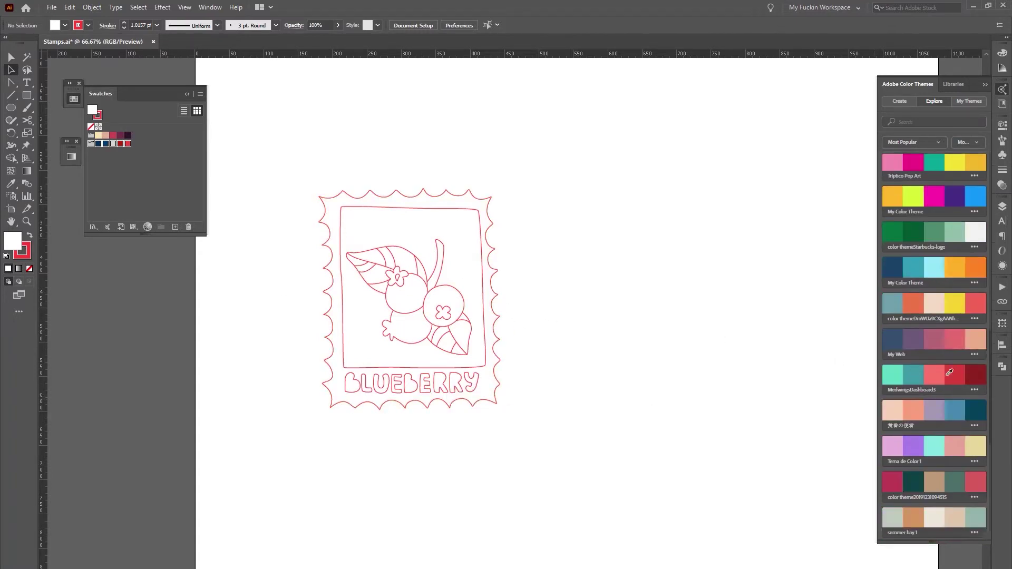
{"action": "left_click", "coordinate": [974, 355]}
{"action": "left_click", "coordinate": [965, 396]}
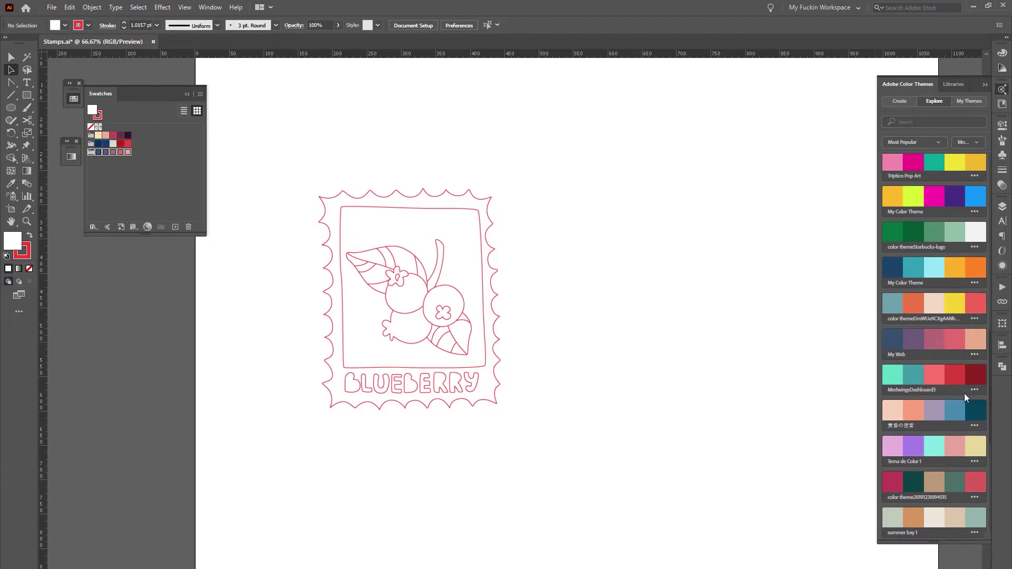
Browse further through the most popular color themes for another palette that suits the blueberry stamp
{"action": "scroll", "coordinate": [965, 395], "scroll_direction": "down", "scroll_amount": 10}
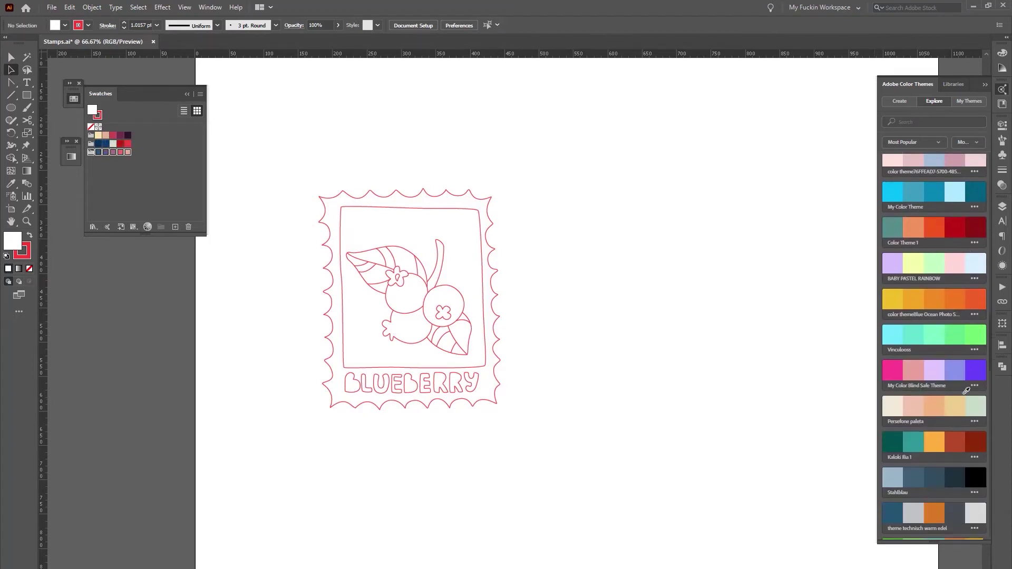
{"action": "scroll", "coordinate": [965, 390], "scroll_direction": "down", "scroll_amount": 5}
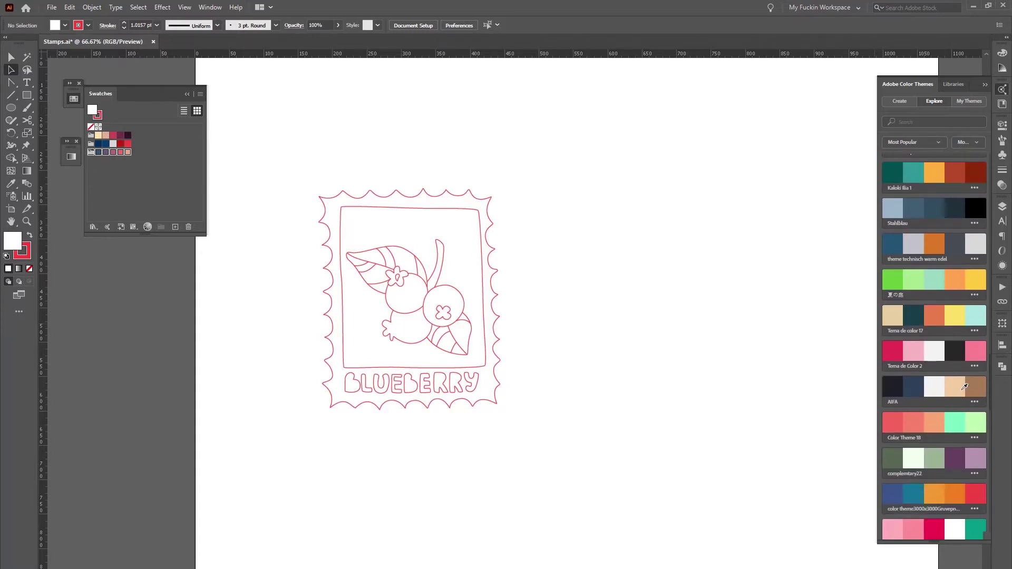
{"action": "scroll", "coordinate": [964, 387], "scroll_direction": "down", "scroll_amount": 3}
{"action": "scroll", "coordinate": [960, 393], "scroll_direction": "down", "scroll_amount": 6}
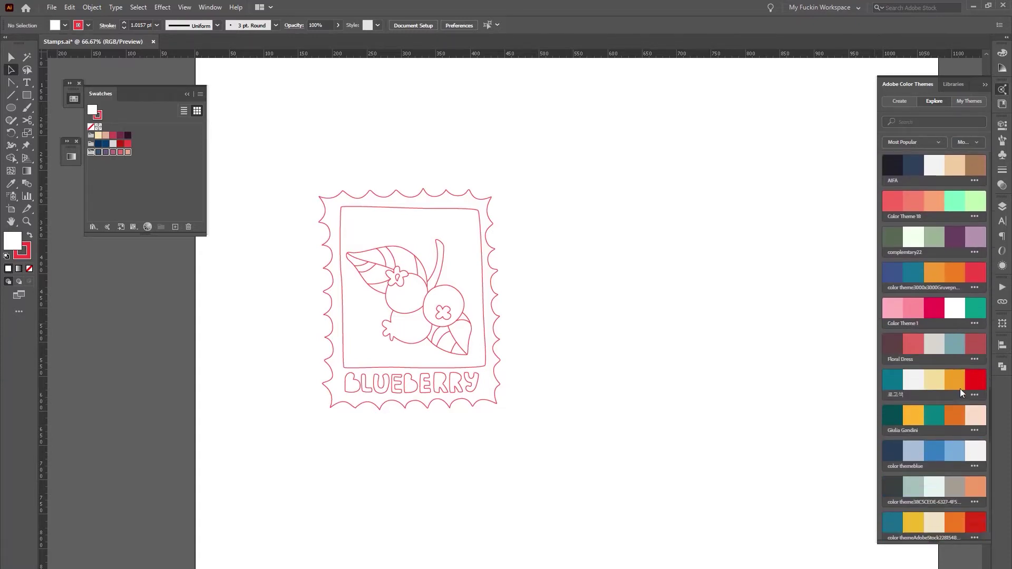
{"action": "scroll", "coordinate": [962, 386], "scroll_direction": "down", "scroll_amount": 3}
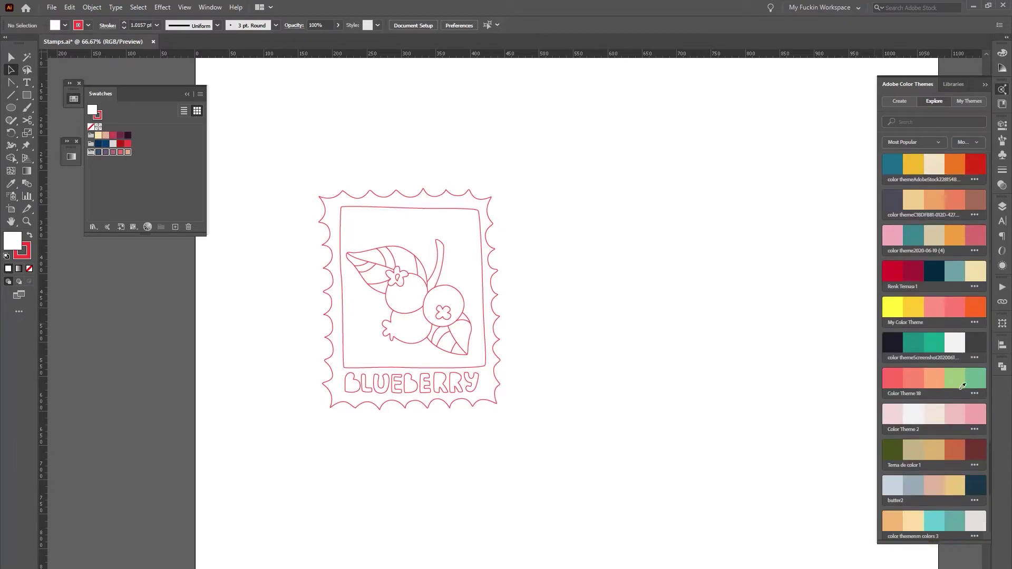
{"action": "scroll", "coordinate": [962, 386], "scroll_direction": "down", "scroll_amount": 3}
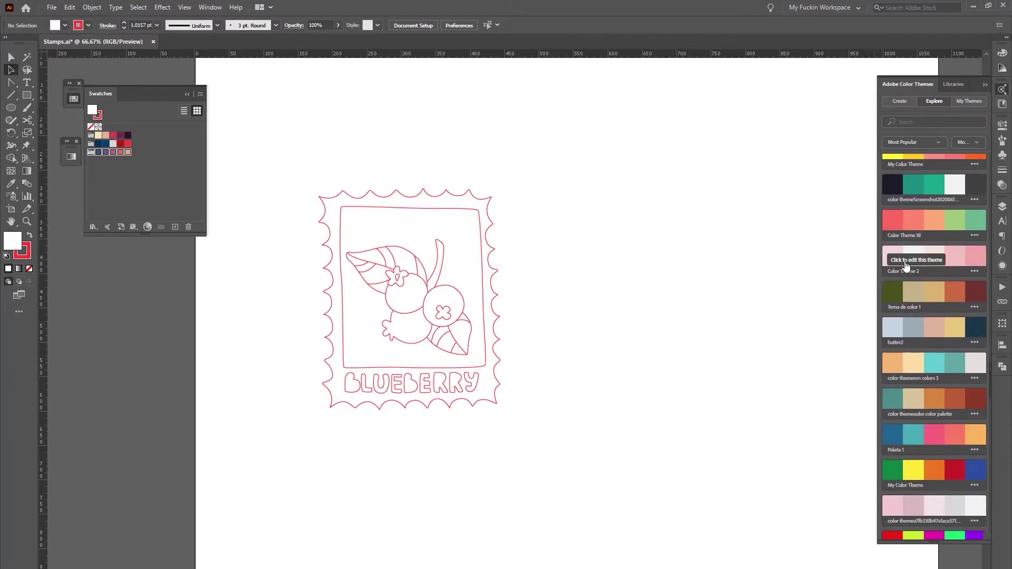
{"action": "scroll", "coordinate": [971, 227], "scroll_direction": "down", "scroll_amount": 4}
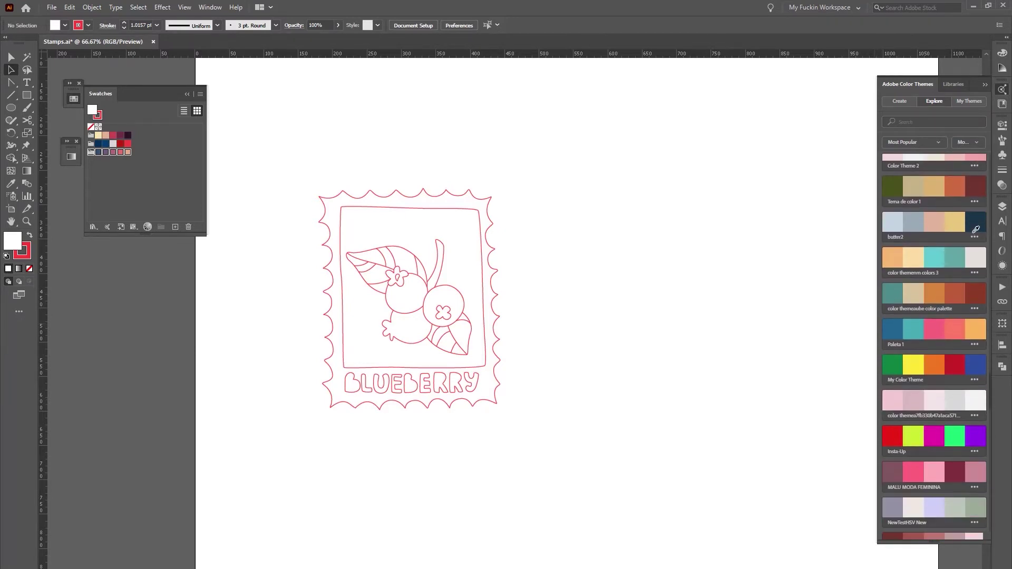
{"action": "left_click", "coordinate": [172, 130]}
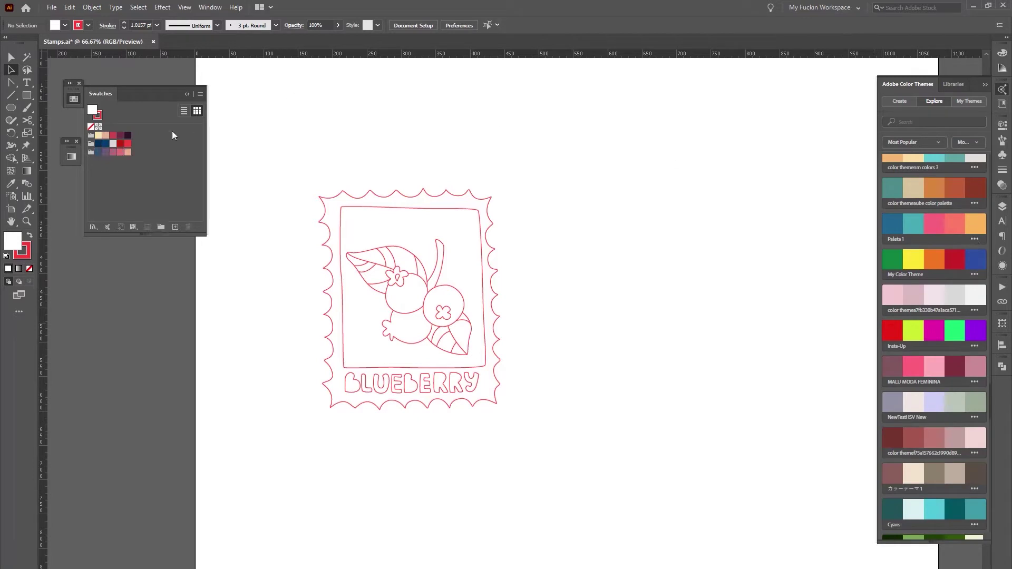
{"action": "scroll", "coordinate": [970, 322], "scroll_direction": "down", "scroll_amount": 4}
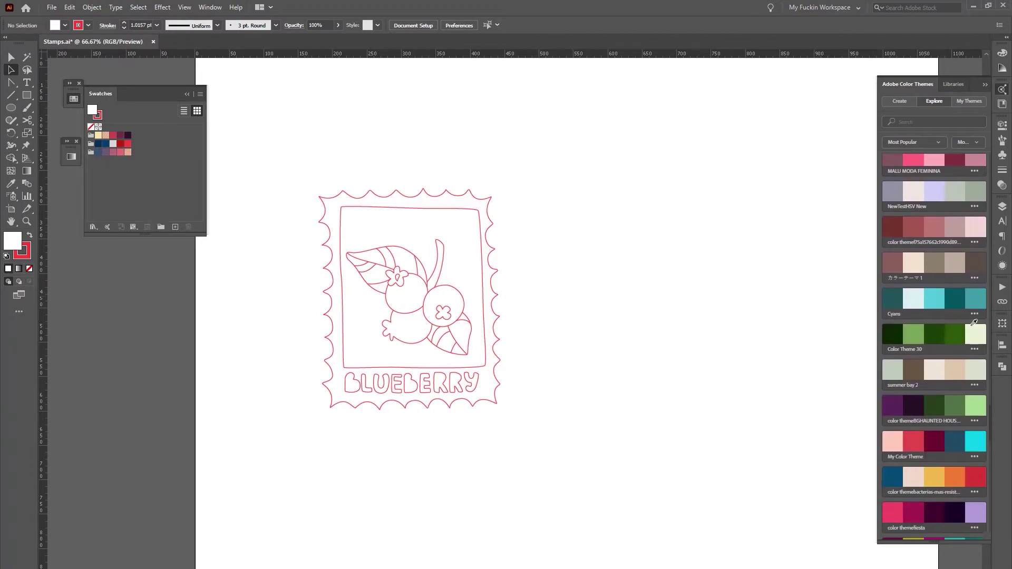
{"action": "scroll", "coordinate": [973, 323], "scroll_direction": "down", "scroll_amount": 4}
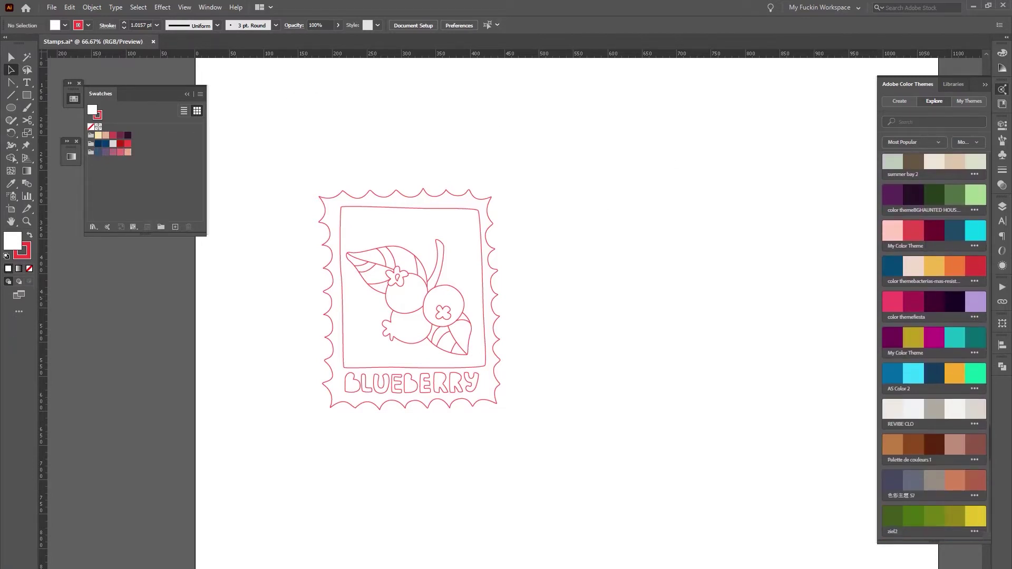
{"action": "scroll", "coordinate": [972, 328], "scroll_direction": "down", "scroll_amount": 10}
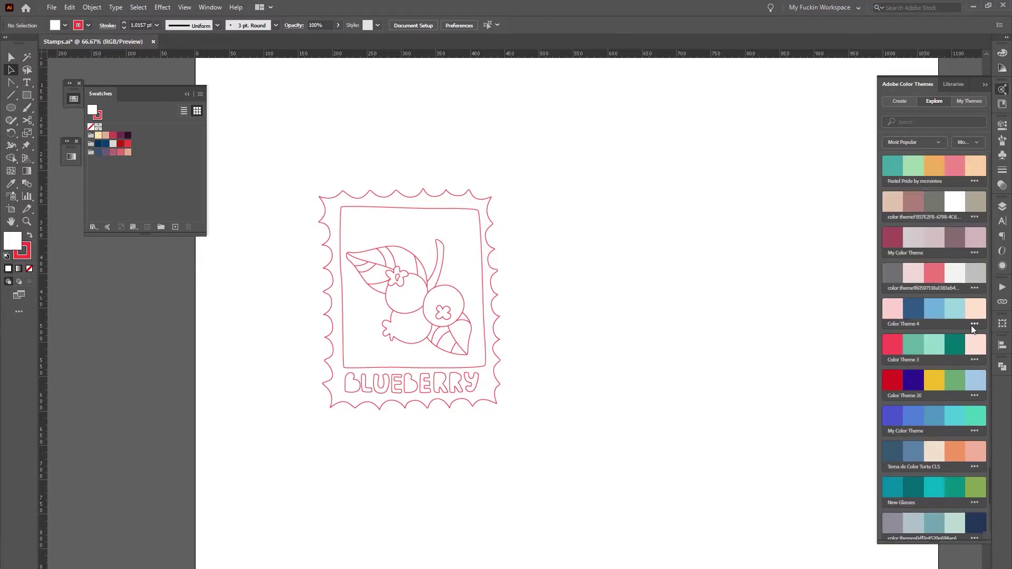
{"action": "scroll", "coordinate": [972, 326], "scroll_direction": "down", "scroll_amount": 10}
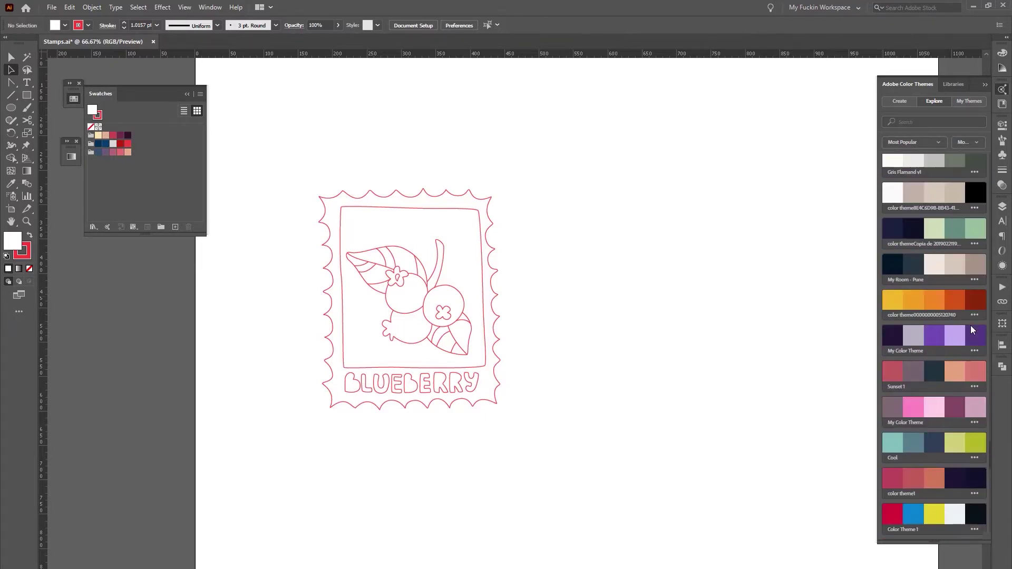
{"action": "scroll", "coordinate": [973, 327], "scroll_direction": "down", "scroll_amount": 5}
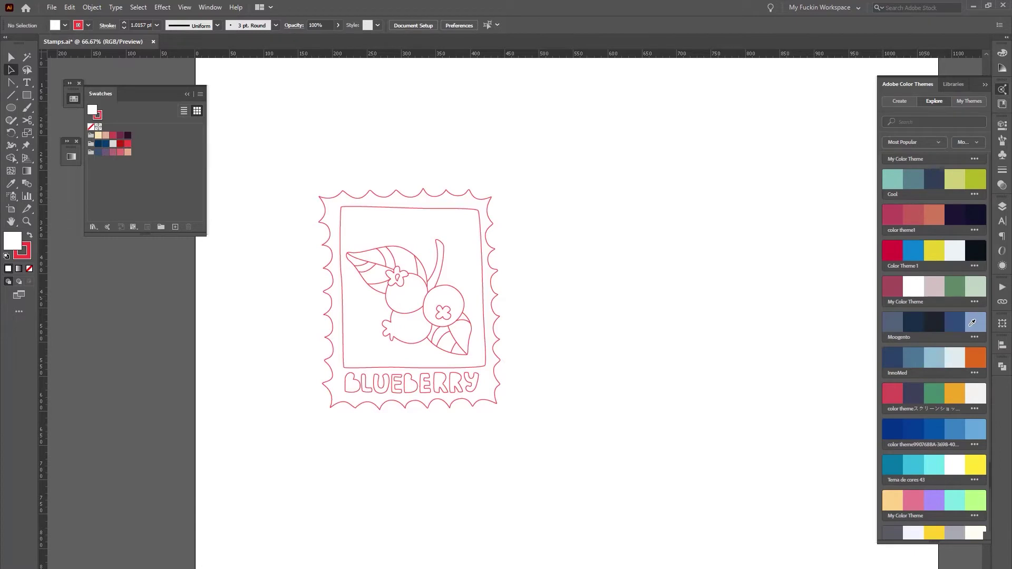
{"action": "scroll", "coordinate": [972, 322], "scroll_direction": "down", "scroll_amount": 4}
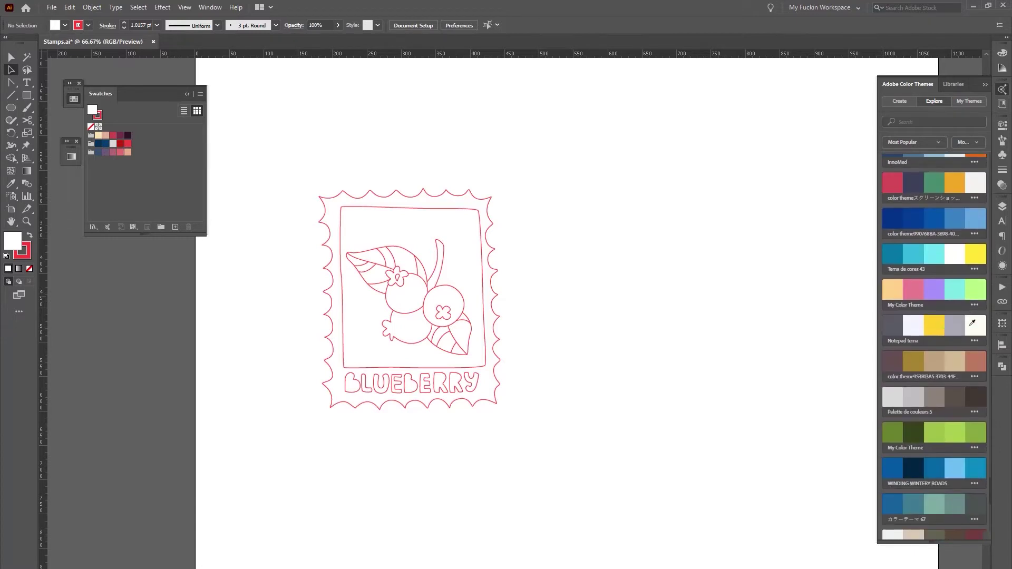
{"action": "scroll", "coordinate": [972, 323], "scroll_direction": "down", "scroll_amount": 6}
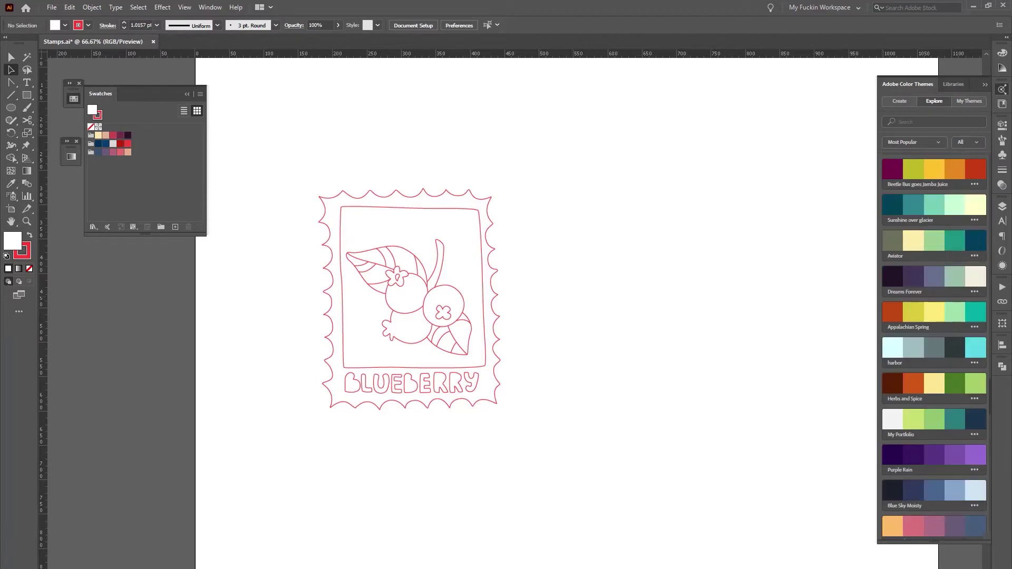
Add the "Dreams Forever" theme from the most popular themes of all time to the document swatches
{"action": "left_click", "coordinate": [974, 292]}
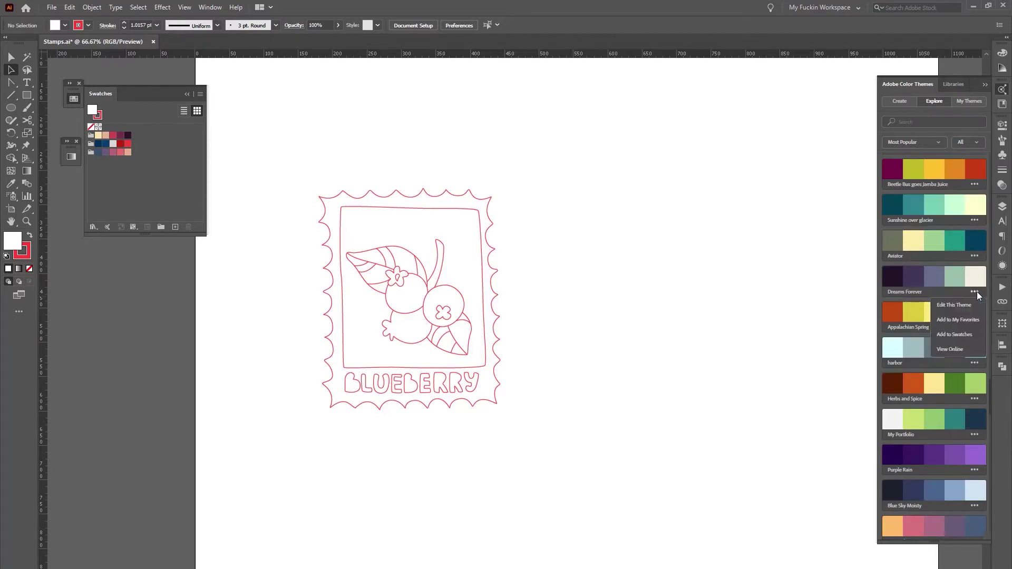
{"action": "left_click", "coordinate": [969, 334]}
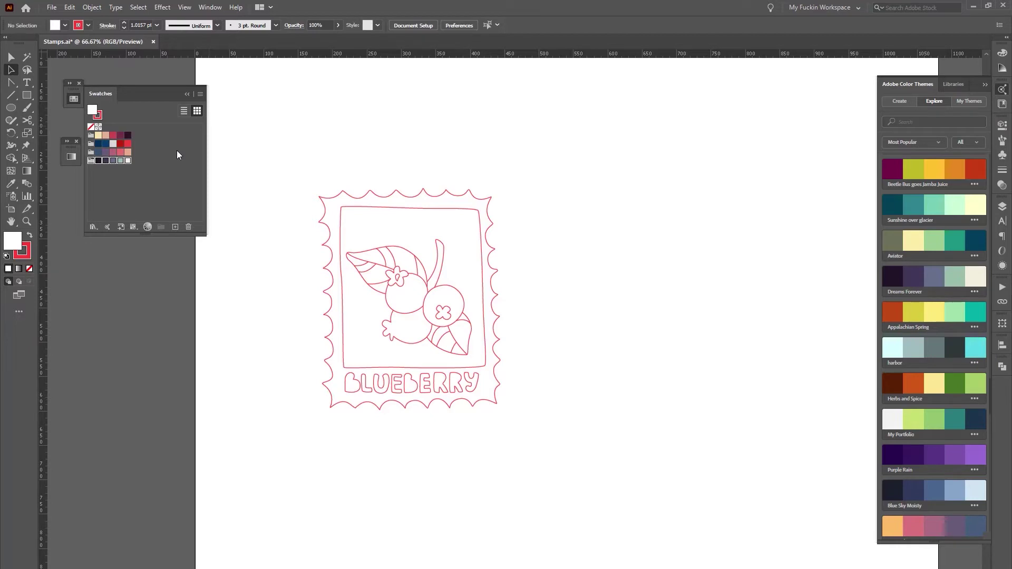
{"action": "left_click", "coordinate": [140, 168]}
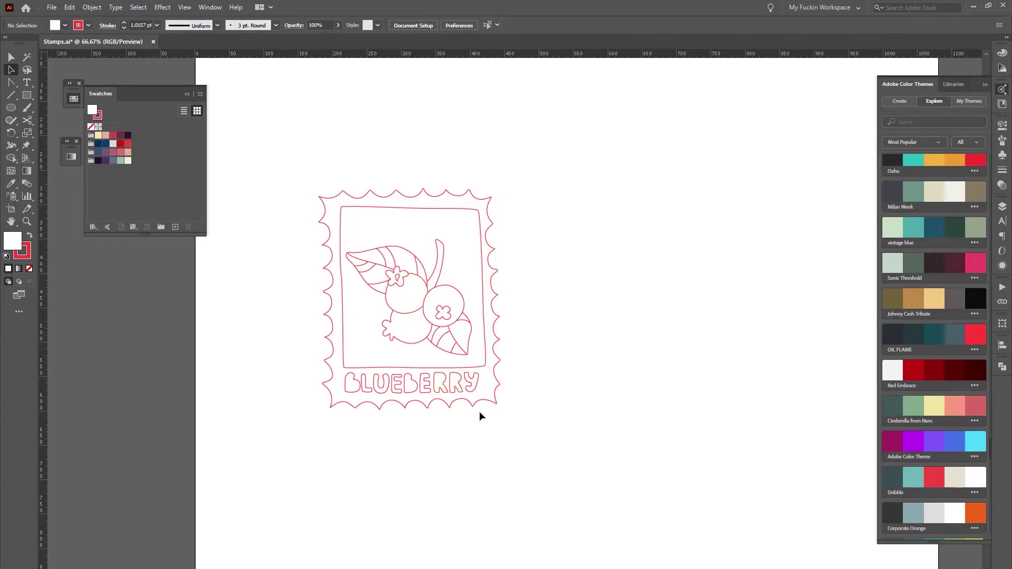
Recolor the stroke of the entire blueberry stamp artwork with the dark purple swatch R=65 G=54 B=89
{"action": "left_click", "coordinate": [400, 391]}
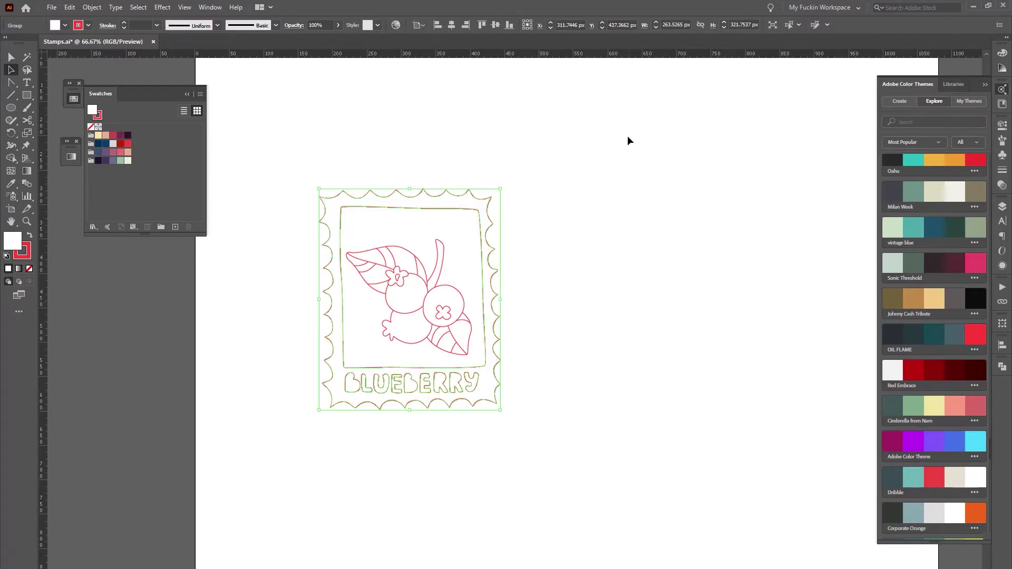
{"action": "left_click", "coordinate": [589, 132]}
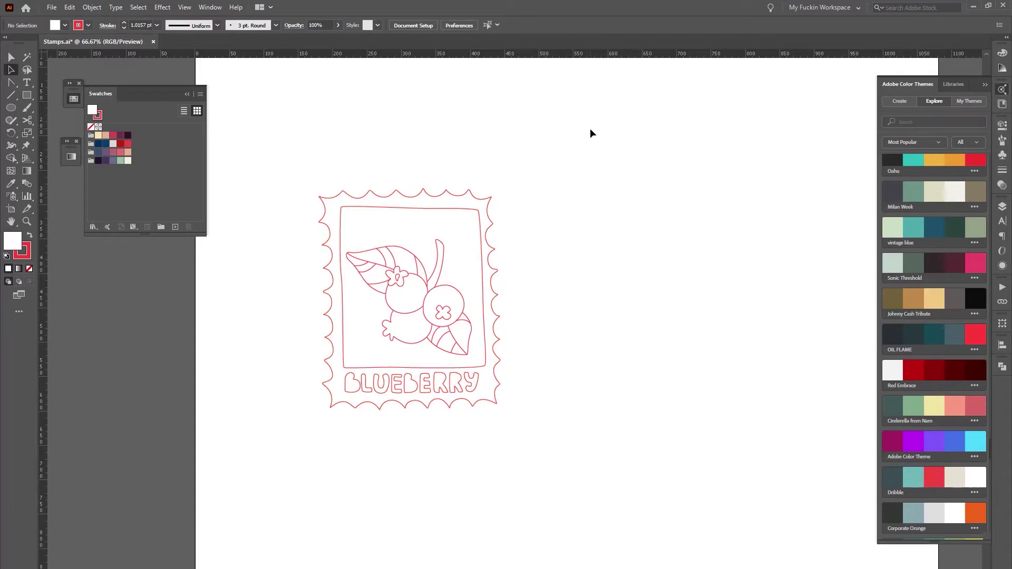
{"action": "left_click_drag", "start_coordinate": [587, 126], "coordinate": [271, 438]}
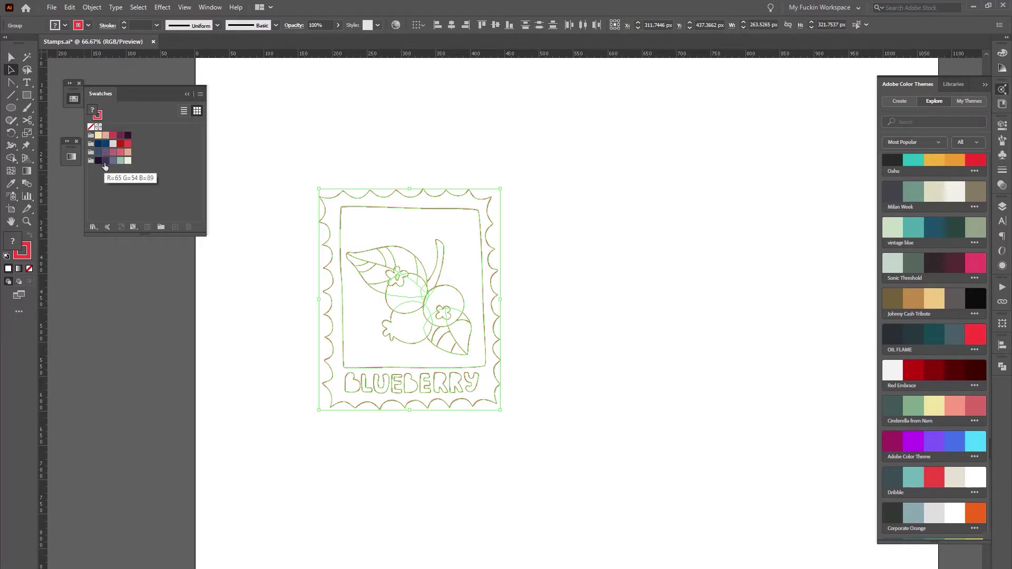
{"action": "left_click", "coordinate": [27, 254]}
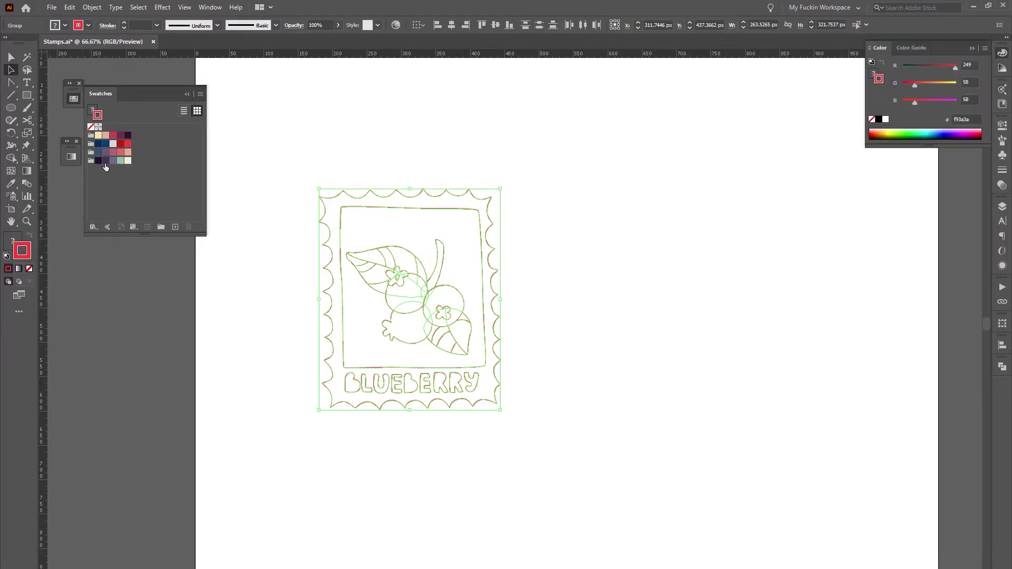
{"action": "left_click", "coordinate": [103, 160]}
{"action": "left_click", "coordinate": [254, 139]}
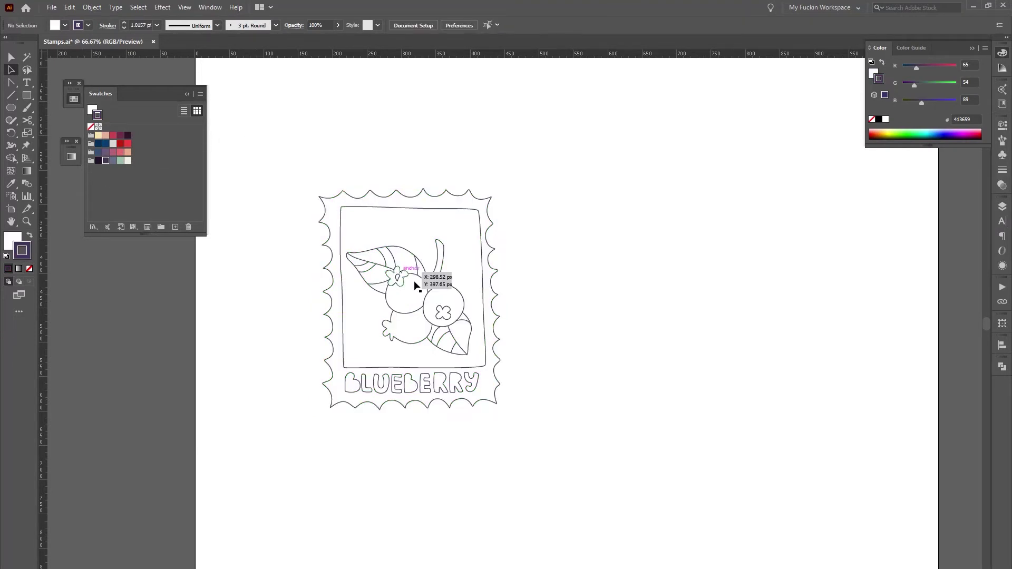
Select the upper berry and the front berry individually with the Selection tool, and clear the selection
{"action": "key", "text": "ctrl+plus"}
{"action": "left_click_drag", "start_coordinate": [539, 330], "coordinate": [654, 360]}
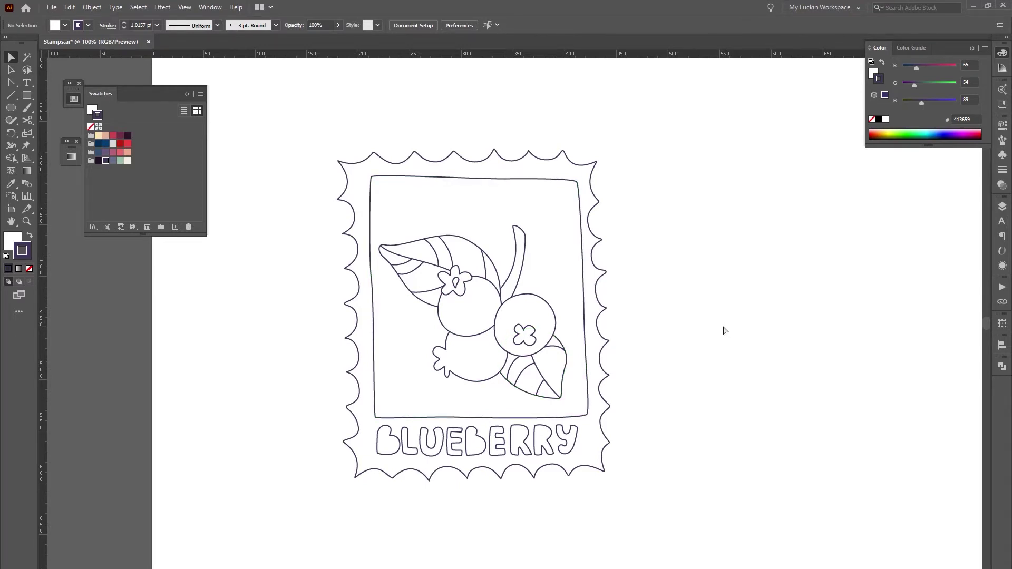
{"action": "left_click", "coordinate": [477, 310]}
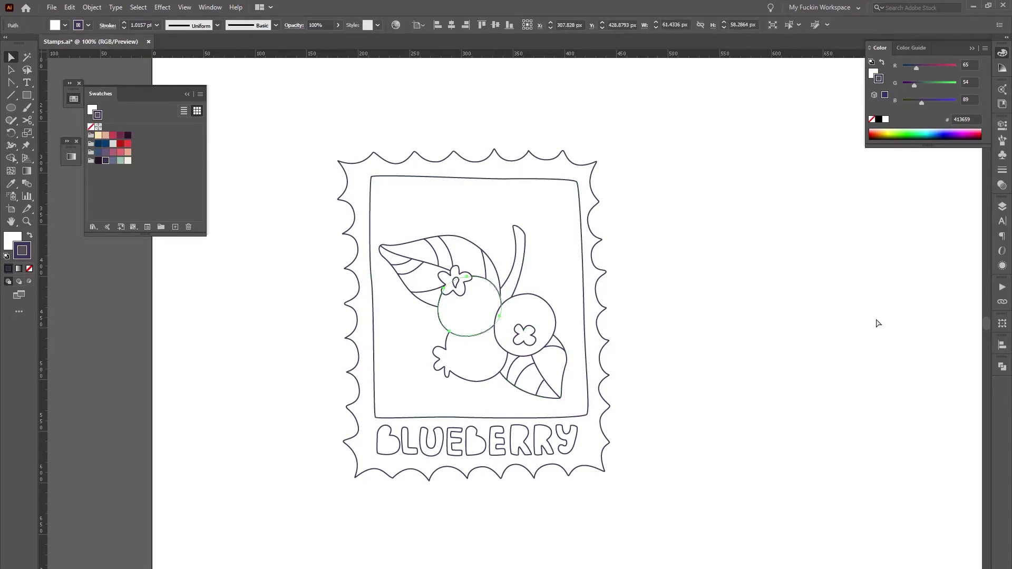
{"action": "left_click", "coordinate": [533, 314]}
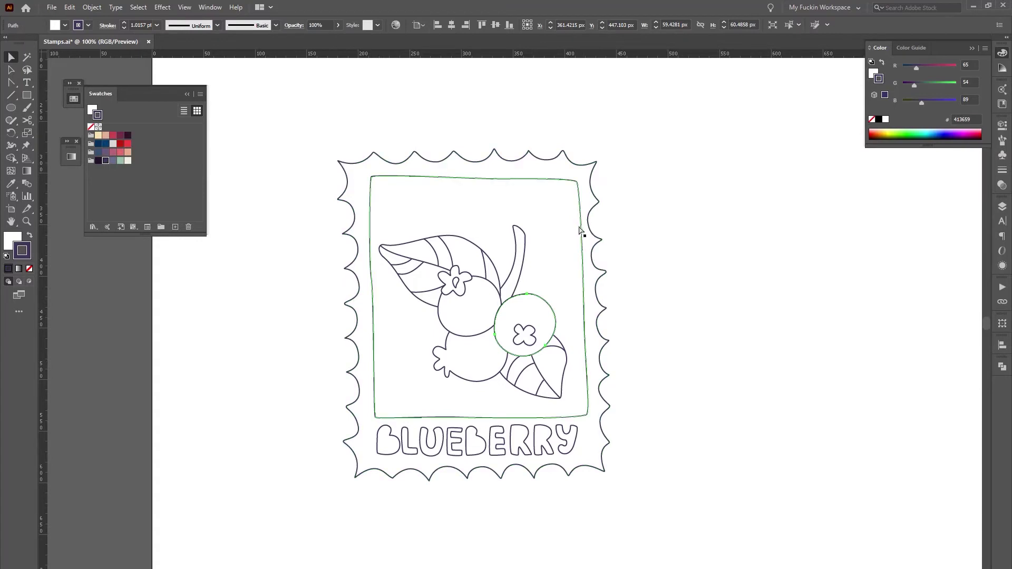
{"action": "left_click", "coordinate": [643, 332]}
Isolate the blueberry group, select its front berry, upper berry and large leaf one by one, and exit isolation mode
{"action": "key", "text": "a"}
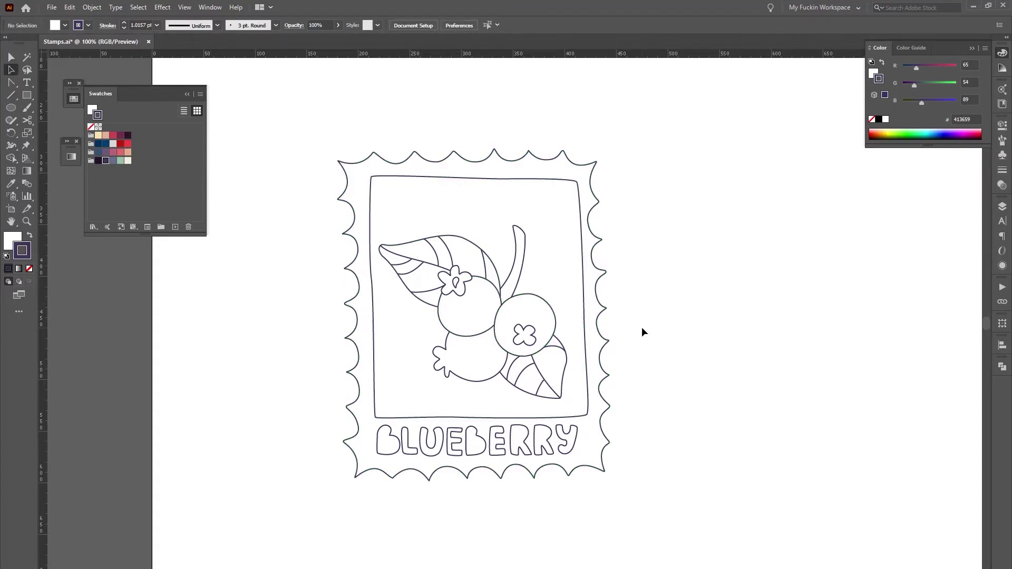
{"action": "double_click", "coordinate": [479, 313]}
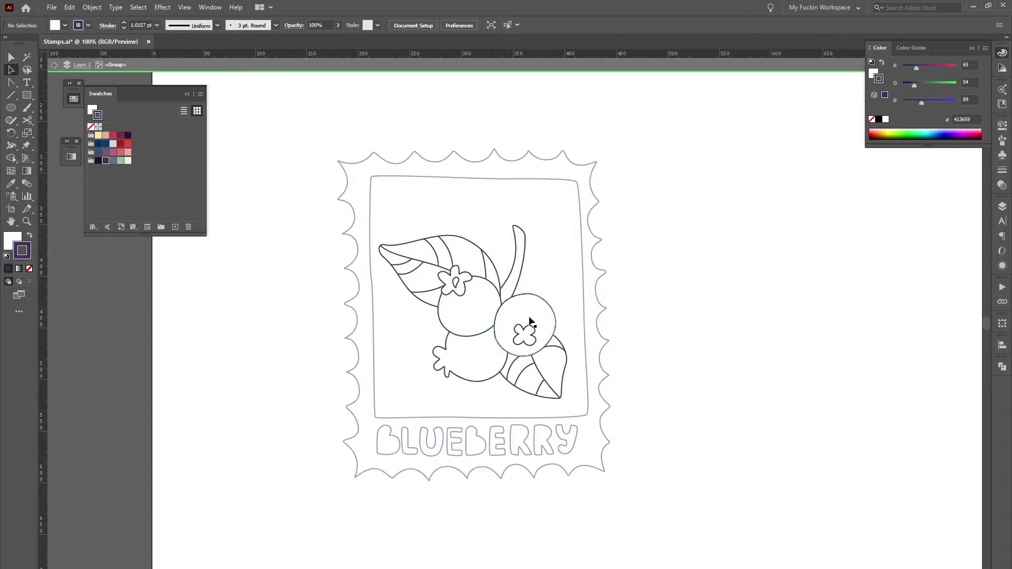
{"action": "left_click", "coordinate": [528, 314]}
{"action": "left_click", "coordinate": [488, 297]}
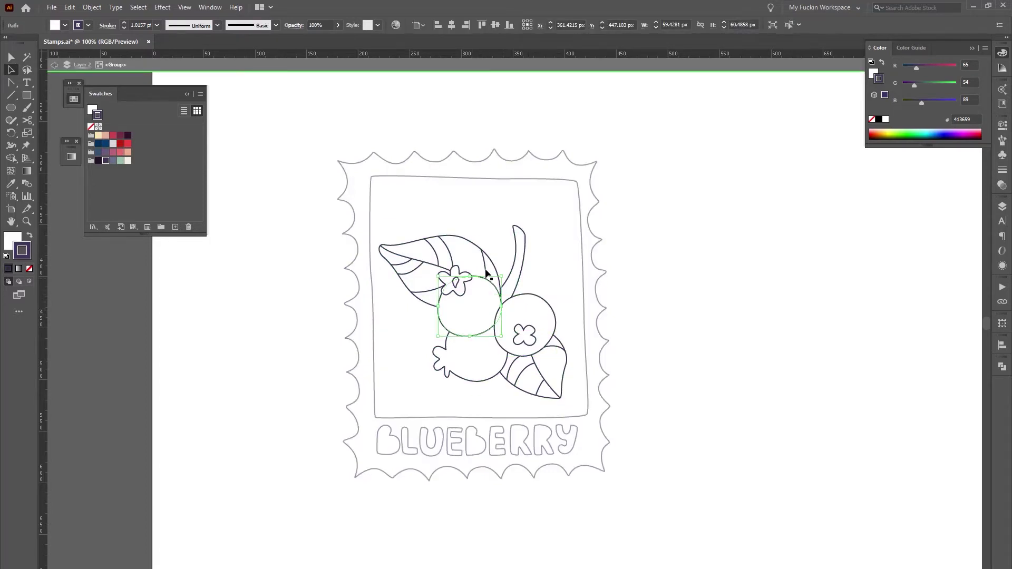
{"action": "left_click", "coordinate": [475, 254]}
{"action": "double_click", "coordinate": [772, 292]}
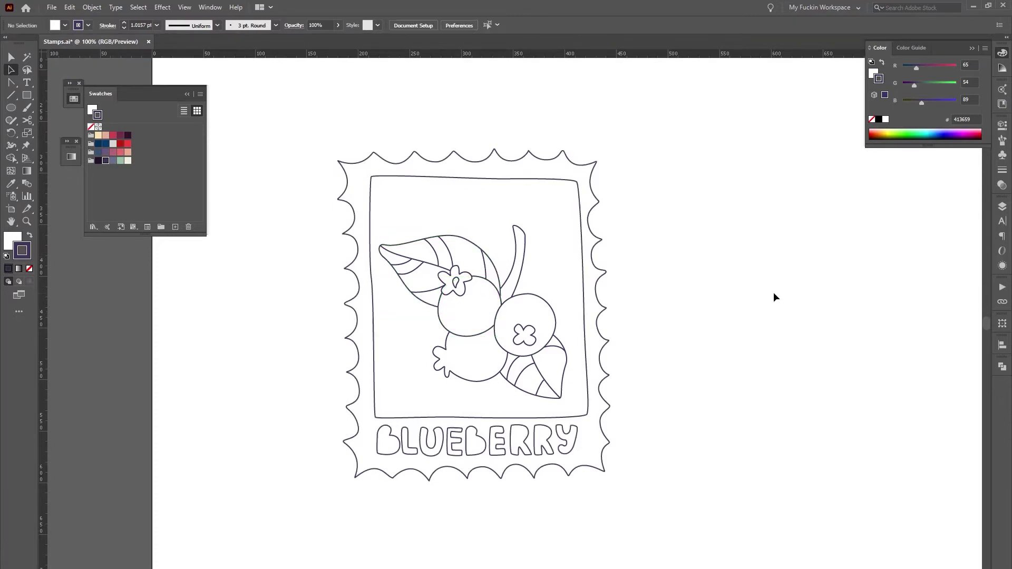
Fill the upper berry alone with the dark purple swatch R=65 G=54 B=89
{"action": "left_click", "coordinate": [561, 344]}
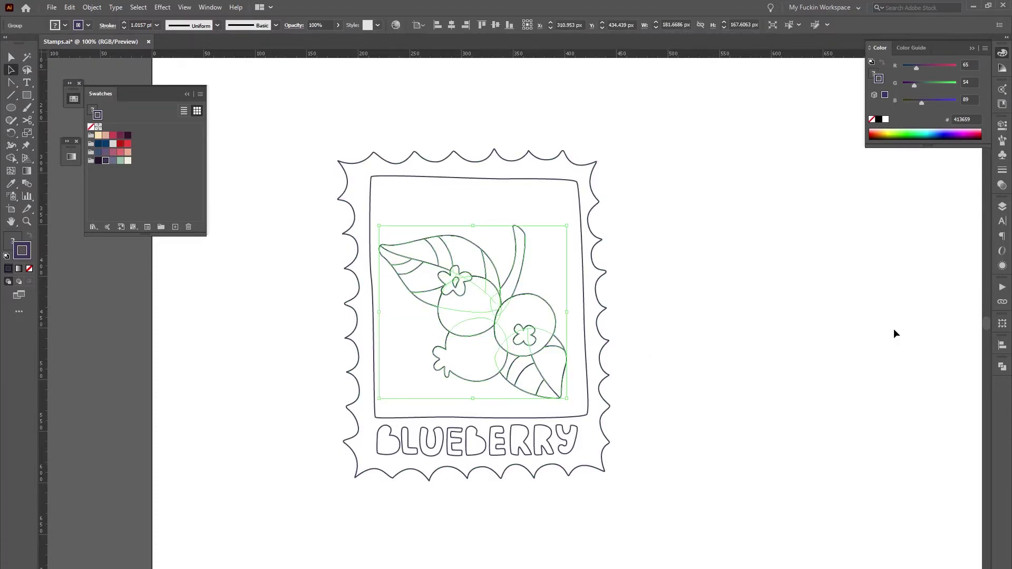
{"action": "left_click", "coordinate": [706, 260]}
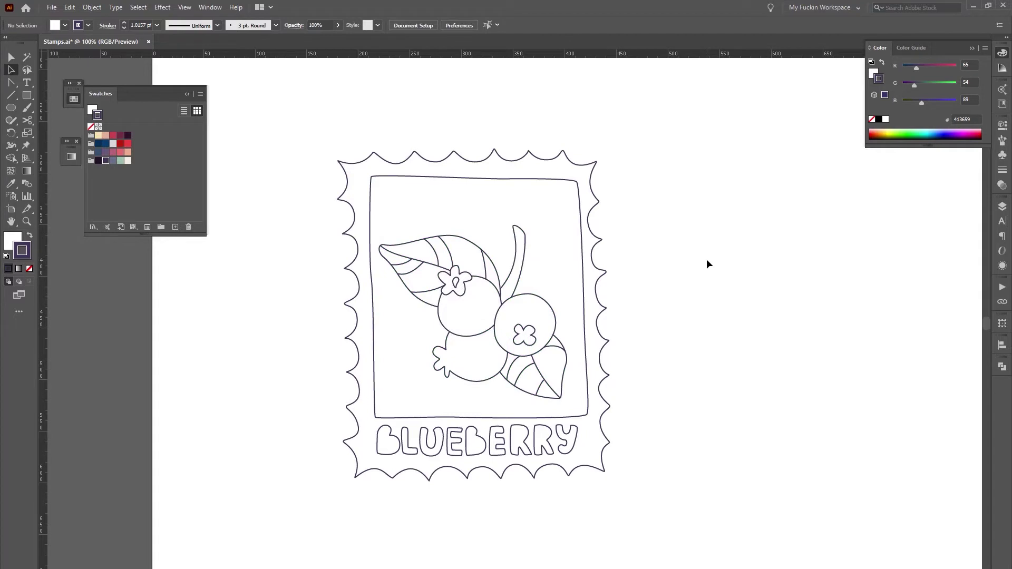
{"action": "key", "text": "v"}
{"action": "left_click", "coordinate": [481, 311]}
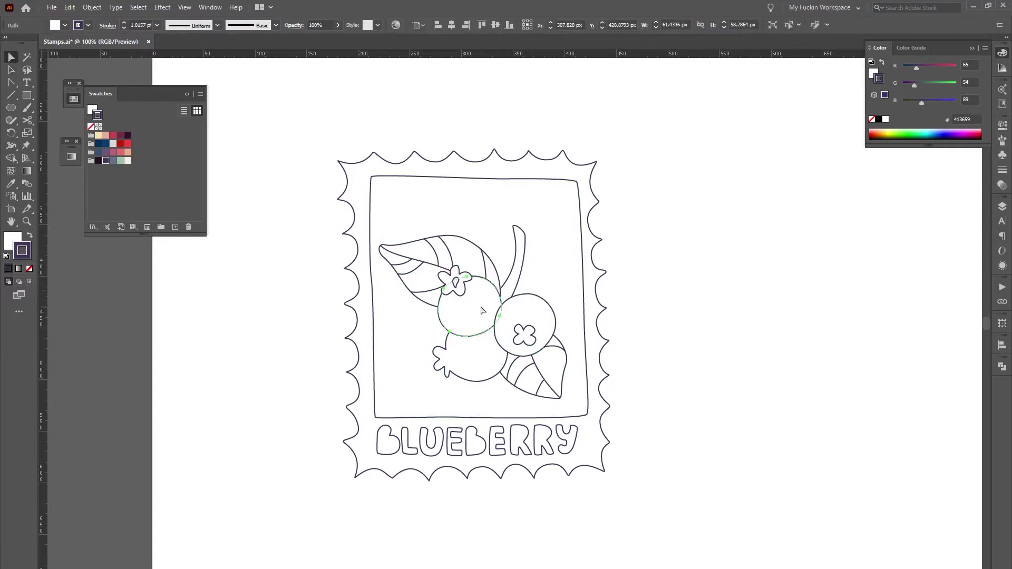
{"action": "left_click", "coordinate": [484, 348], "text": "shift"}
{"action": "left_click", "coordinate": [484, 349], "text": "shift"}
{"action": "left_click", "coordinate": [12, 240]}
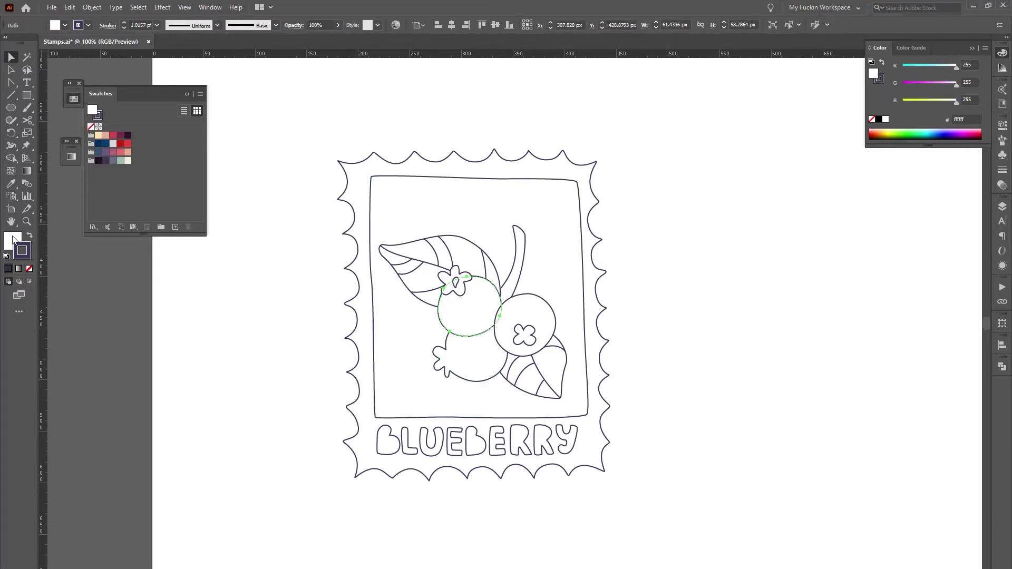
{"action": "left_click", "coordinate": [98, 160]}
{"action": "left_click", "coordinate": [268, 303]}
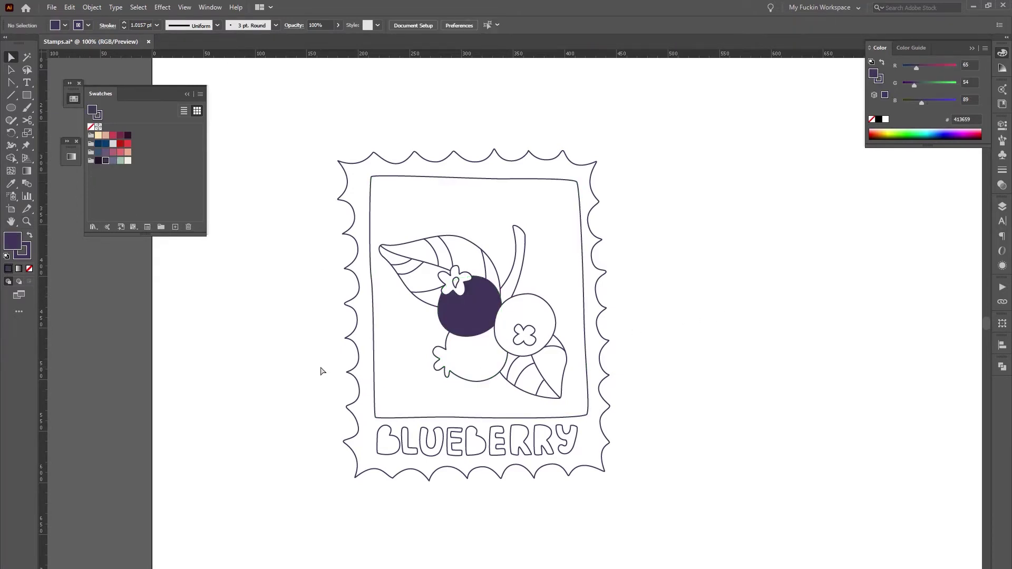
Switch to the browser, examine the wild blueberry photo from Cape Cod Online as a color reference, and return to Illustrator
{"action": "left_click", "coordinate": [137, 564]}
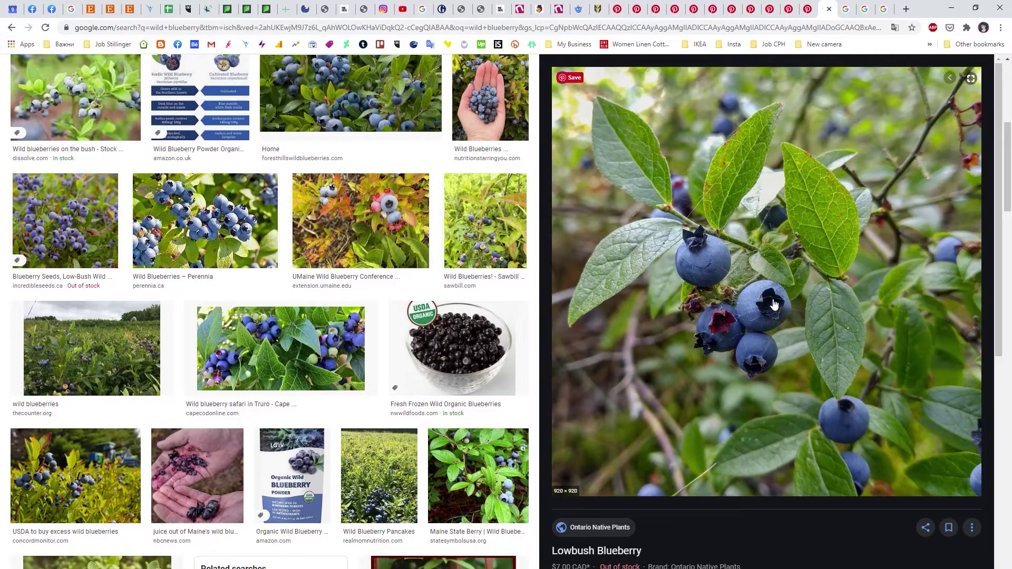
{"action": "scroll", "coordinate": [777, 301], "scroll_direction": "down", "scroll_amount": 4}
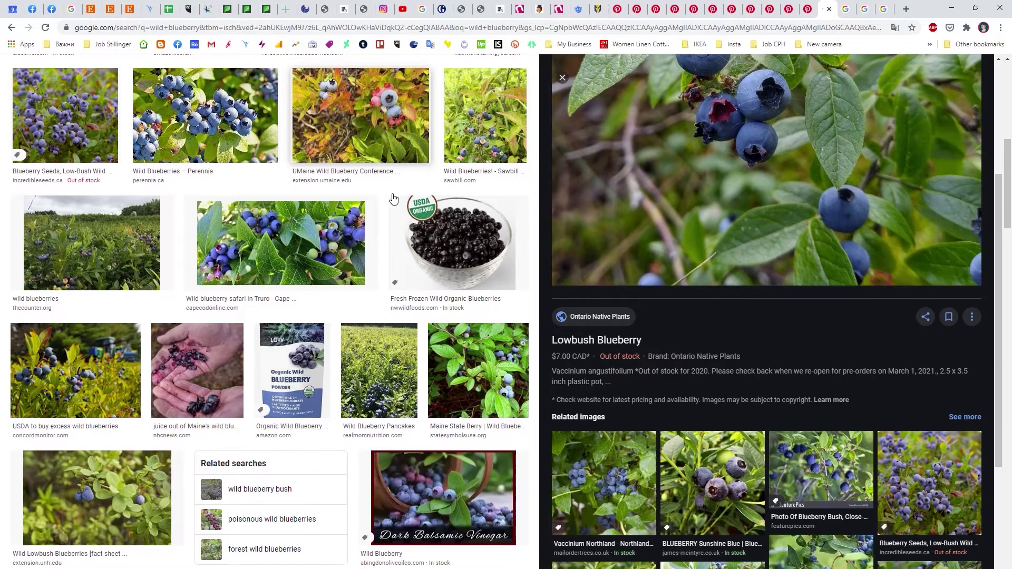
{"action": "left_click", "coordinate": [308, 232]}
{"action": "scroll", "coordinate": [797, 202], "scroll_direction": "up", "scroll_amount": 2}
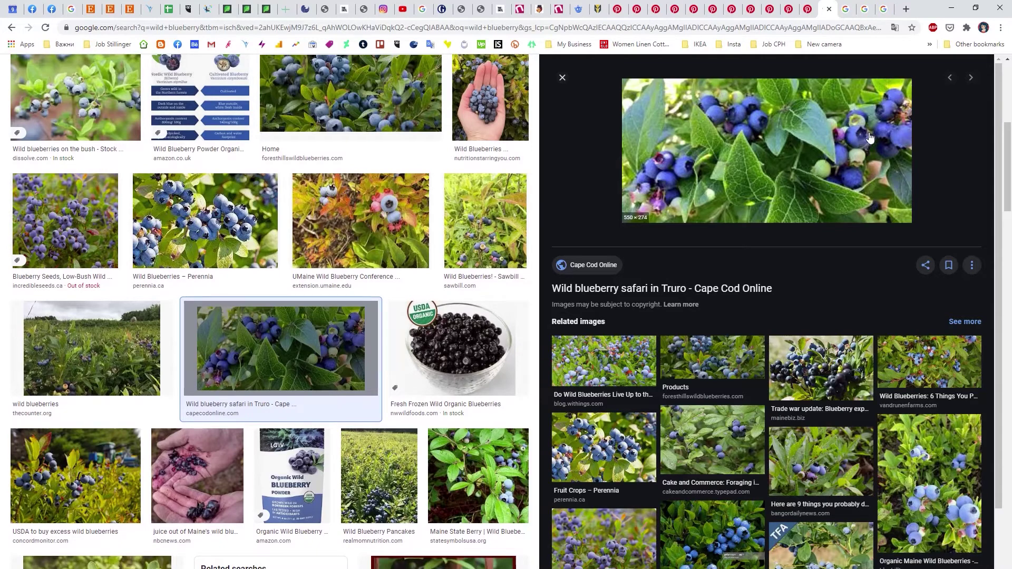
{"action": "left_click", "coordinate": [948, 4]}
Fill the right berry and the lower berry with the dark purple swatch R=65 G=54 B=89
{"action": "left_click", "coordinate": [534, 308]}
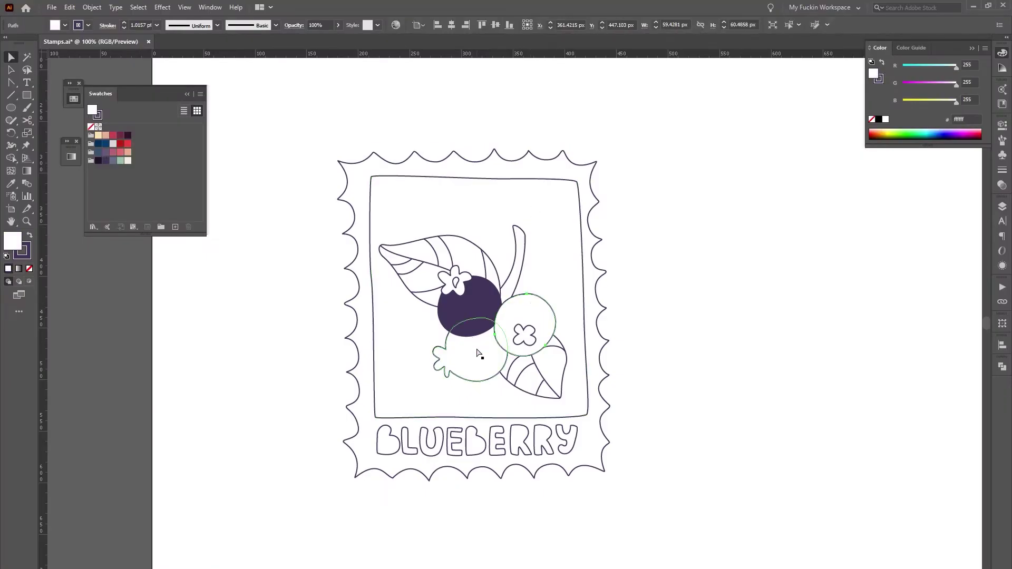
{"action": "left_click", "coordinate": [478, 353], "text": "shift"}
{"action": "left_click", "coordinate": [105, 161]}
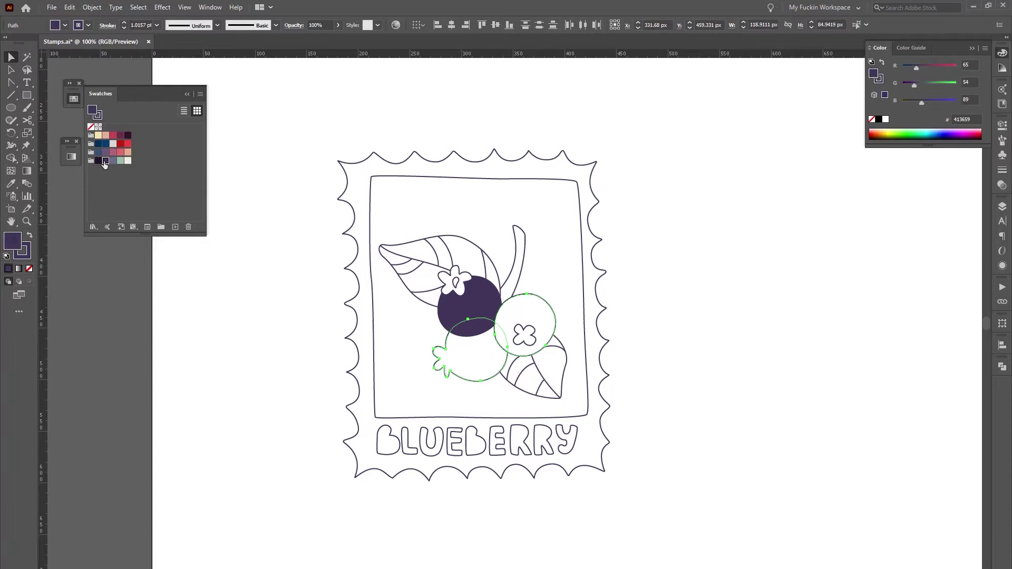
{"action": "left_click", "coordinate": [263, 371]}
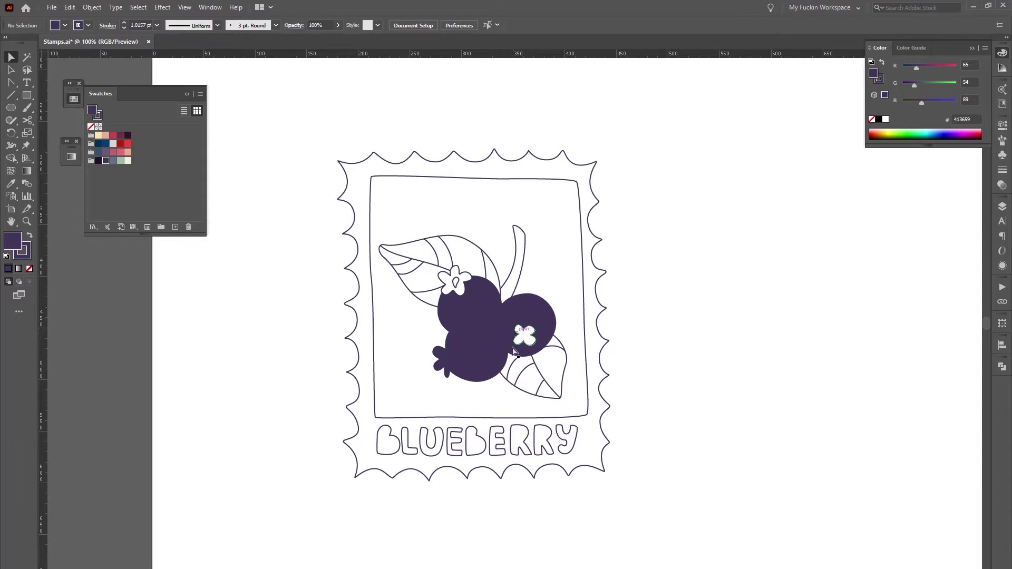
Fill the lower berry with slate blue R=101 G=111 B=140 and the right berry with sage green R=155 G=191 B=171
{"action": "left_click", "coordinate": [478, 360]}
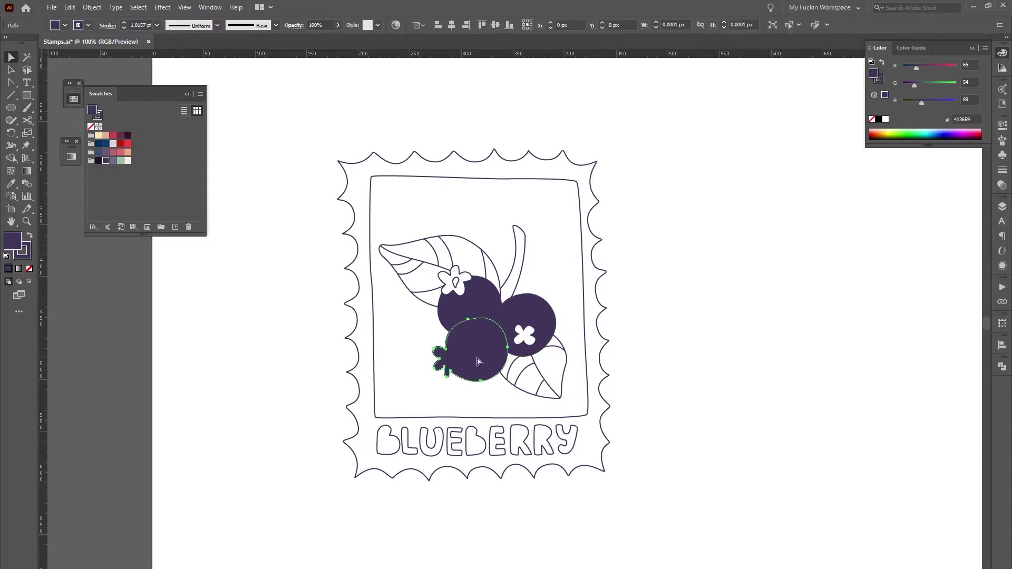
{"action": "left_click", "coordinate": [113, 160]}
{"action": "left_click", "coordinate": [238, 363]}
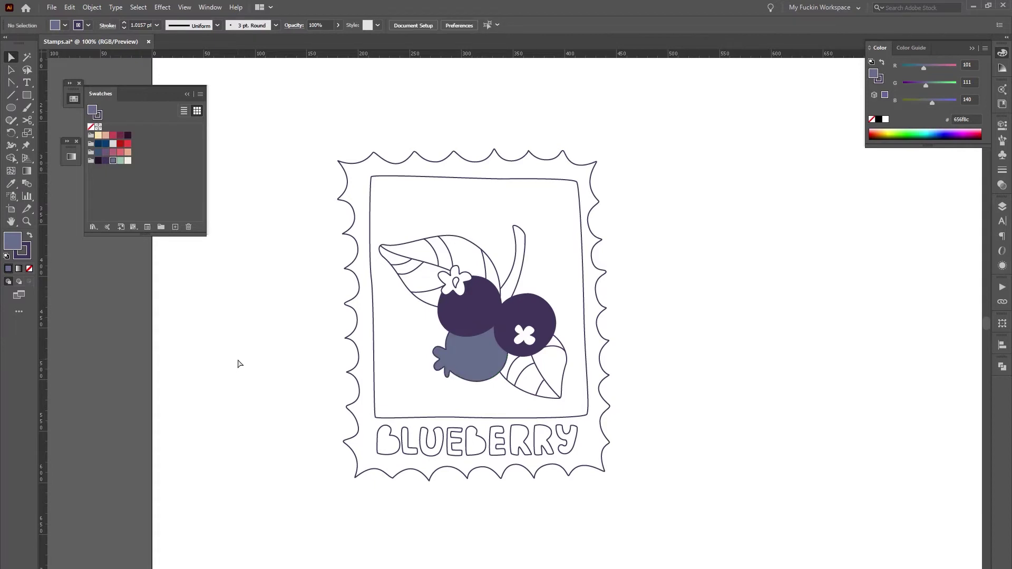
{"action": "left_click", "coordinate": [530, 316]}
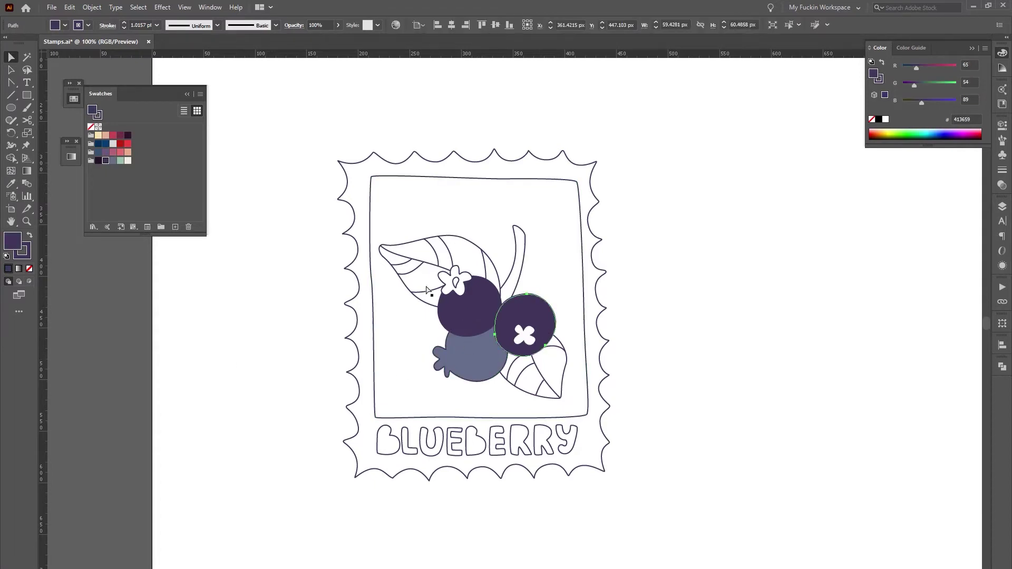
{"action": "left_click", "coordinate": [121, 161]}
{"action": "left_click", "coordinate": [273, 378]}
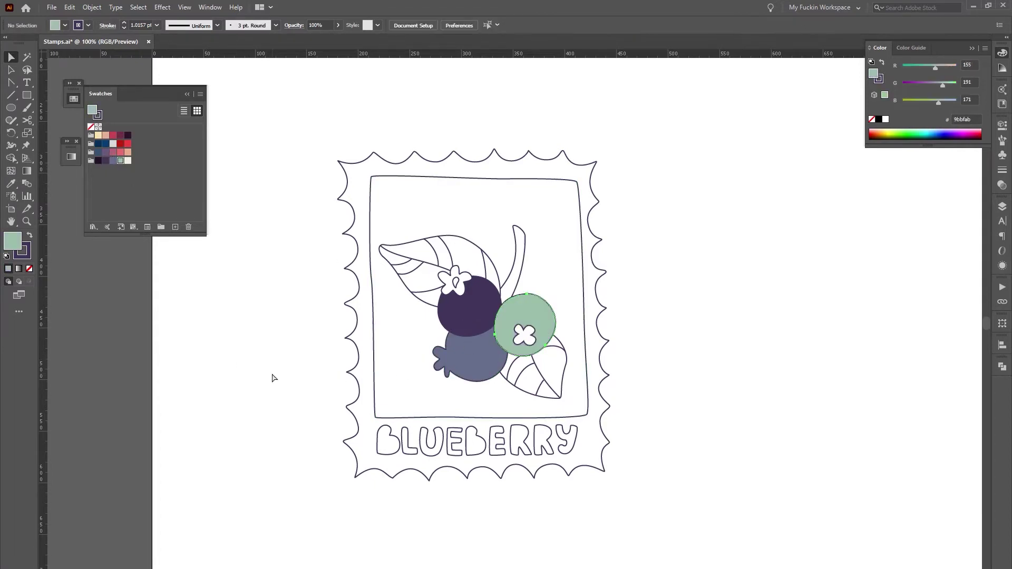
Fill the large upper leaf and the small lower leaf with the sage green swatch R=155 G=191 B=171
{"action": "left_click", "coordinate": [478, 262]}
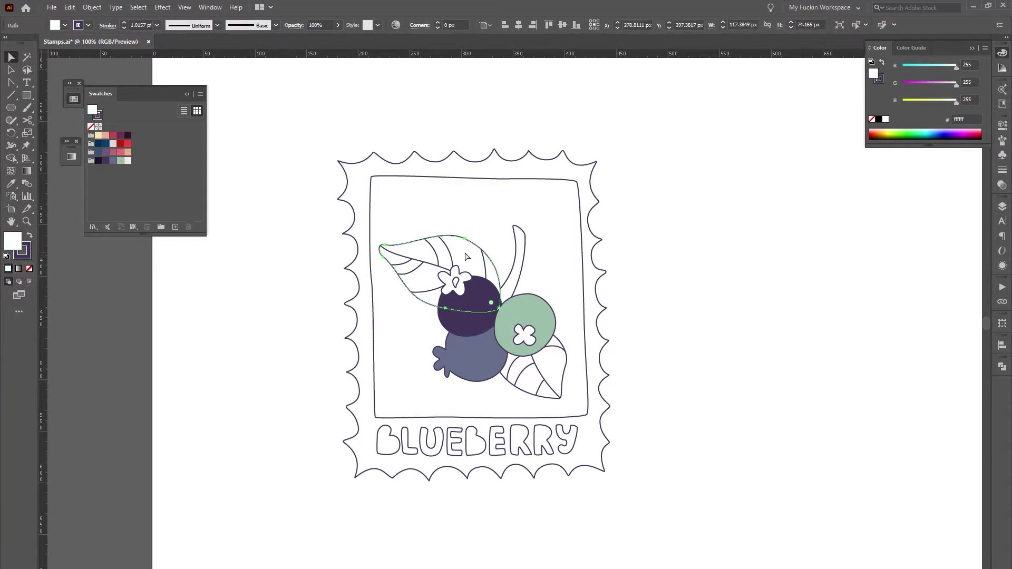
{"action": "left_click", "coordinate": [121, 161]}
{"action": "left_click", "coordinate": [306, 358]}
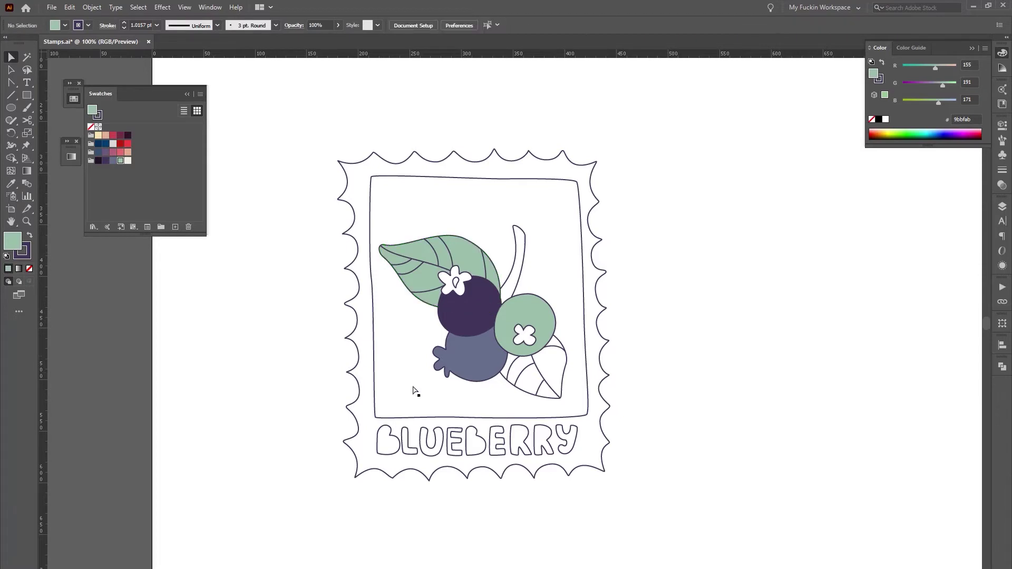
{"action": "left_click", "coordinate": [554, 362]}
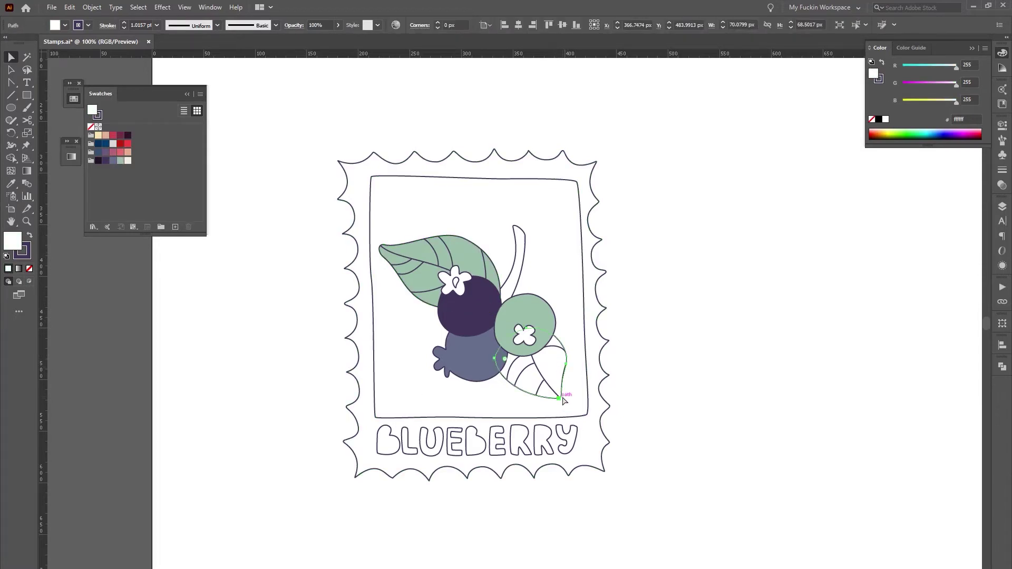
{"action": "left_click", "coordinate": [121, 160]}
{"action": "left_click", "coordinate": [262, 351]}
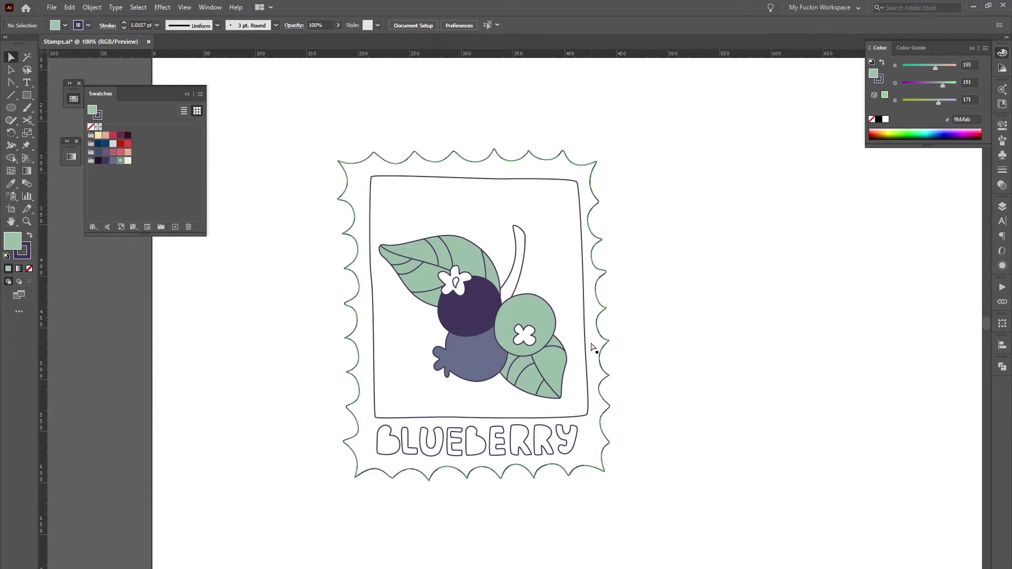
Switch to the browser, examine the related low-bush wild blueberry photo for leaf and berry colors, and return to Illustrator
{"action": "mouse_move", "coordinate": [79, 568]}
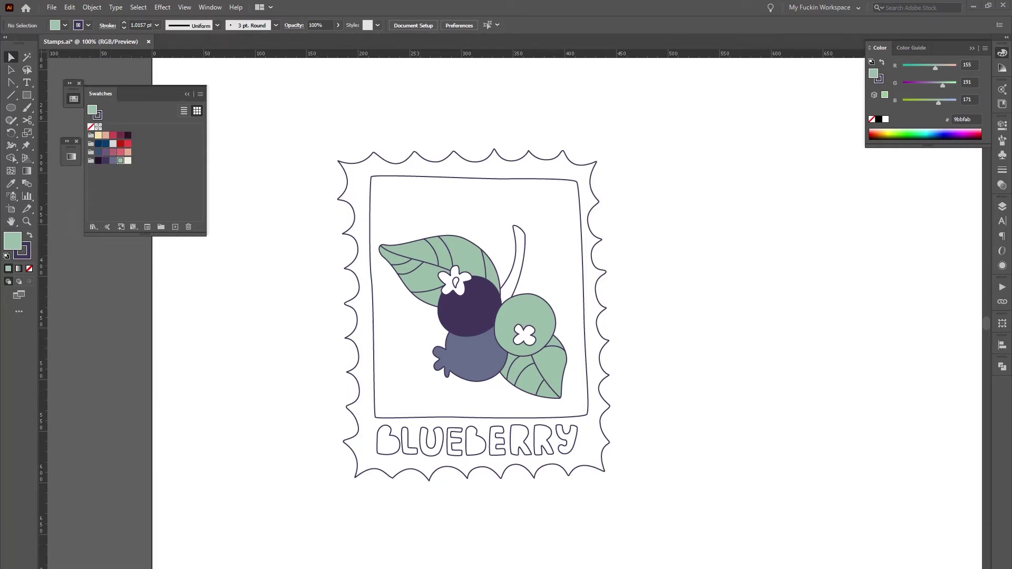
{"action": "left_click", "coordinate": [68, 508]}
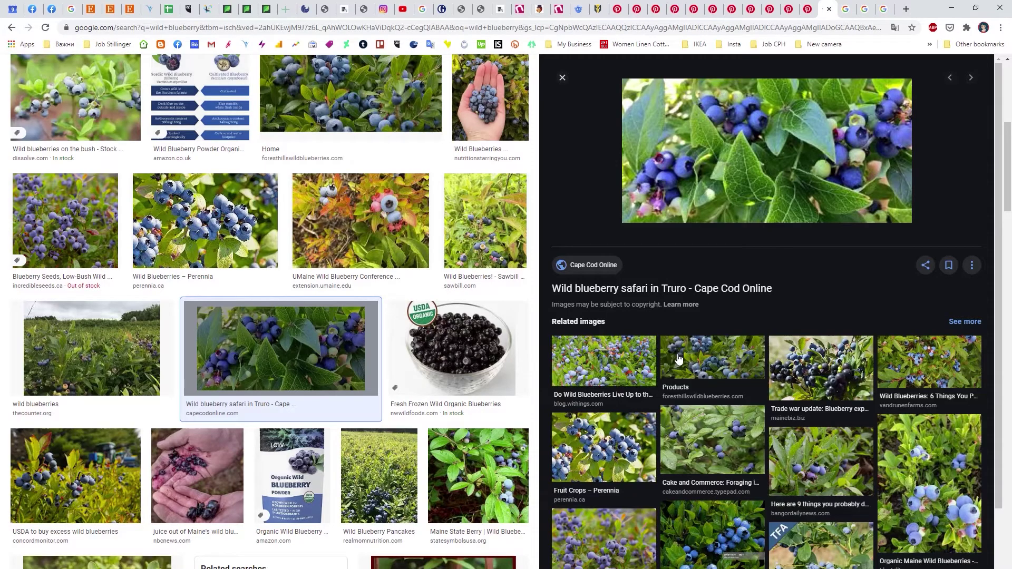
{"action": "scroll", "coordinate": [678, 359], "scroll_direction": "down", "scroll_amount": 3}
{"action": "left_click", "coordinate": [604, 442]}
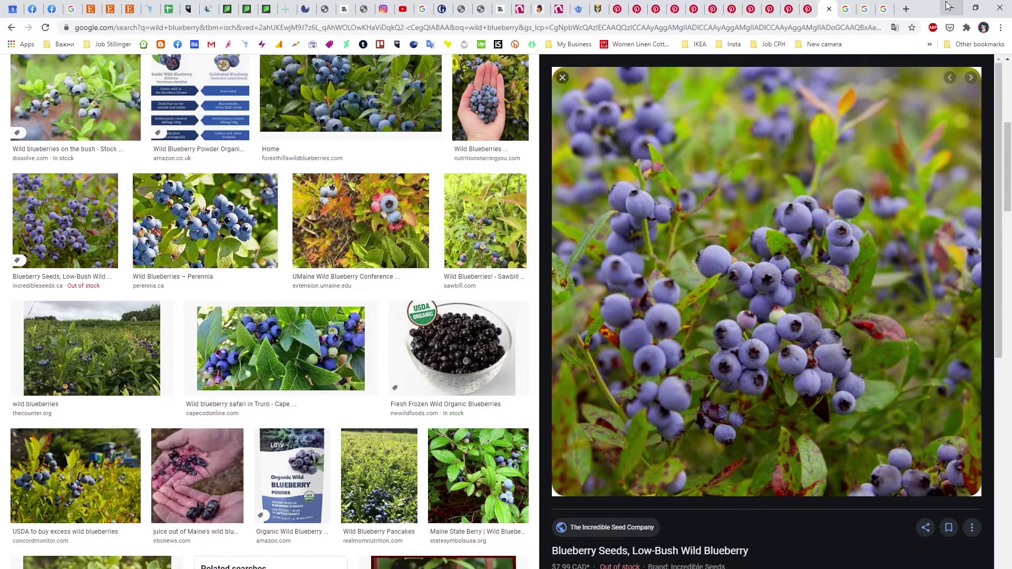
{"action": "left_click", "coordinate": [947, 5]}
Fill the small leaf with pale yellow, the stem and right berry's crown with dark purple, and the upper berry's crown with slate blue
{"action": "left_click", "coordinate": [546, 363]}
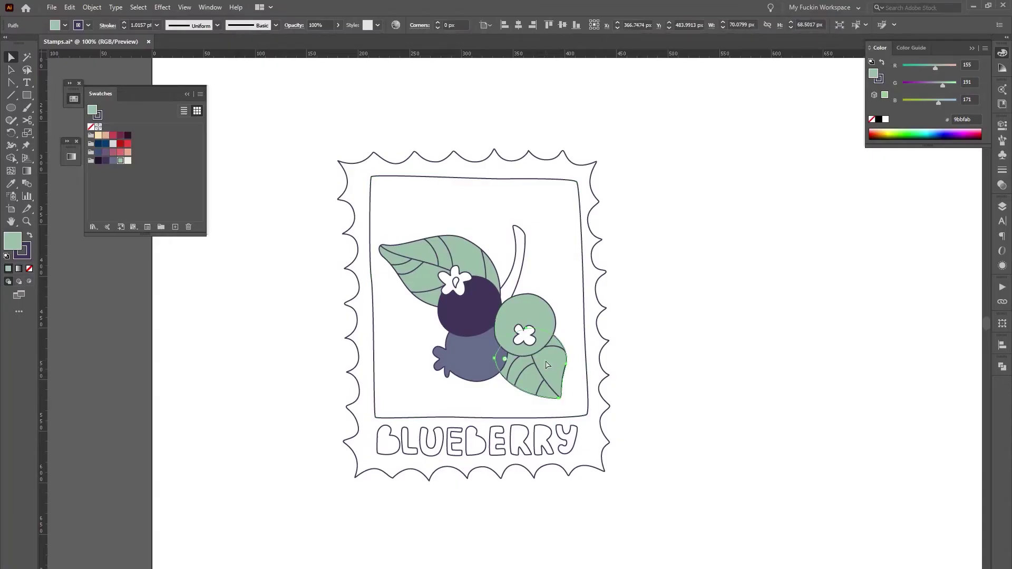
{"action": "left_click", "coordinate": [113, 161]}
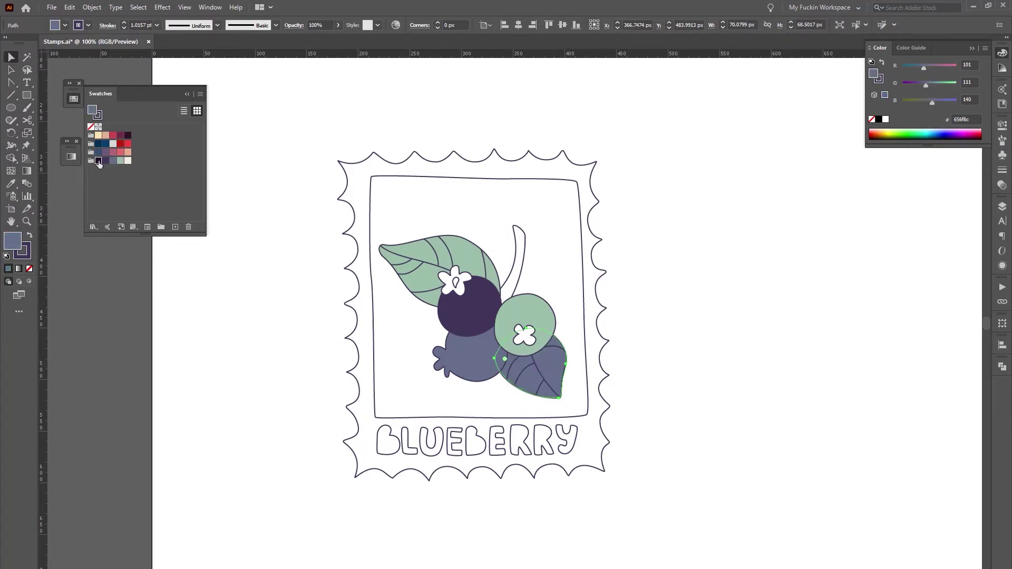
{"action": "left_click", "coordinate": [99, 160]}
{"action": "left_click", "coordinate": [106, 161]}
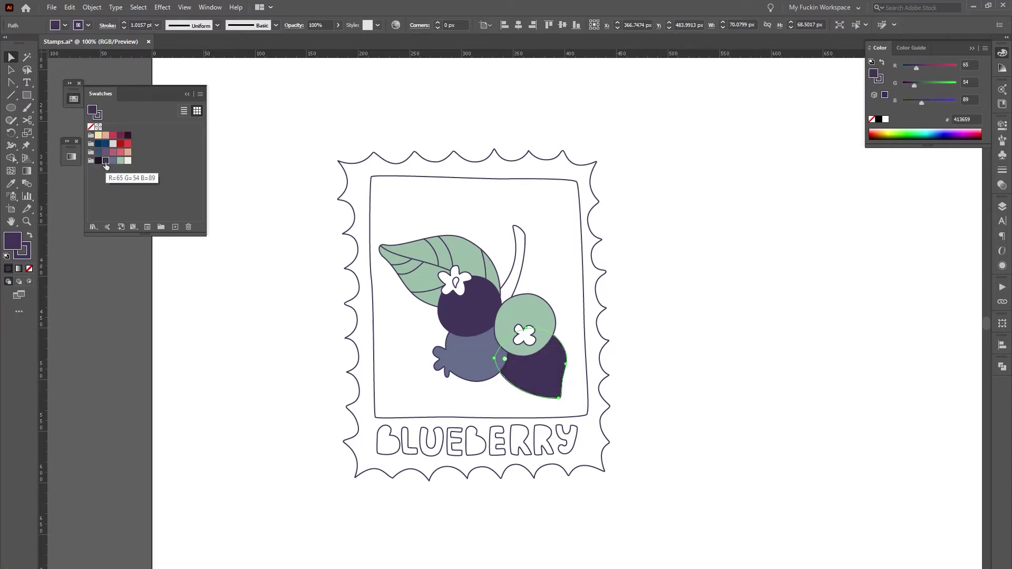
{"action": "left_click", "coordinate": [99, 135]}
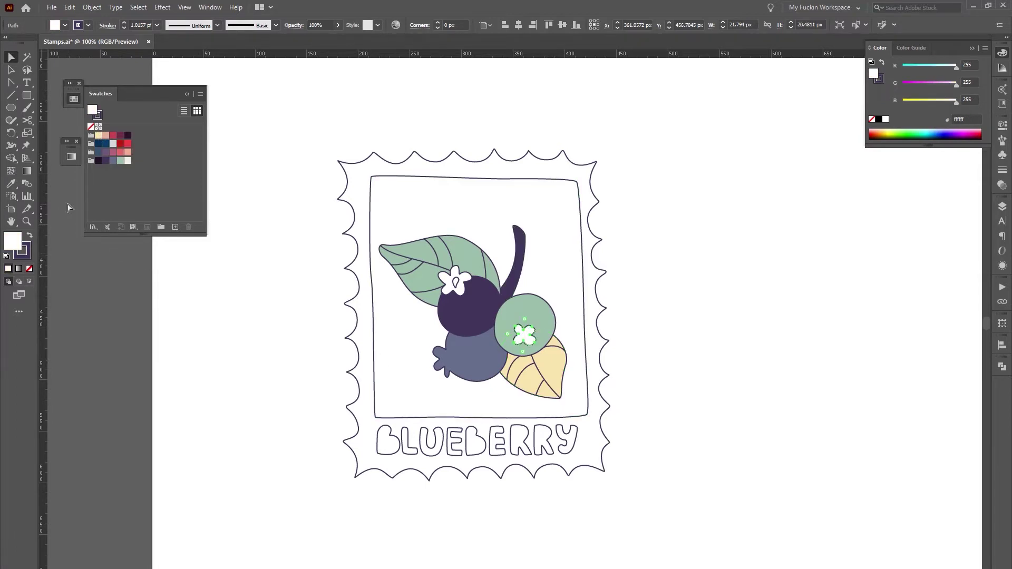
{"action": "left_click", "coordinate": [98, 161]}
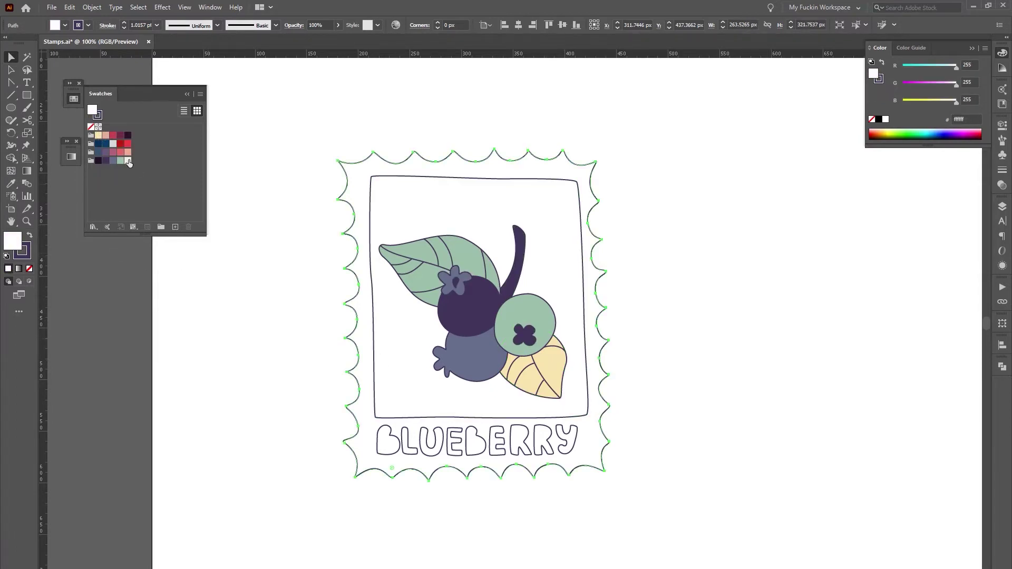
Fill the scalloped stamp shape and its inner frame with the cream swatch R=242 G=239 B=223
{"action": "left_click", "coordinate": [130, 162]}
{"action": "left_click", "coordinate": [255, 267]}
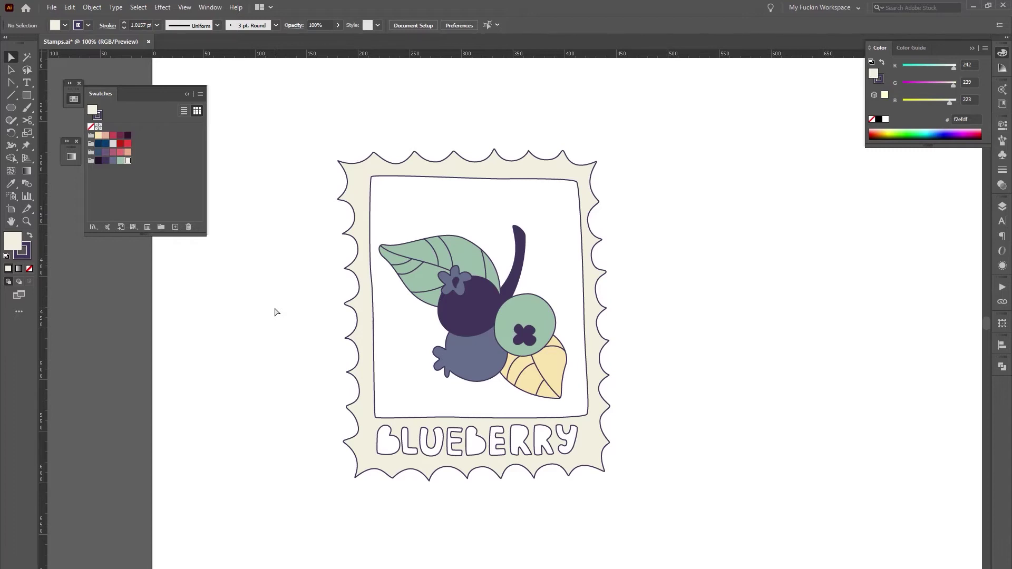
{"action": "left_click", "coordinate": [406, 215]}
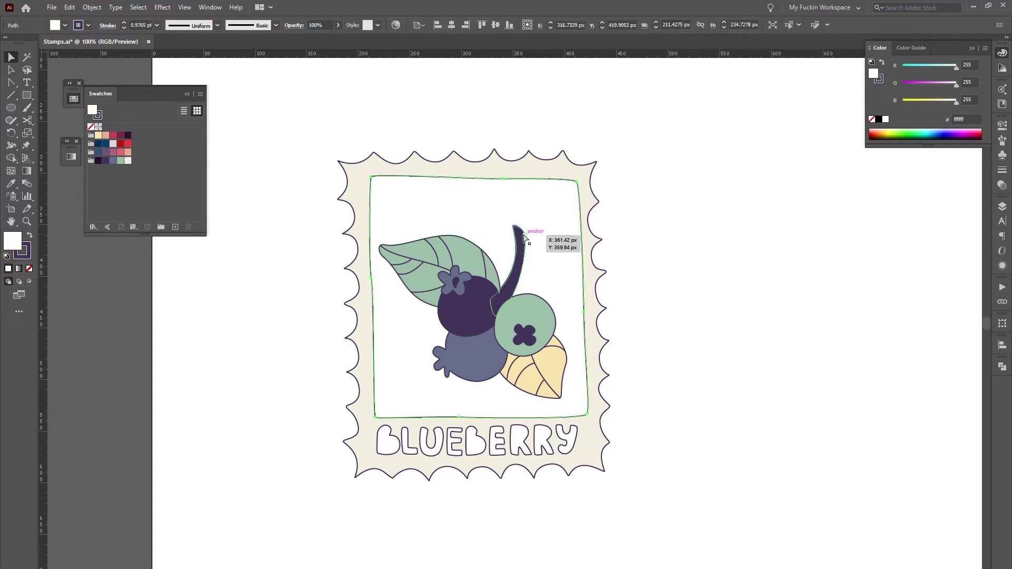
{"action": "left_click", "coordinate": [128, 161]}
{"action": "left_click", "coordinate": [259, 327]}
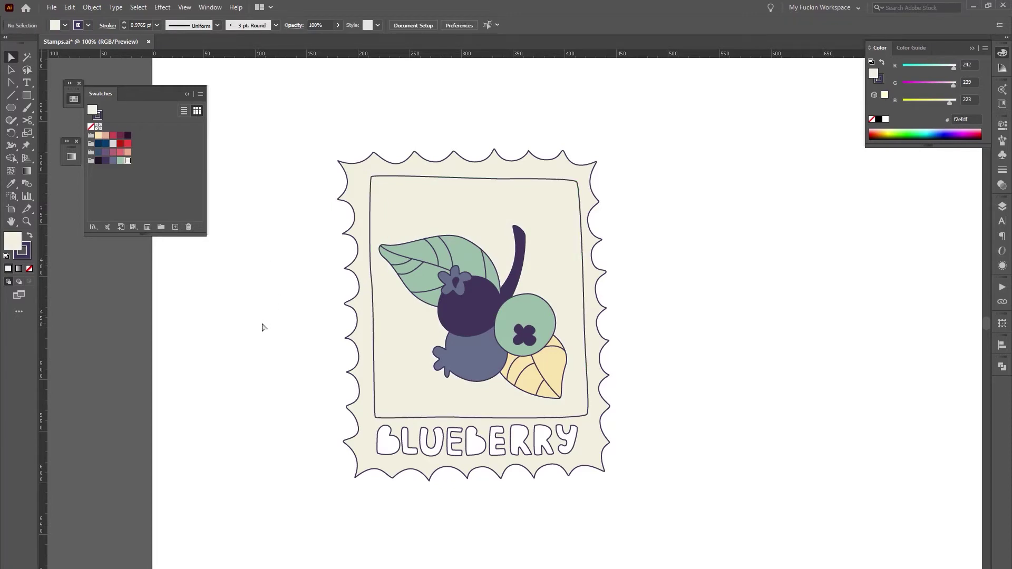
Fill all the BLUEBERRY letters with the dark purple swatch R=65 G=54 B=89
{"action": "left_click", "coordinate": [389, 444]}
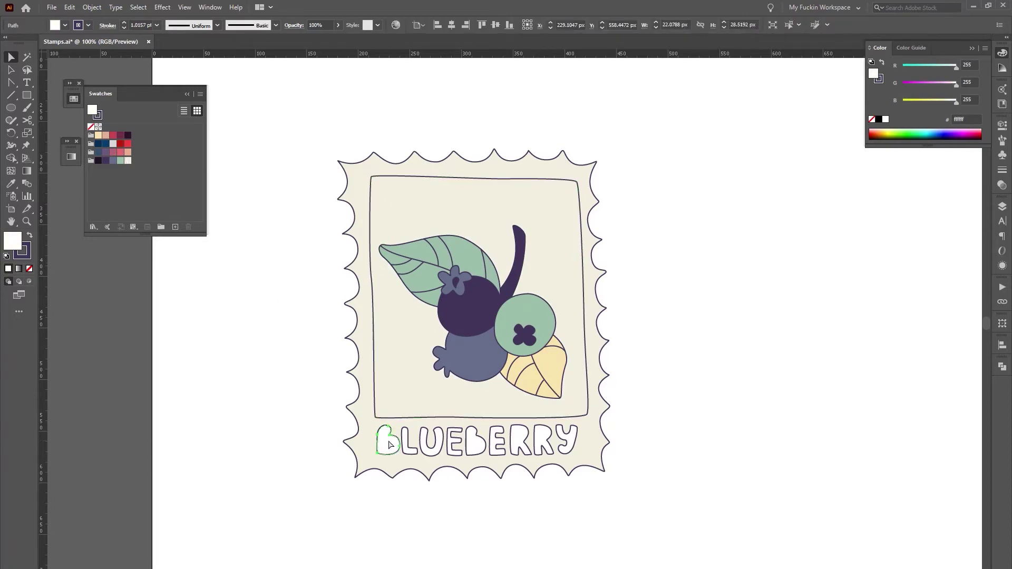
{"action": "left_click", "coordinate": [568, 442], "text": "shift"}
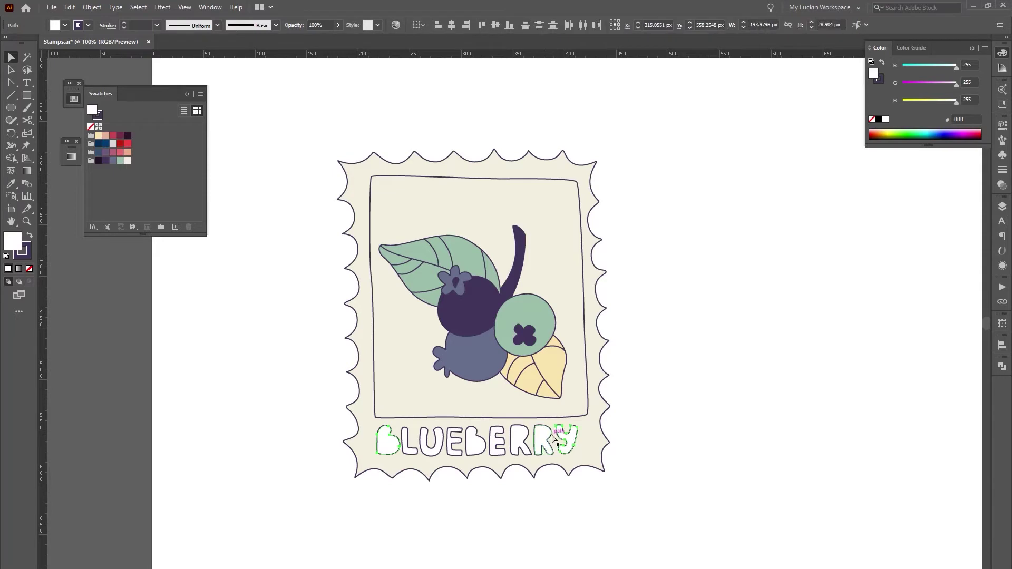
{"action": "left_click", "coordinate": [550, 441], "text": "shift"}
{"action": "left_click", "coordinate": [521, 441], "text": "shift"}
{"action": "left_click", "coordinate": [498, 443], "text": "shift"}
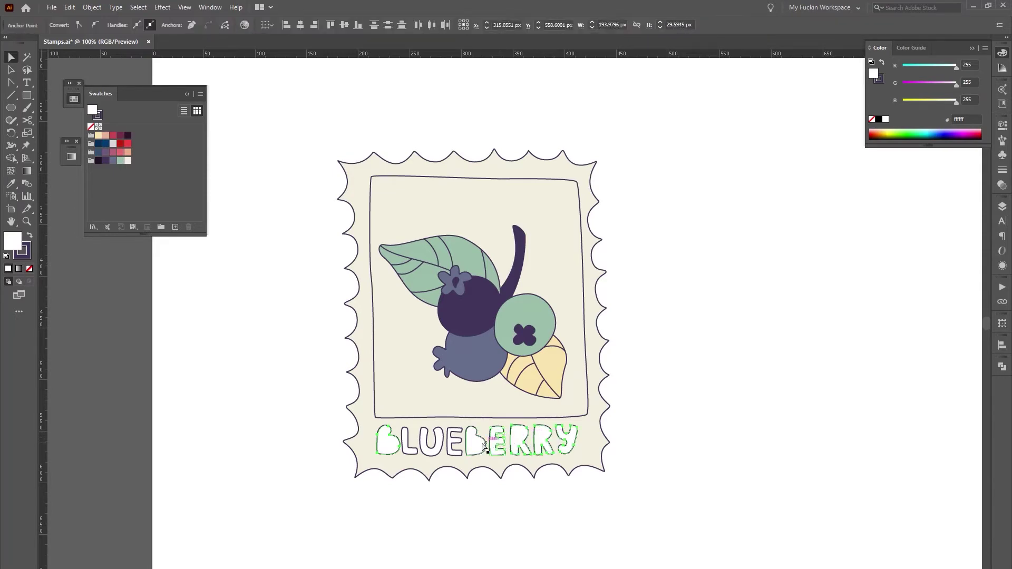
{"action": "left_click", "coordinate": [484, 445], "text": "shift"}
{"action": "left_click", "coordinate": [455, 442], "text": "shift"}
{"action": "left_click", "coordinate": [437, 444], "text": "shift"}
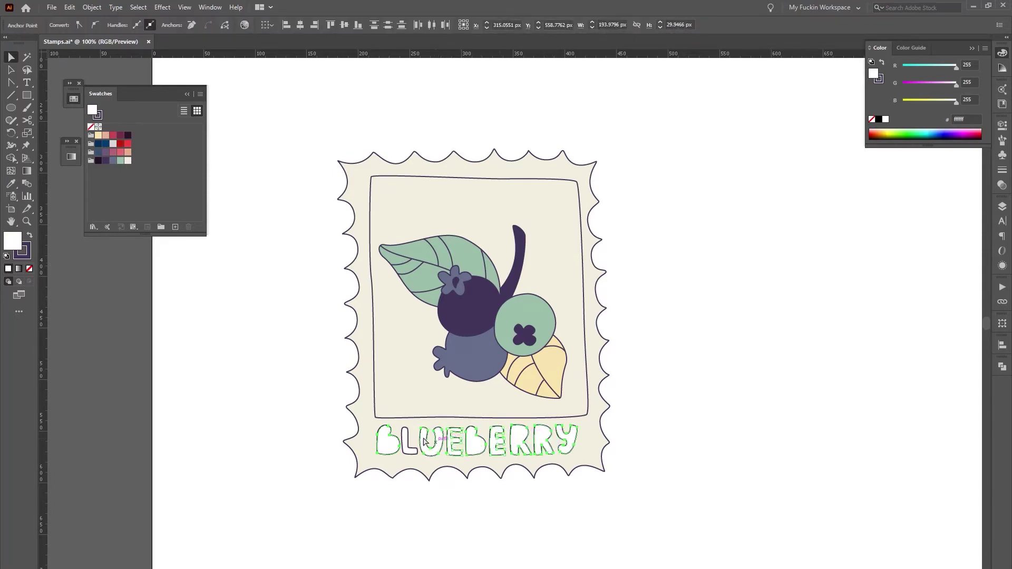
{"action": "left_click", "coordinate": [410, 445], "text": "shift"}
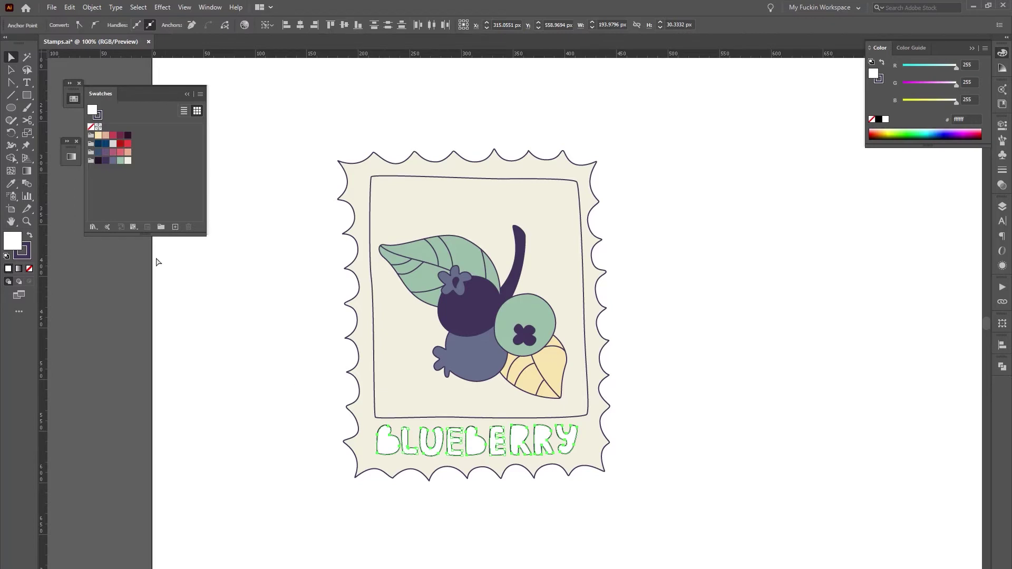
{"action": "left_click", "coordinate": [106, 160]}
{"action": "left_click", "coordinate": [278, 399]}
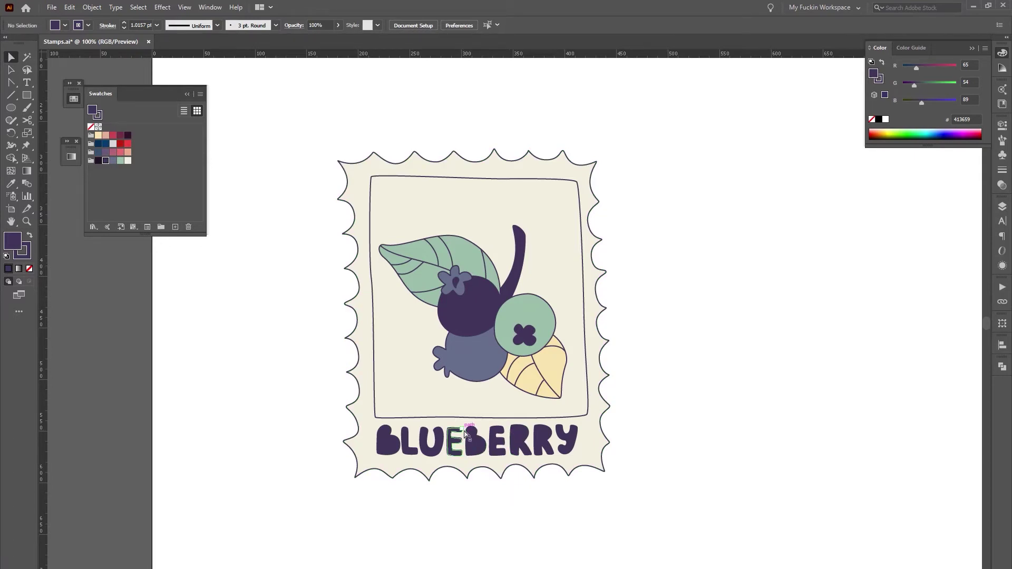
Try the slate blue swatch R=101 G=111 B=140 on the second B of the lettering, and undo it
{"action": "left_click", "coordinate": [474, 444]}
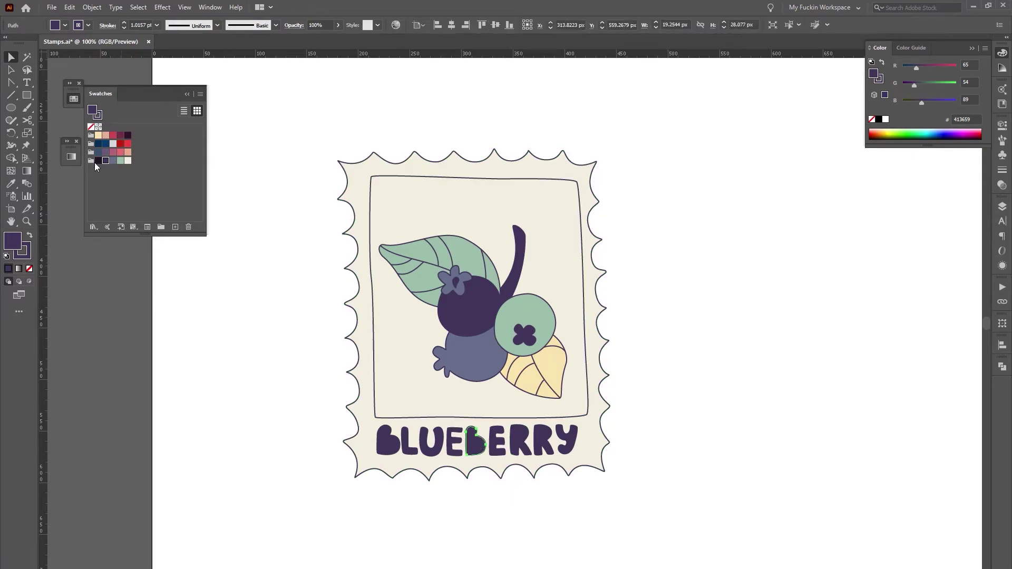
{"action": "left_click", "coordinate": [113, 160]}
{"action": "left_click", "coordinate": [248, 348]}
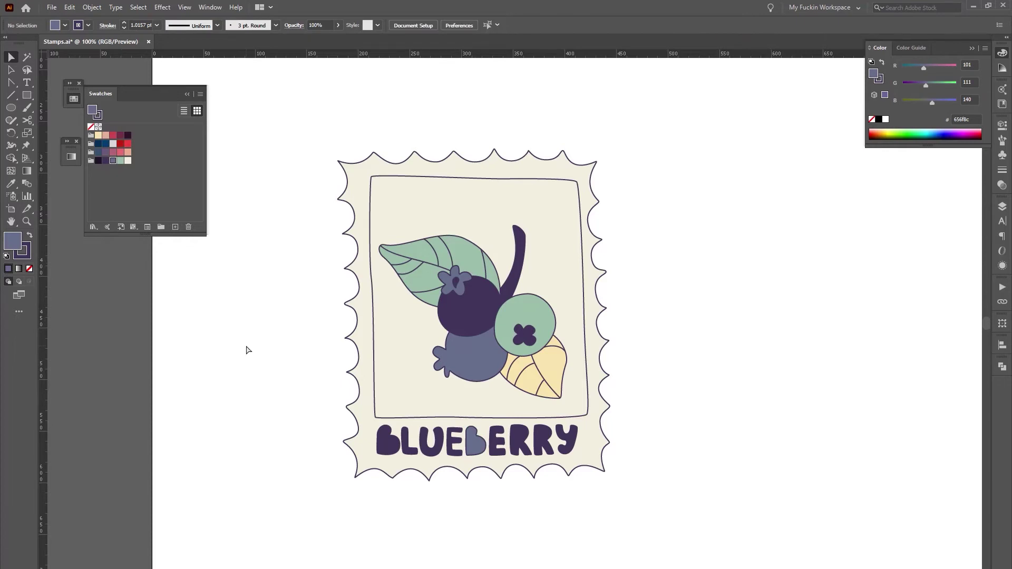
{"action": "key", "text": "ctrl+z"}
Fill the letters B, L, U and E of the word BLUE with the slate blue swatch R=101 G=111 B=140
{"action": "left_click", "coordinate": [391, 443]}
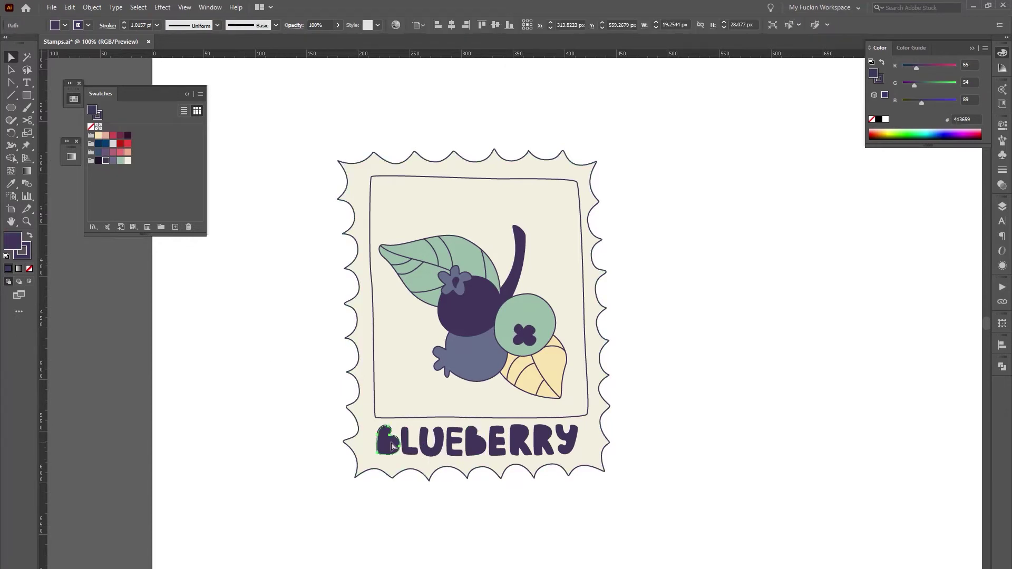
{"action": "left_click", "coordinate": [449, 456], "text": "shift"}
{"action": "left_click", "coordinate": [433, 449], "text": "shift"}
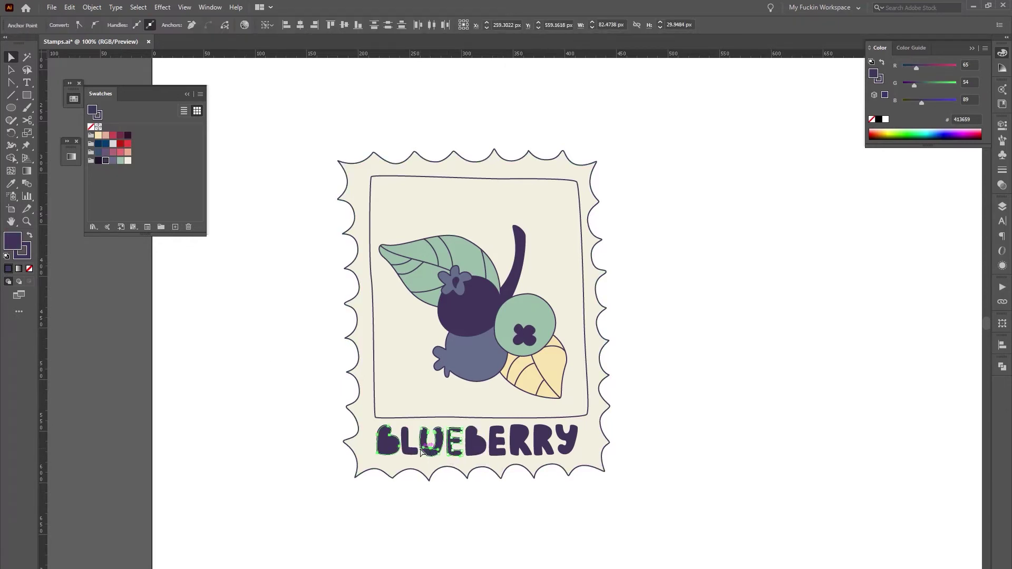
{"action": "left_click", "coordinate": [408, 446], "text": "shift"}
{"action": "left_click", "coordinate": [105, 161]}
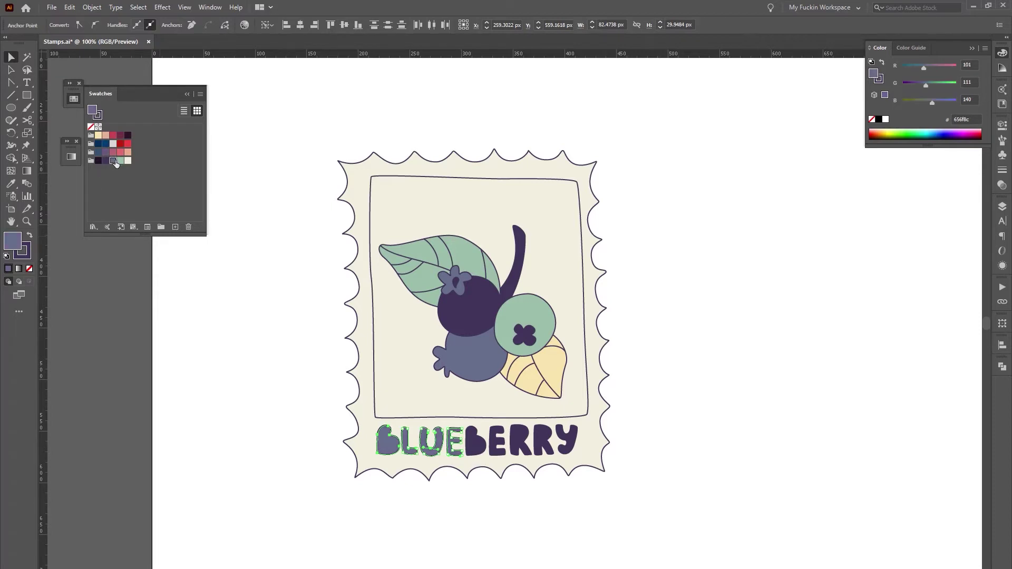
Try pale yellow R=249 G=228 B=173 on the stem, try coral R=229 G=107 B=111 on stem and small leaf, and undo the coral
{"action": "left_click", "coordinate": [510, 293]}
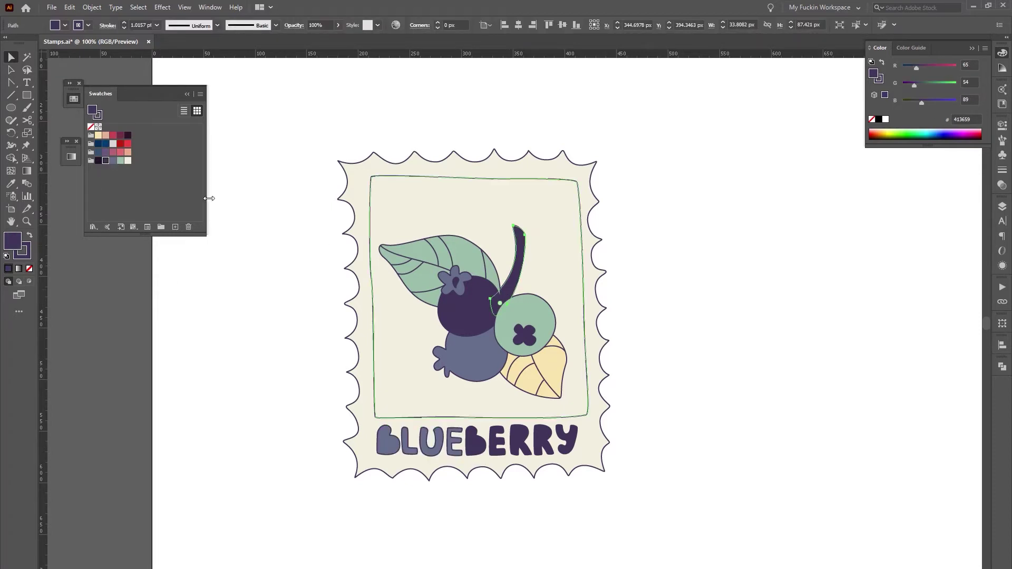
{"action": "left_click", "coordinate": [99, 136]}
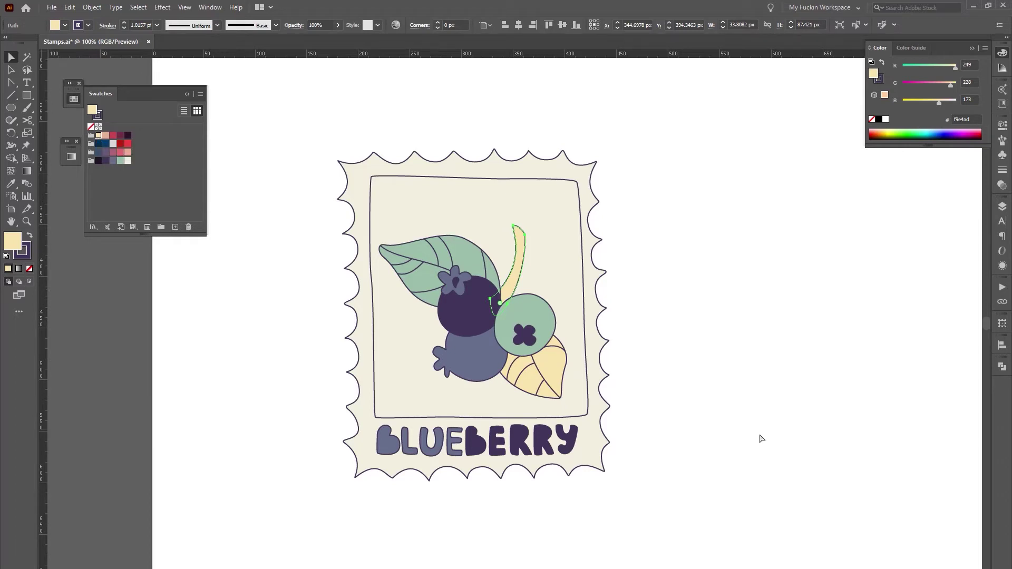
{"action": "left_click", "coordinate": [551, 375], "text": "shift"}
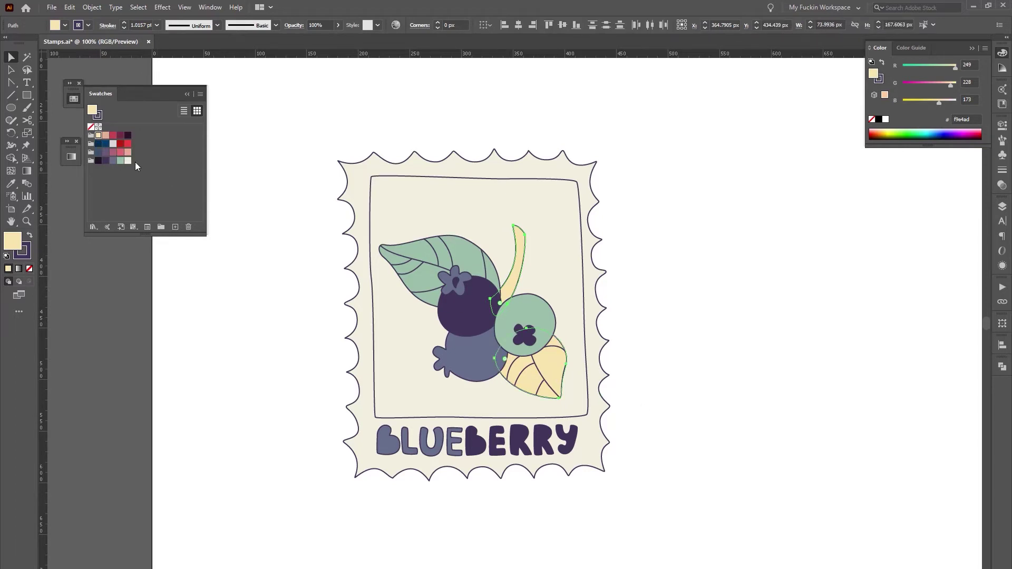
{"action": "left_click", "coordinate": [121, 153]}
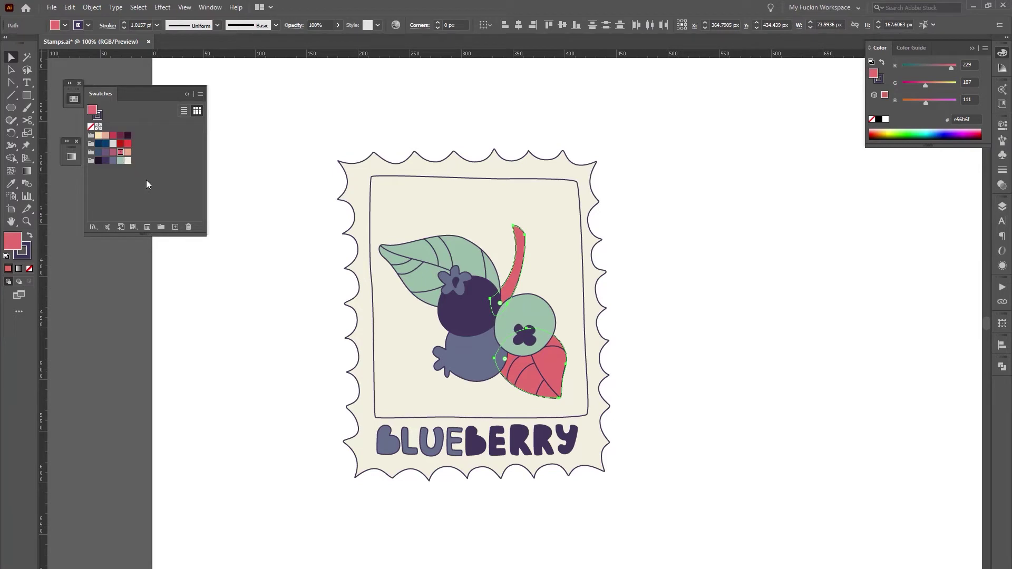
{"action": "key", "text": "ctrl+z"}
Fill the large upper leaf and the right berry with the peach swatch R=230 G=176 B=152
{"action": "left_click", "coordinate": [519, 313]}
{"action": "left_click", "coordinate": [467, 269], "text": "shift"}
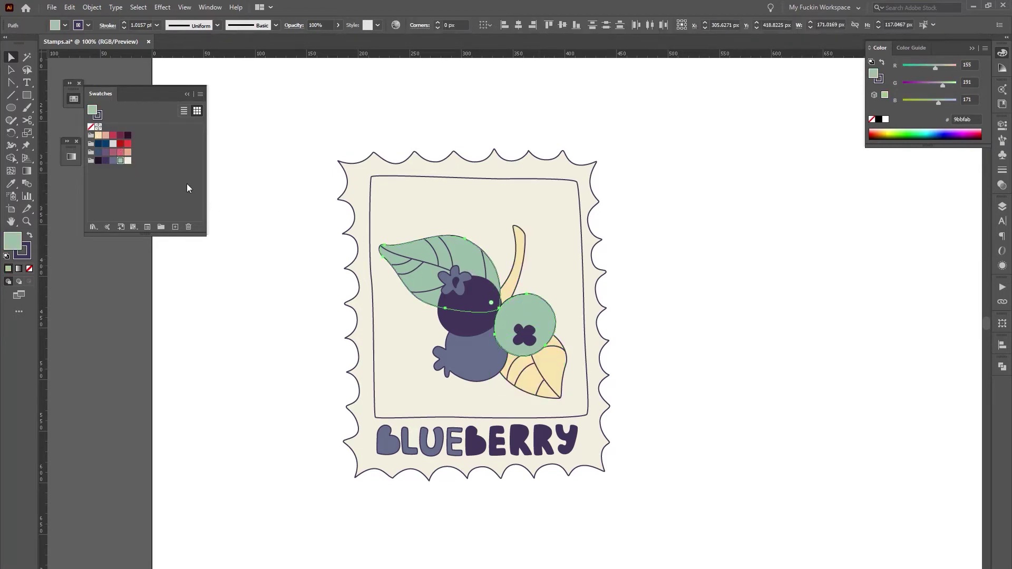
{"action": "left_click", "coordinate": [120, 153]}
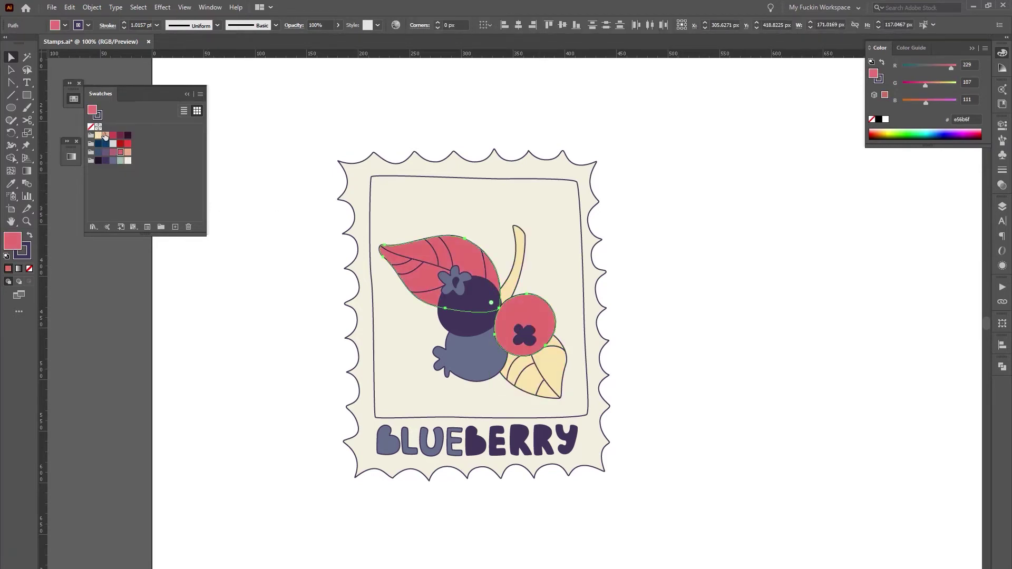
{"action": "left_click", "coordinate": [106, 136]}
{"action": "left_click", "coordinate": [294, 362]}
Fill the stem with dark purple R=65 G=54 B=89 and the upper berry's crown with pale yellow R=249 G=228 B=173
{"action": "left_click", "coordinate": [518, 245]}
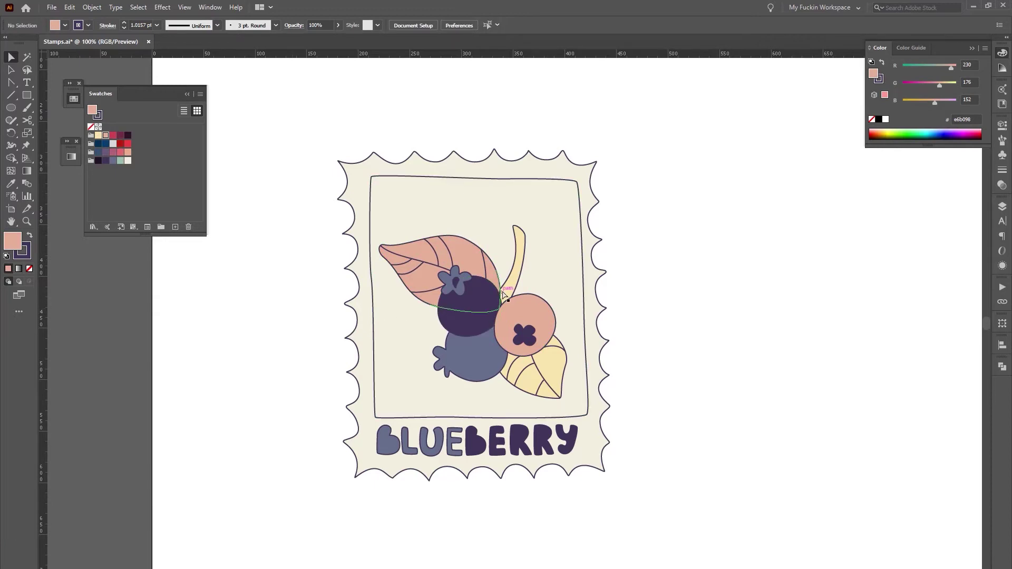
{"action": "left_click", "coordinate": [106, 160]}
{"action": "left_click", "coordinate": [211, 365]}
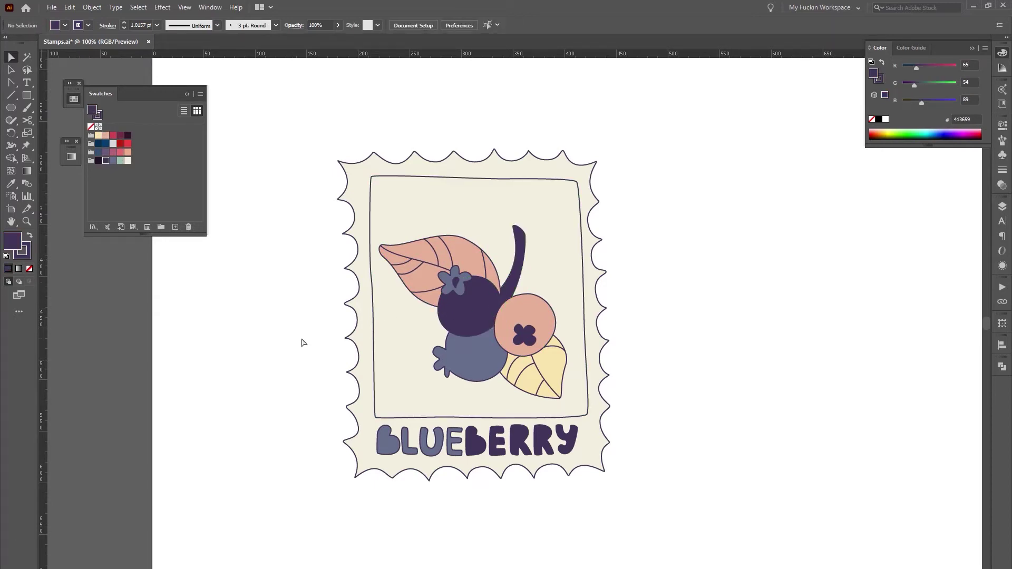
{"action": "left_click", "coordinate": [445, 294]}
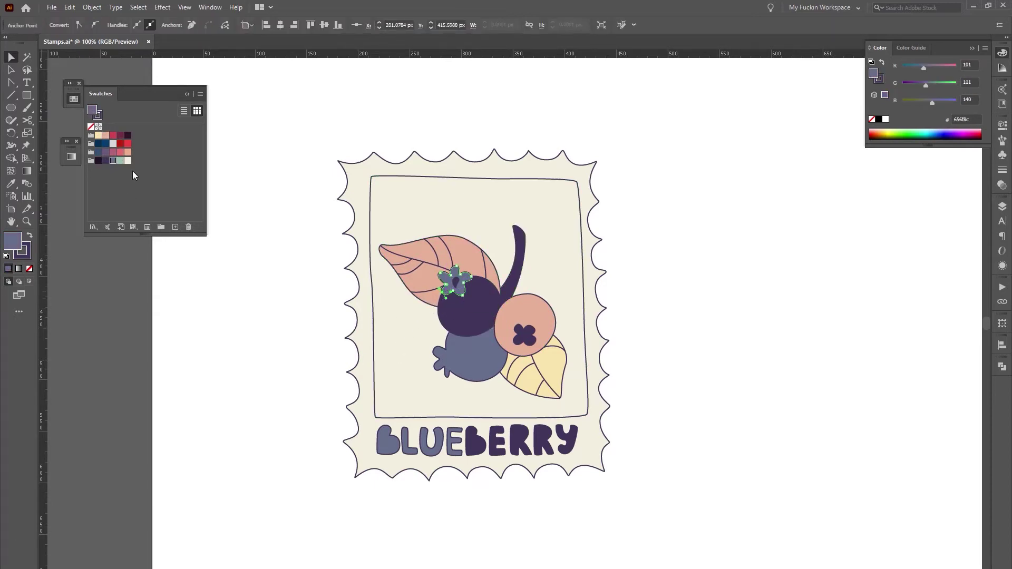
{"action": "left_click", "coordinate": [98, 135]}
{"action": "left_click", "coordinate": [225, 407]}
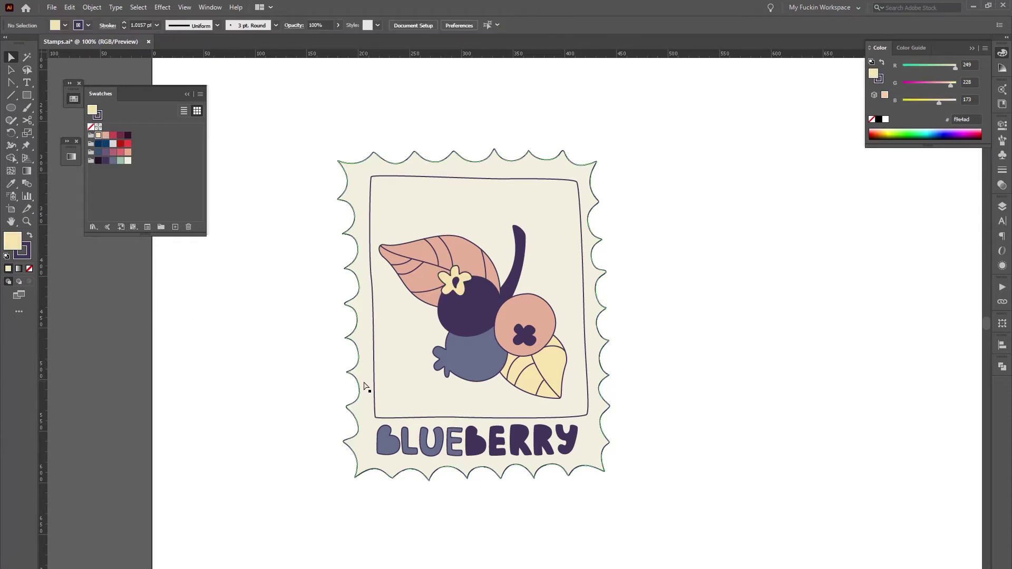
Try pale yellow and peach fills on the scalloped stamp shape, and return it to cream R=242 G=239 B=223
{"action": "left_click", "coordinate": [364, 384]}
{"action": "left_click", "coordinate": [98, 135]}
{"action": "left_click", "coordinate": [229, 376]}
{"action": "left_click", "coordinate": [361, 332]}
{"action": "left_click", "coordinate": [106, 135]}
{"action": "left_click", "coordinate": [268, 390]}
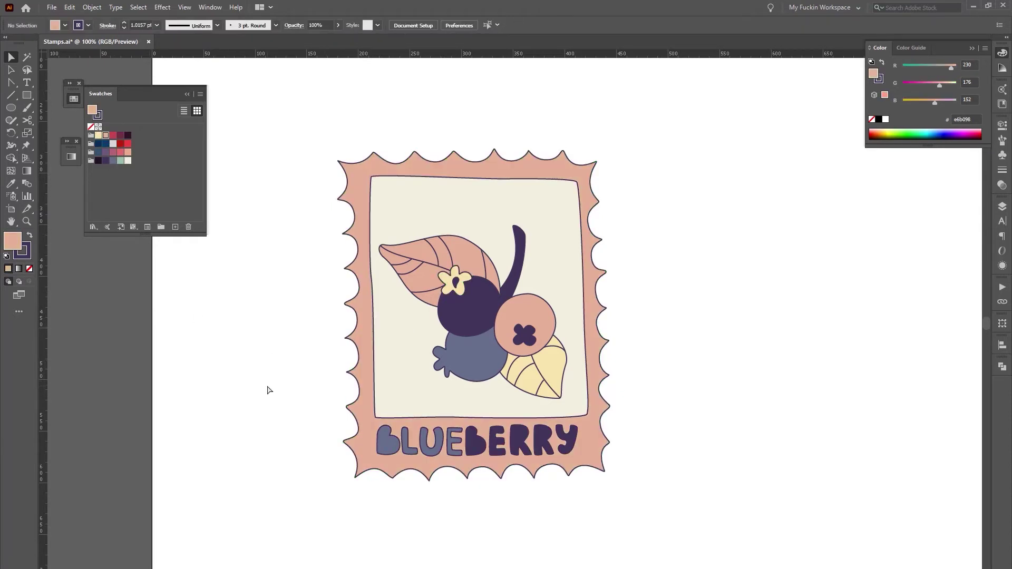
{"action": "left_click", "coordinate": [348, 365]}
{"action": "left_click", "coordinate": [128, 160]}
{"action": "left_click", "coordinate": [196, 355]}
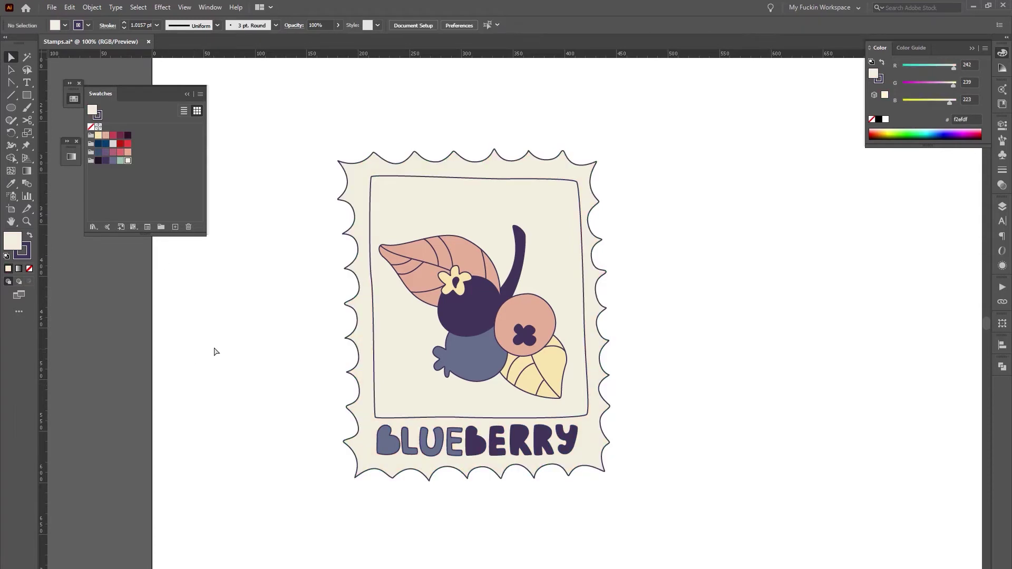
Try dark purple R=65 G=54 B=89 for the inner frame, with a pale yellow upper berry and a peach stem
{"action": "left_click", "coordinate": [396, 336]}
{"action": "left_click", "coordinate": [98, 161]}
{"action": "left_click", "coordinate": [106, 160]}
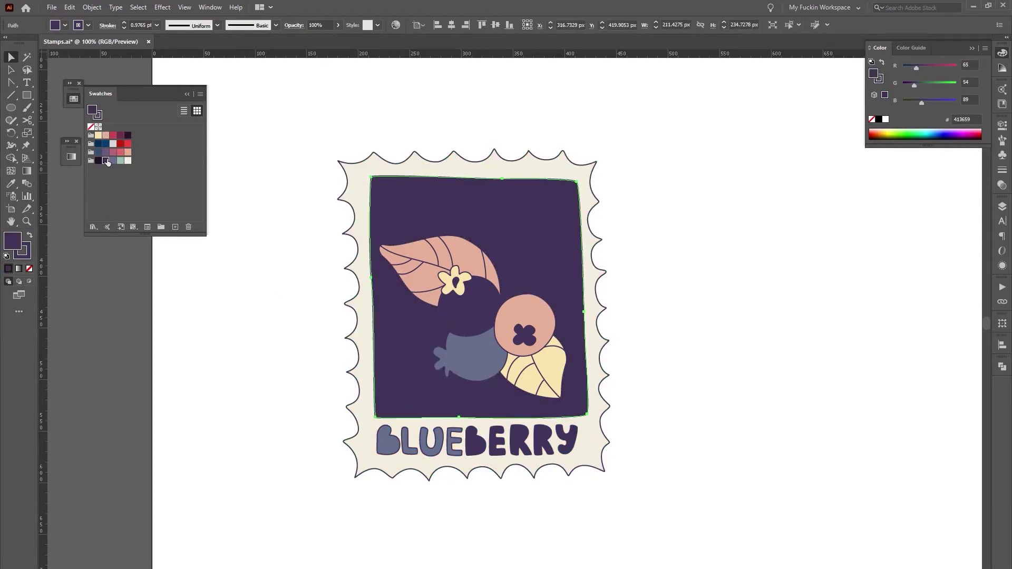
{"action": "left_click", "coordinate": [466, 311]}
{"action": "left_click", "coordinate": [98, 135]}
{"action": "left_click", "coordinate": [519, 250]}
{"action": "left_click", "coordinate": [105, 135]}
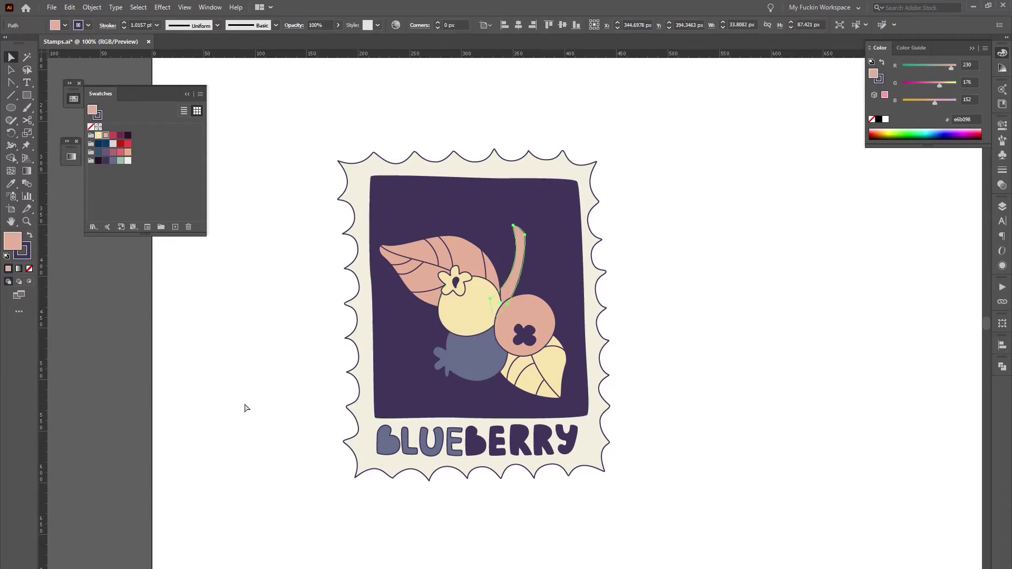
{"action": "left_click", "coordinate": [244, 409]}
Undo the trial fills on the stem, the upper berry and the inner frame
{"action": "key", "text": "ctrl+z"}
{"action": "key", "text": "ctrl+z"}
{"action": "key", "text": "ctrl+z"}
{"action": "key", "text": "ctrl+z"}
Fill the scalloped stamp shape with the peach swatch R=230 G=176 B=152
{"action": "left_click", "coordinate": [352, 400]}
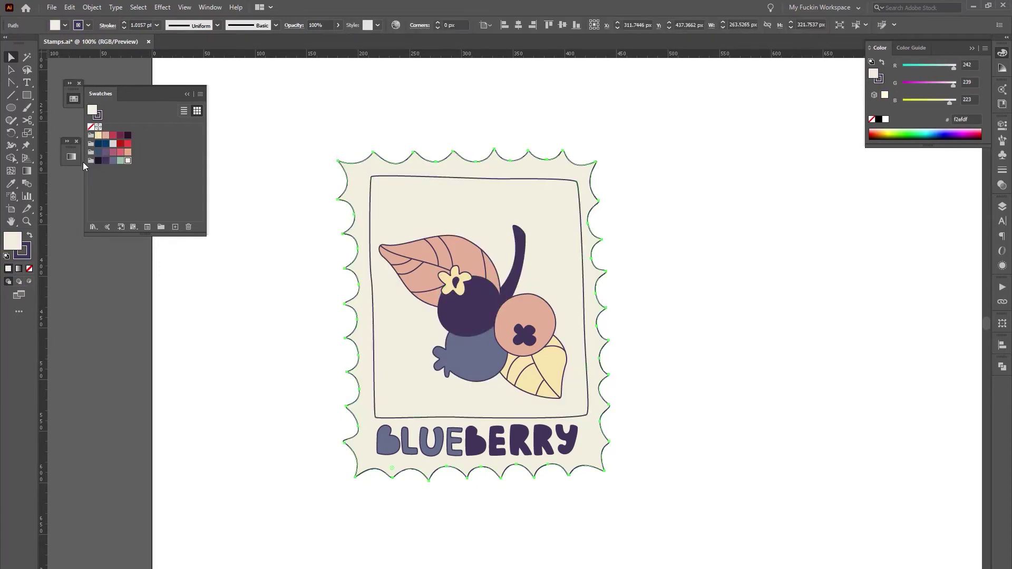
{"action": "left_click", "coordinate": [105, 135]}
{"action": "left_click", "coordinate": [174, 396]}
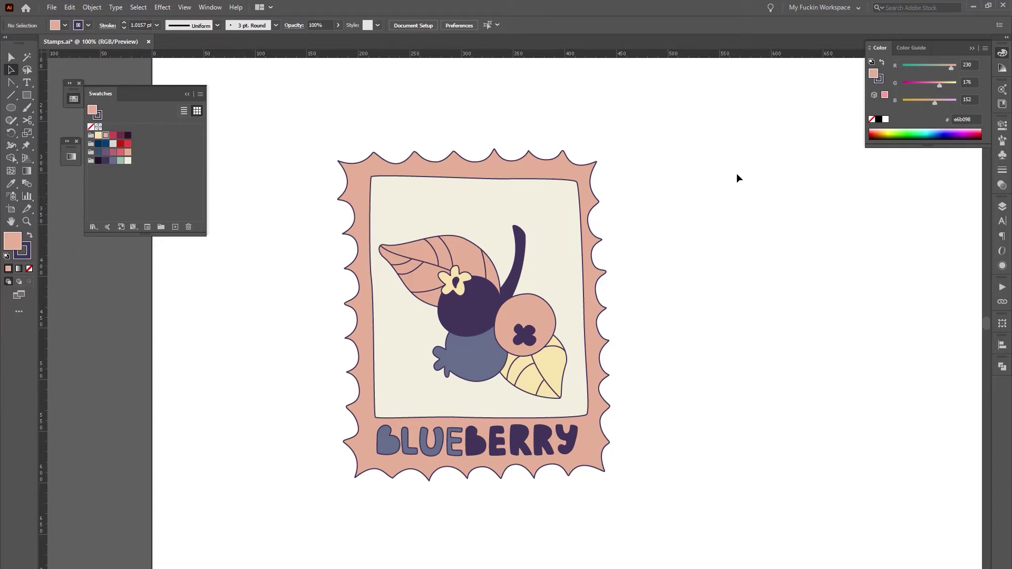
Open the Artistic_ChalkCharcoalPencil brush library, enlarge it to show more brushes, and move it beside the artwork
{"action": "left_click", "coordinate": [1002, 141]}
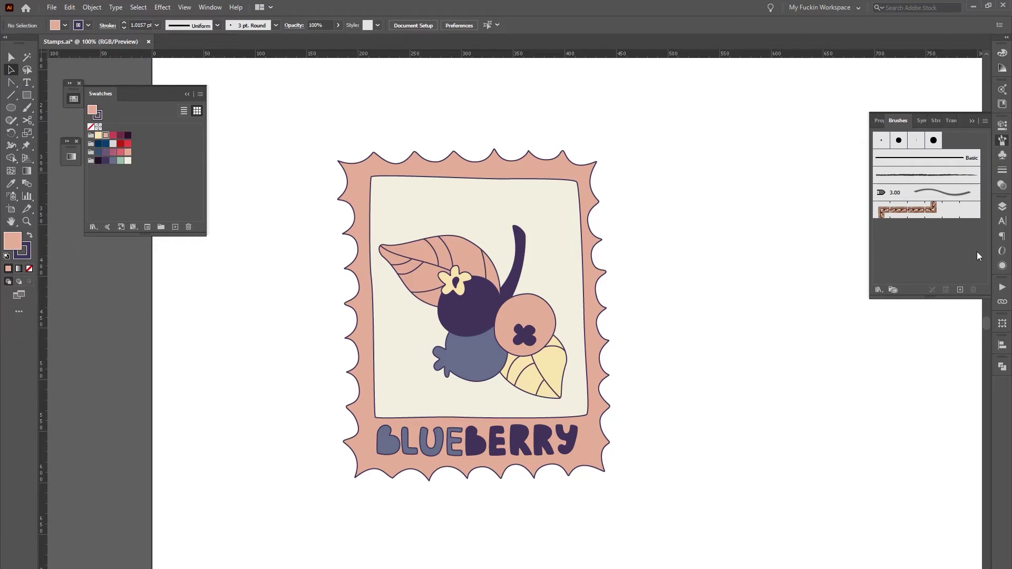
{"action": "left_click", "coordinate": [984, 121]}
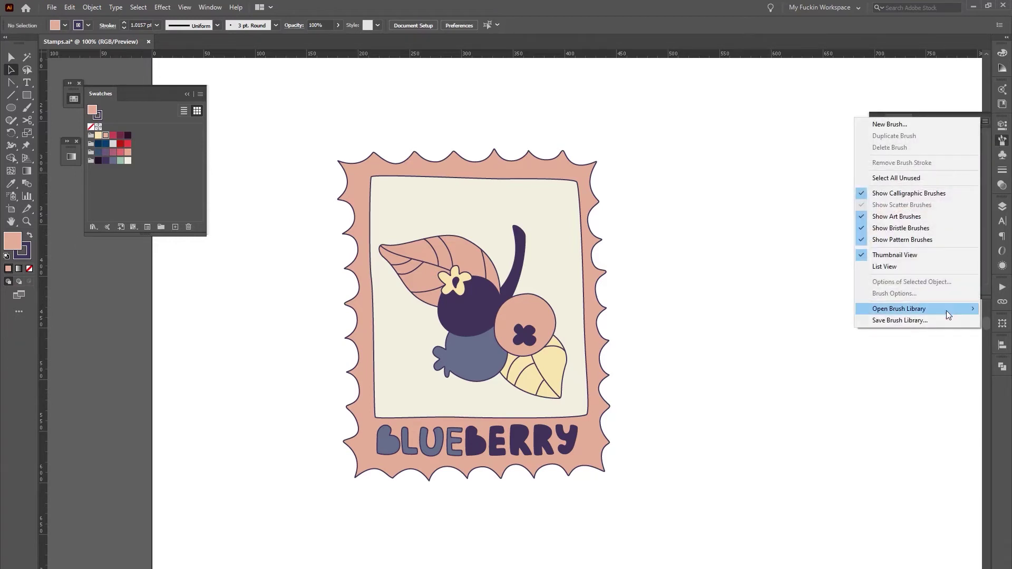
{"action": "mouse_move", "coordinate": [947, 311]}
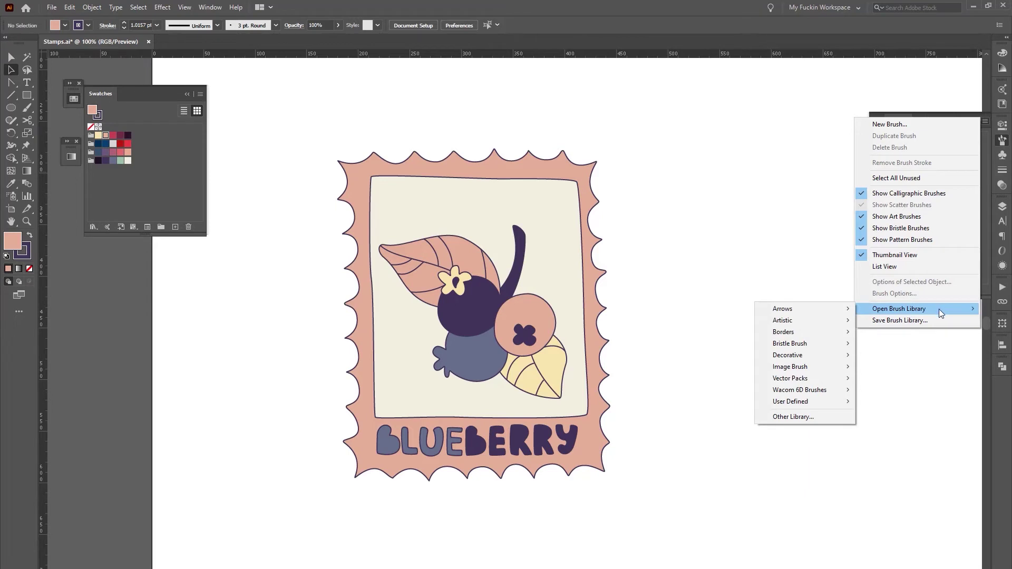
{"action": "mouse_move", "coordinate": [829, 322]}
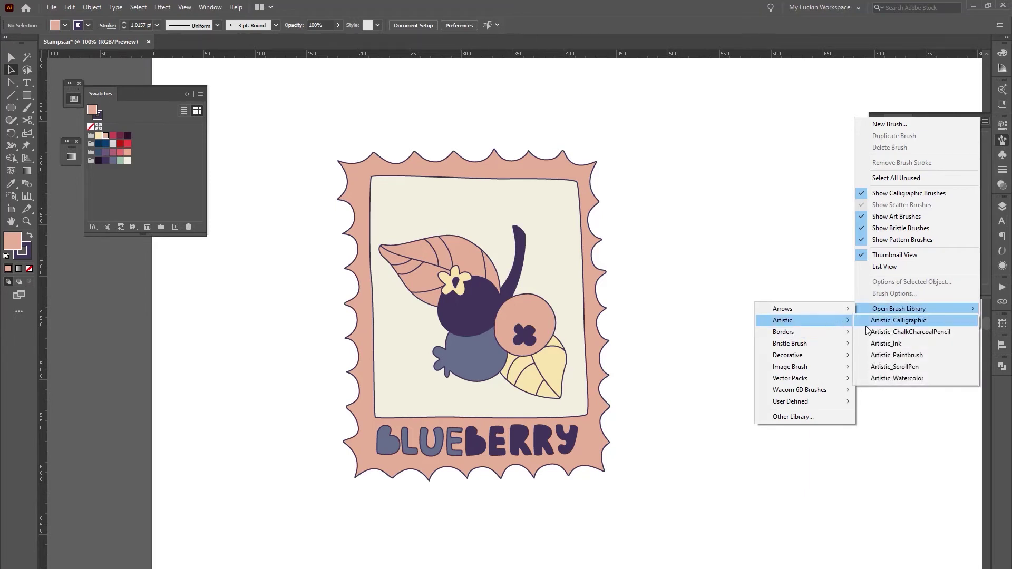
{"action": "left_click", "coordinate": [945, 333]}
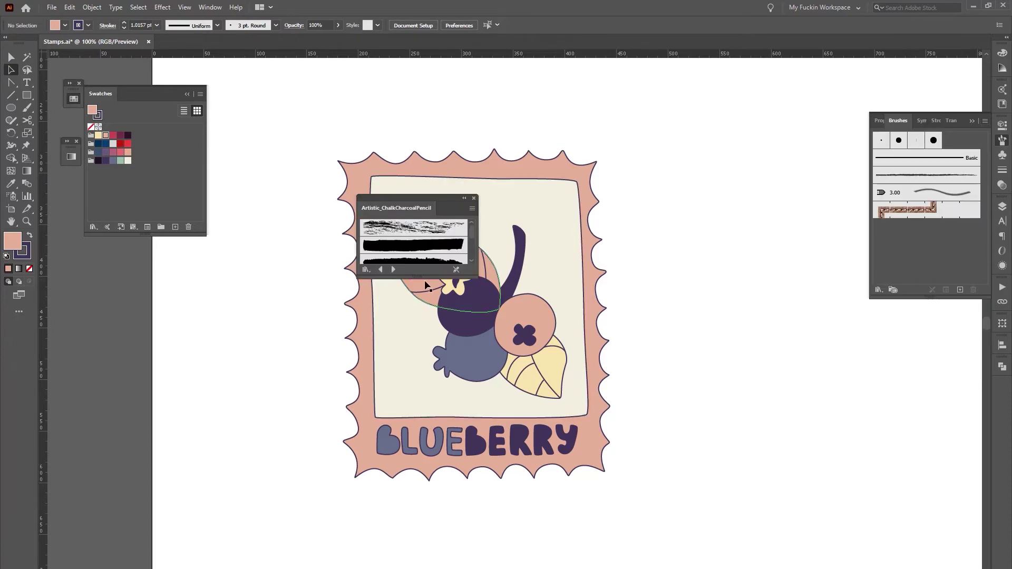
{"action": "left_click_drag", "start_coordinate": [411, 277], "coordinate": [413, 531]}
{"action": "mouse_move", "coordinate": [420, 195]}
{"action": "left_mouse_down"}
{"action": "mouse_move", "coordinate": [287, 169]}
{"action": "mouse_move", "coordinate": [242, 210]}
{"action": "mouse_move", "coordinate": [108, 237]}
{"action": "mouse_move", "coordinate": [133, 218]}
{"action": "left_mouse_up"}
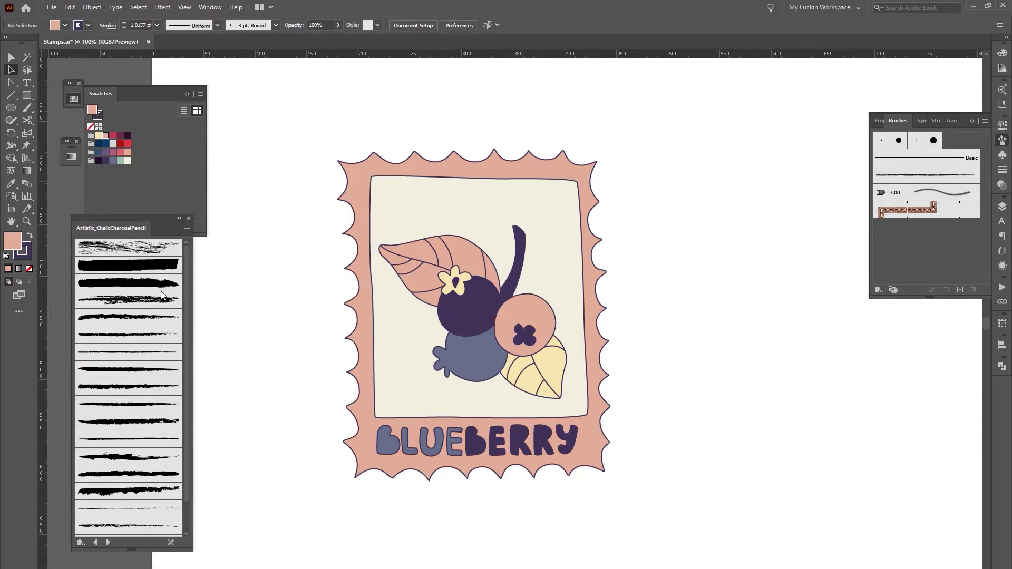
Open the user-defined Charcoal Pencil Brushes library
{"action": "left_click", "coordinate": [984, 121]}
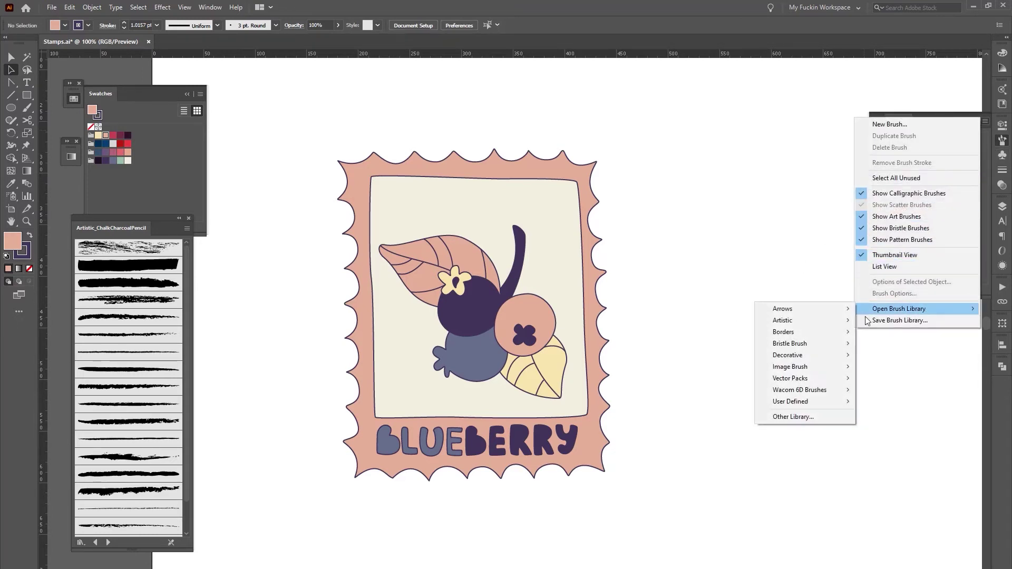
{"action": "mouse_move", "coordinate": [810, 405]}
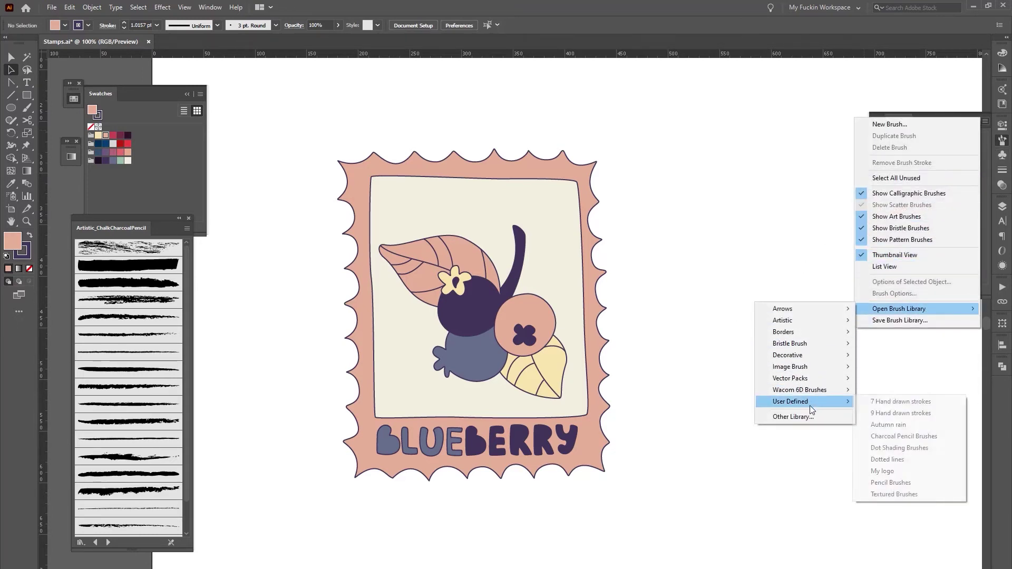
{"action": "left_click", "coordinate": [925, 435]}
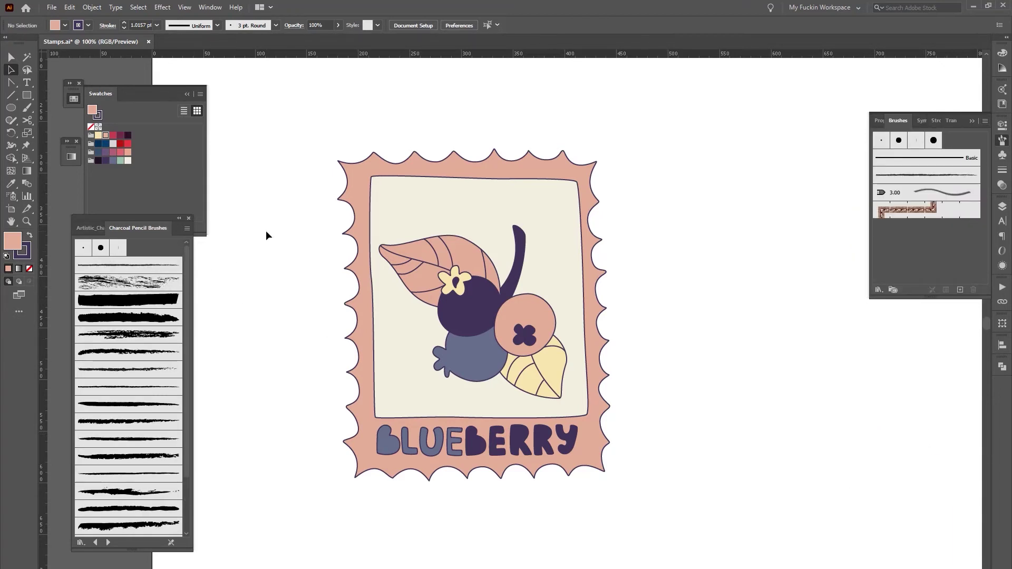
Draw a square about 145 px wide on the empty part of the artboard and place a duplicate beside it
{"action": "left_click_drag", "start_coordinate": [732, 247], "coordinate": [144, 162]}
{"action": "key", "text": "m"}
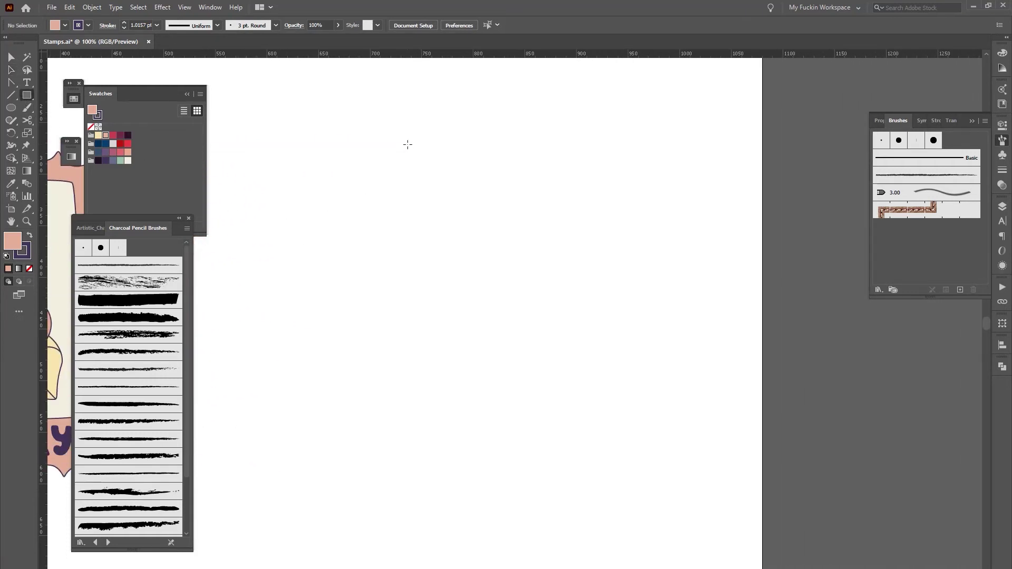
{"action": "left_click_drag", "start_coordinate": [408, 145], "coordinate": [557, 283]}
{"action": "key", "text": "a"}
{"action": "left_click_drag", "start_coordinate": [507, 229], "coordinate": [506, 409]}
{"action": "left_click_drag", "start_coordinate": [507, 408], "coordinate": [416, 206]}
{"action": "left_click_drag", "start_coordinate": [409, 208], "coordinate": [602, 233]}
Fill both squares with the dark purple swatch R=65 G=54 B=89
{"action": "left_click", "coordinate": [359, 198], "text": "shift"}
{"action": "left_click", "coordinate": [105, 160]}
{"action": "left_click", "coordinate": [253, 202]}
{"action": "scroll", "coordinate": [383, 240], "scroll_direction": "up", "scroll_amount": 1}
Apply the Charcoal - Pencil brush from the Artistic_ChalkCharcoalPencil library to the left square's outline
{"action": "left_click", "coordinate": [384, 240]}
{"action": "left_click", "coordinate": [88, 227]}
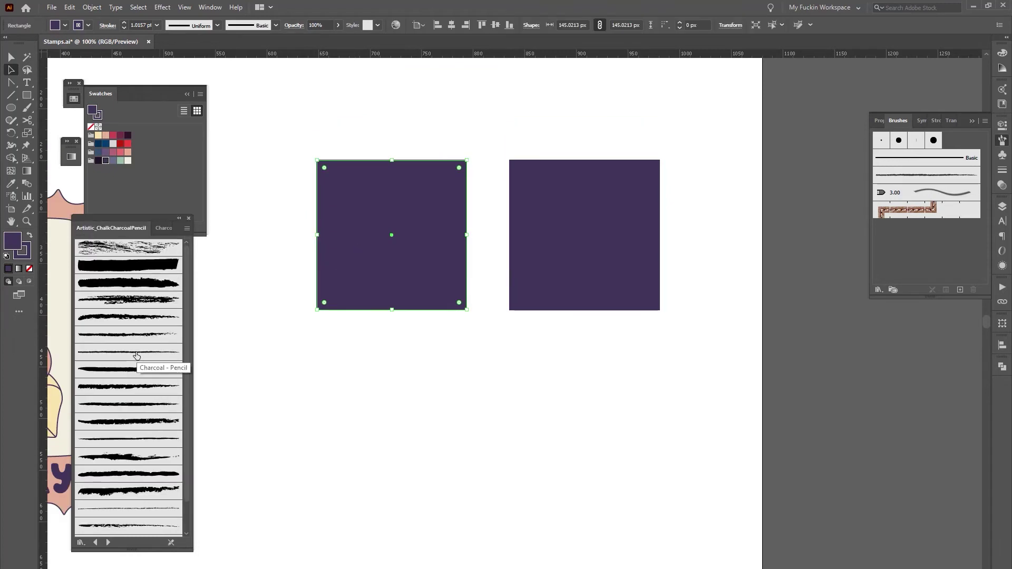
{"action": "left_click", "coordinate": [136, 354]}
Apply the matching thin charcoal brush from the Charcoal Pencil Brushes library to the right square's outline
{"action": "left_click", "coordinate": [592, 272]}
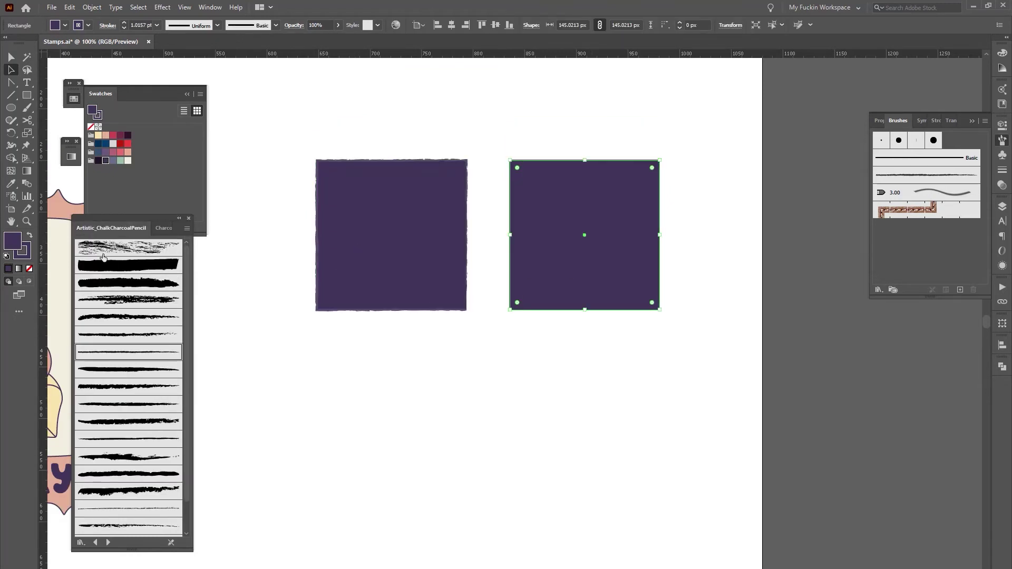
{"action": "left_click", "coordinate": [156, 227]}
{"action": "left_click", "coordinate": [136, 387]}
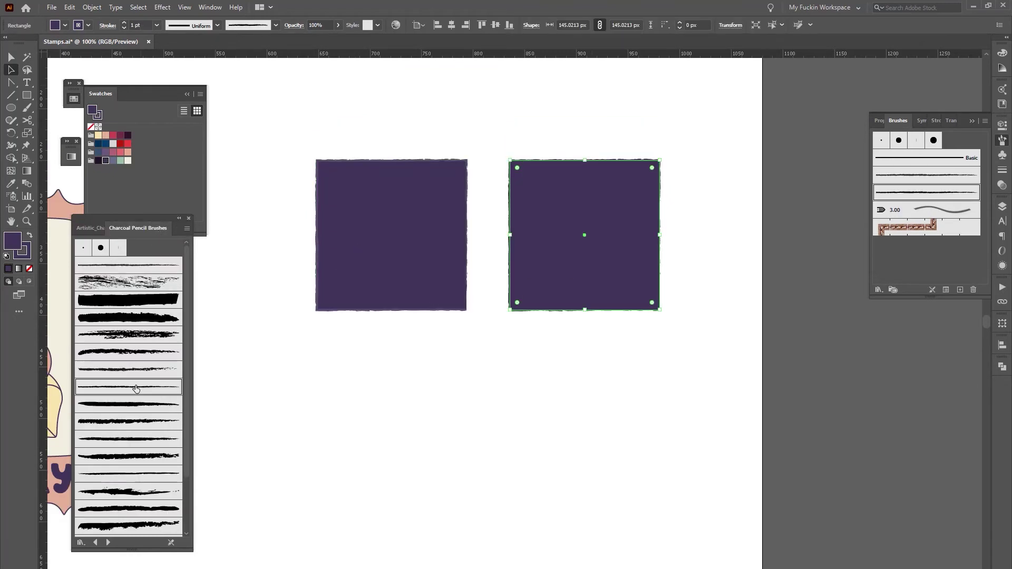
{"action": "left_click", "coordinate": [493, 415]}
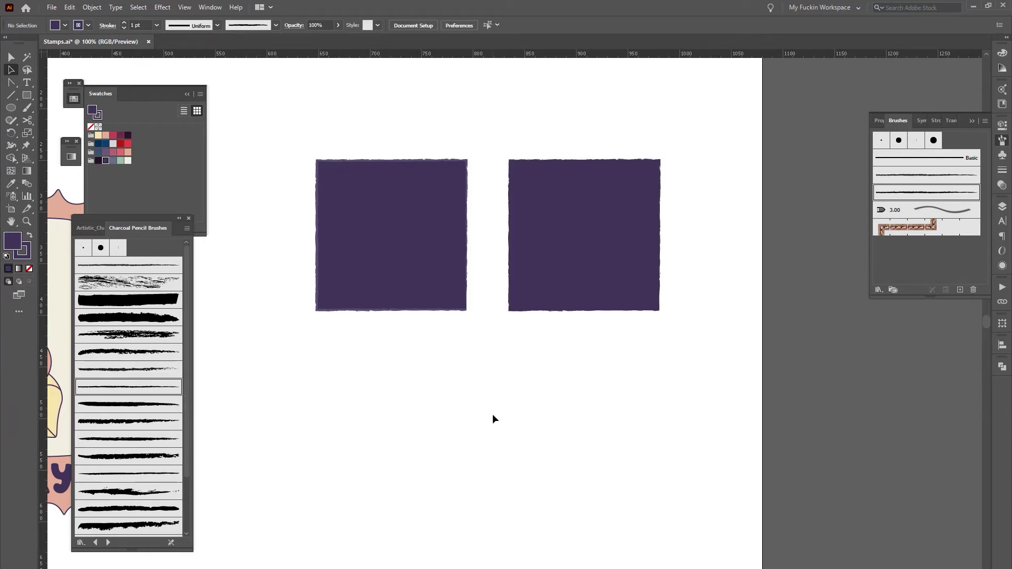
Compare the brushed edges of the two squares close up, looking at how each outline blends with its fill
{"action": "left_click", "coordinate": [403, 238]}
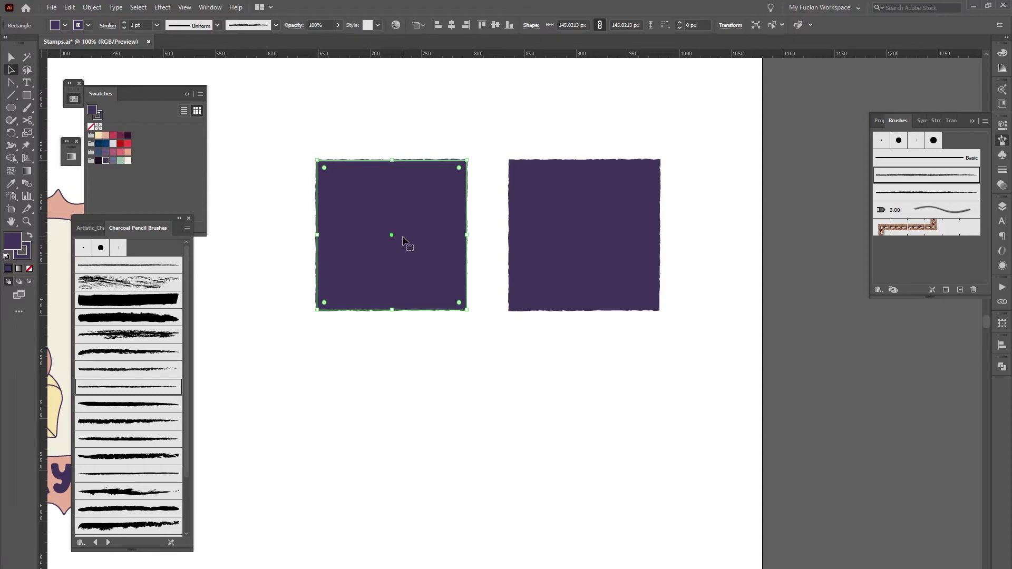
{"action": "left_click", "coordinate": [584, 256]}
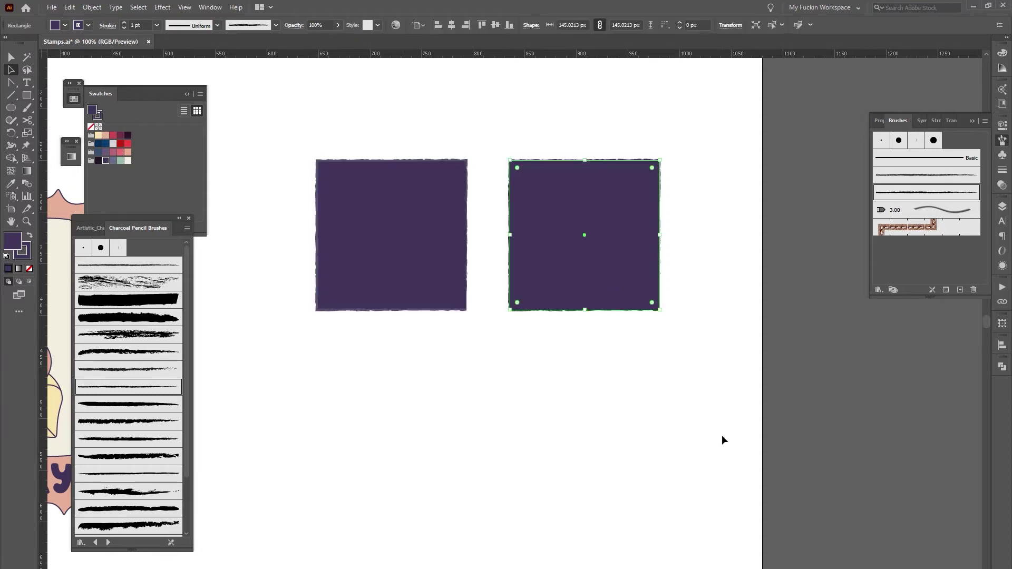
{"action": "left_click", "coordinate": [616, 394]}
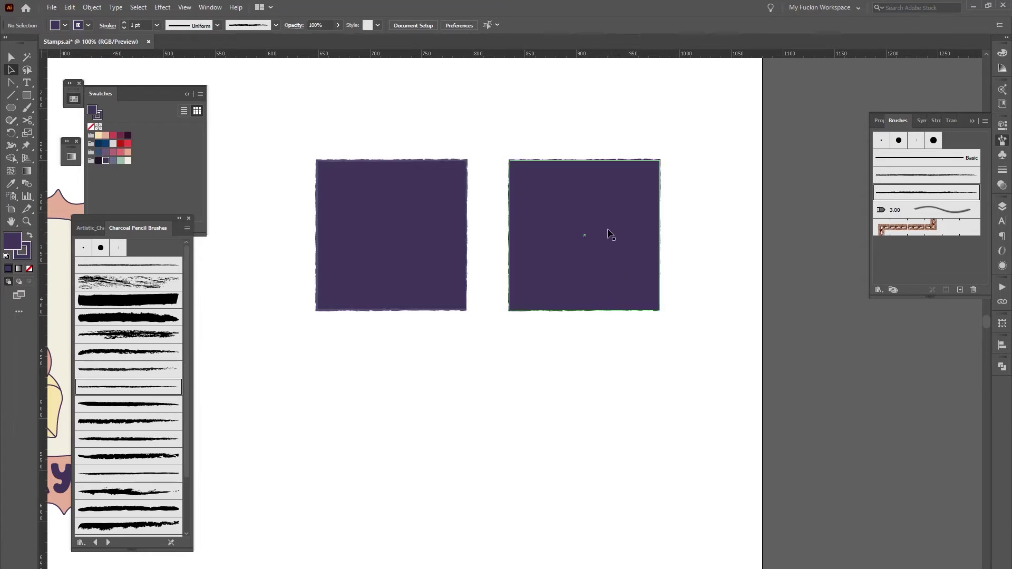
{"action": "key", "text": "ctrl+plus"}
{"action": "key", "text": "ctrl+plus"}
{"action": "key", "text": "ctrl+plus"}
{"action": "key", "text": "ctrl+plus"}
{"action": "key", "text": "ctrl+plus"}
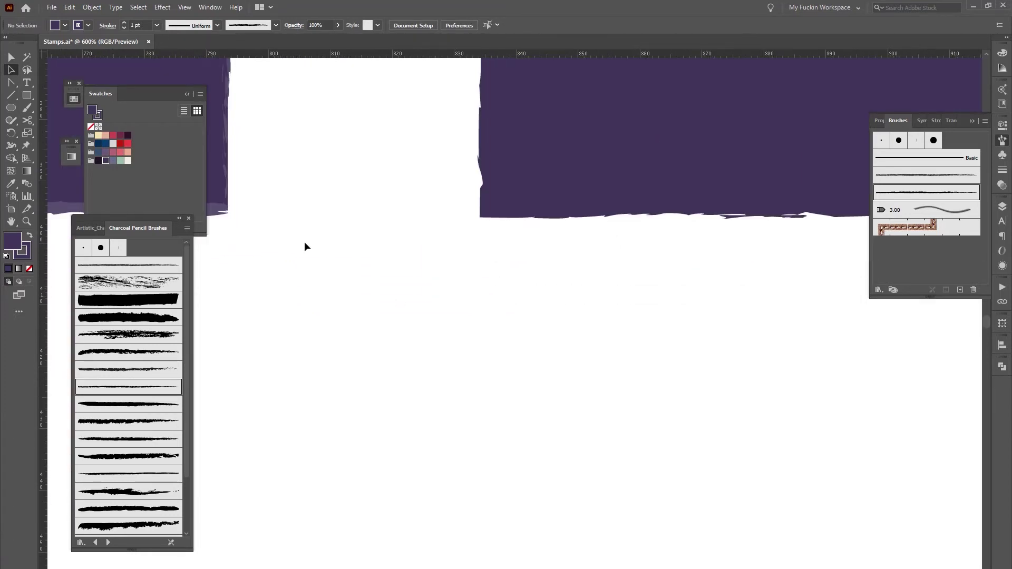
{"action": "left_click_drag", "start_coordinate": [450, 296], "coordinate": [616, 397]}
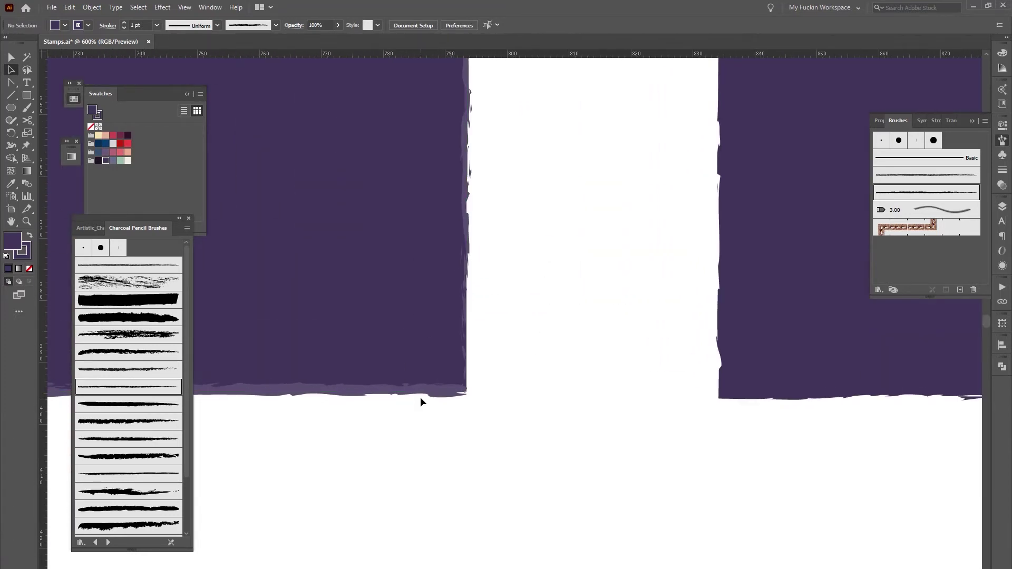
Check the shared stroke color of both squares in RGB values
{"action": "left_click_drag", "start_coordinate": [805, 511], "coordinate": [351, 241]}
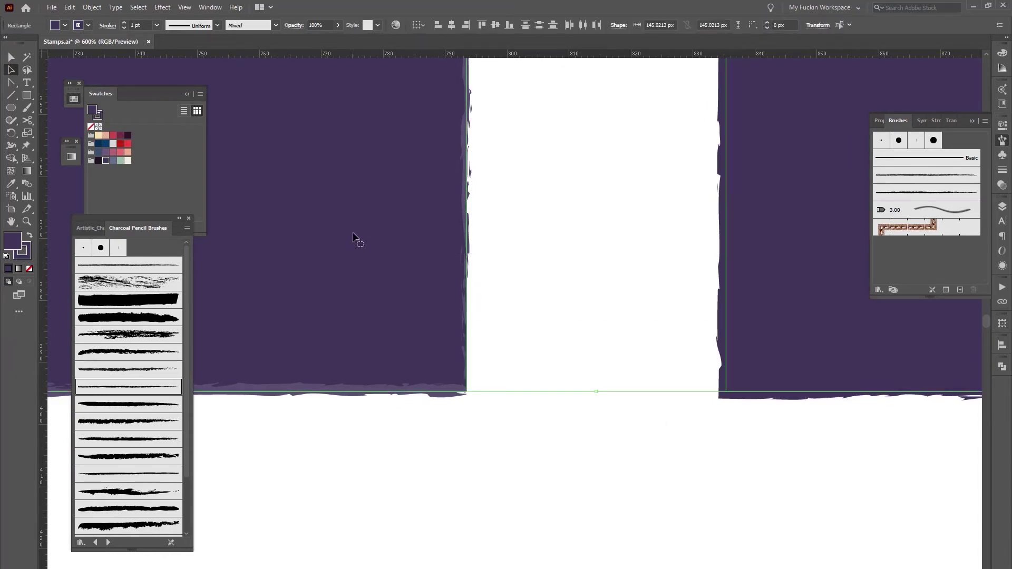
{"action": "left_click", "coordinate": [26, 255]}
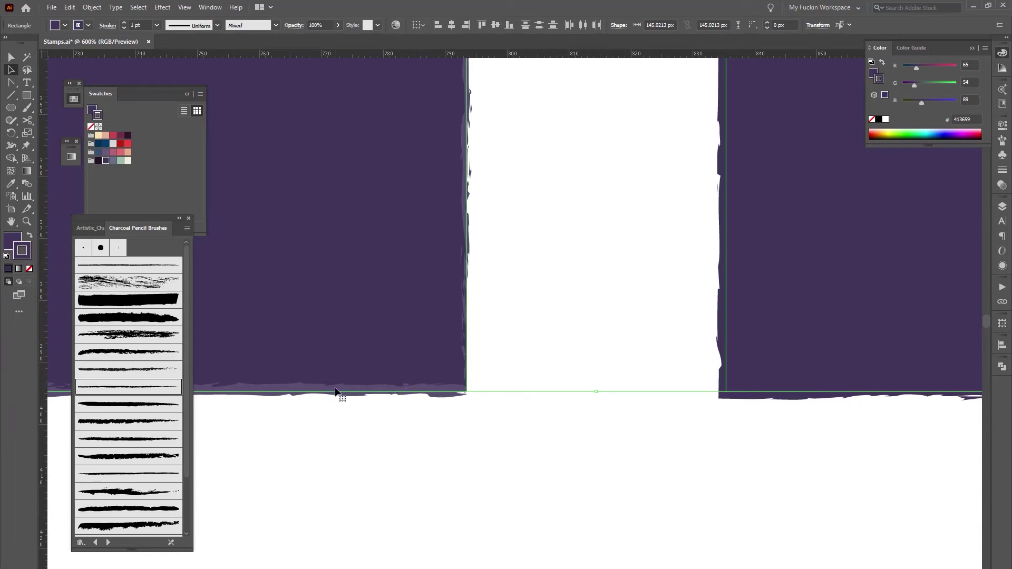
{"action": "left_click", "coordinate": [673, 431]}
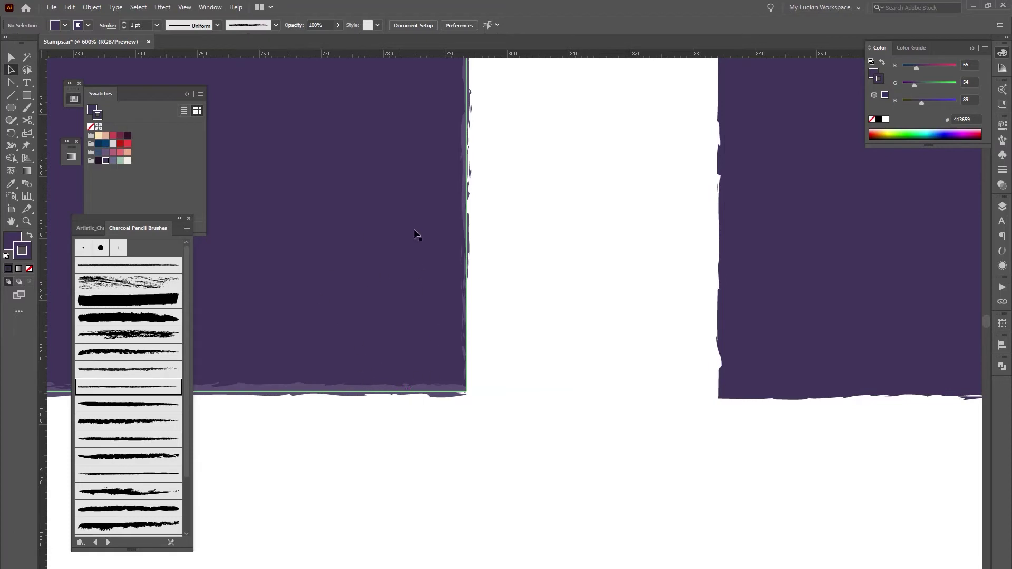
{"action": "right_click", "coordinate": [392, 334]}
{"action": "left_click", "coordinate": [542, 308]}
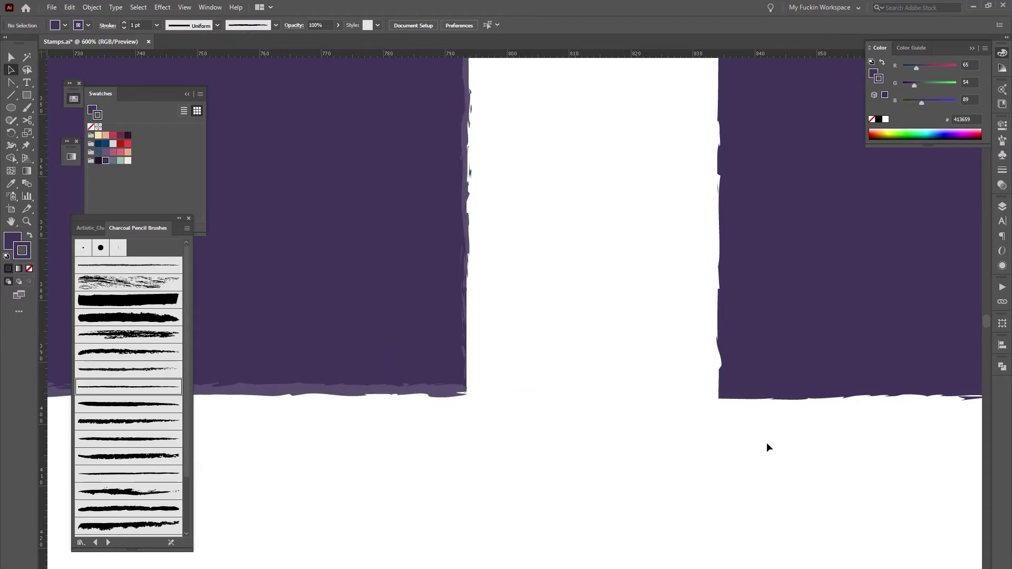
Move the right square close to the left one, leaving only a narrow gap between their brushed edges
{"action": "left_click_drag", "start_coordinate": [790, 361], "coordinate": [548, 352]}
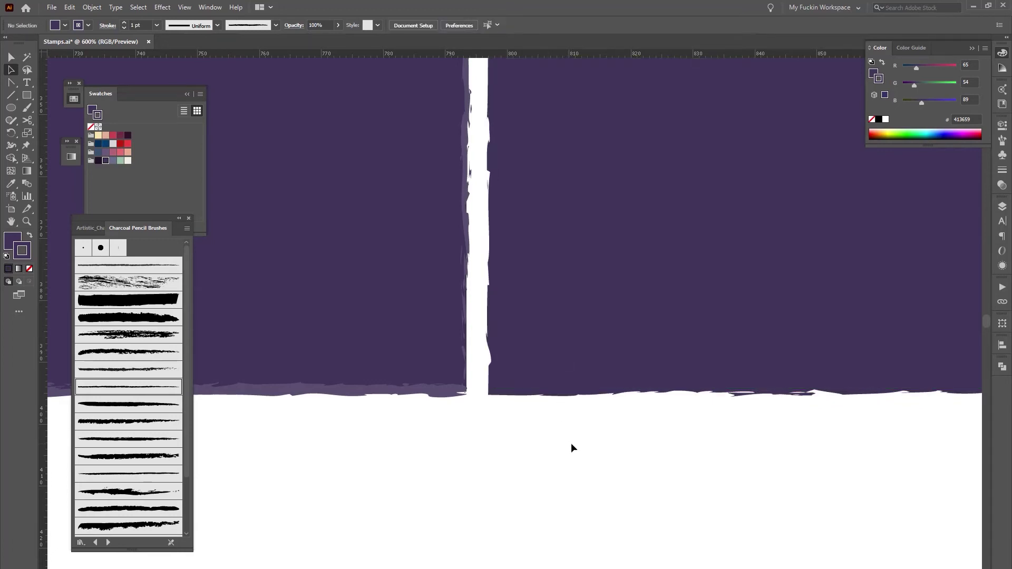
{"action": "scroll", "coordinate": [570, 448], "scroll_direction": "up", "scroll_amount": 5}
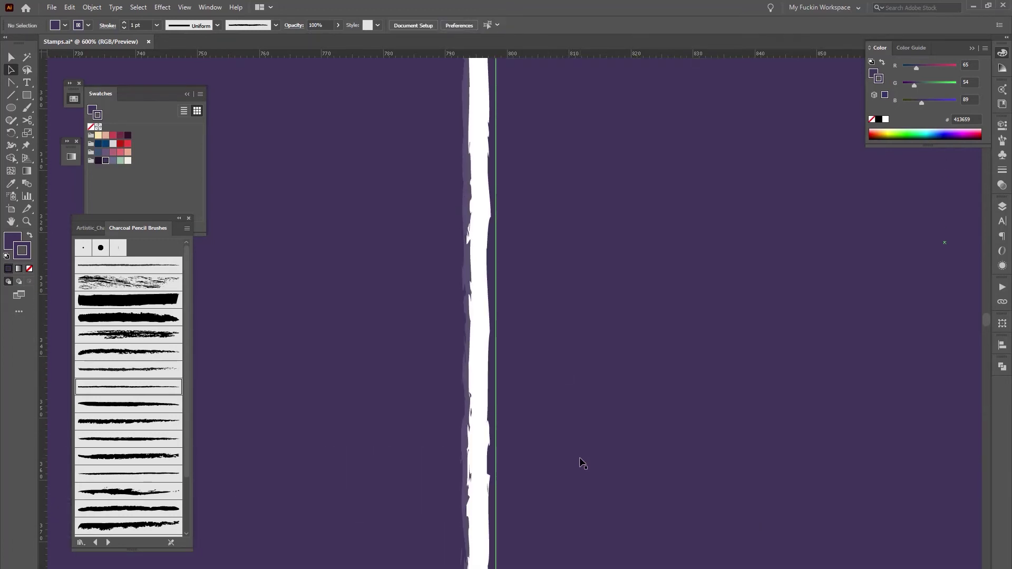
{"action": "key", "text": "ctrl+1"}
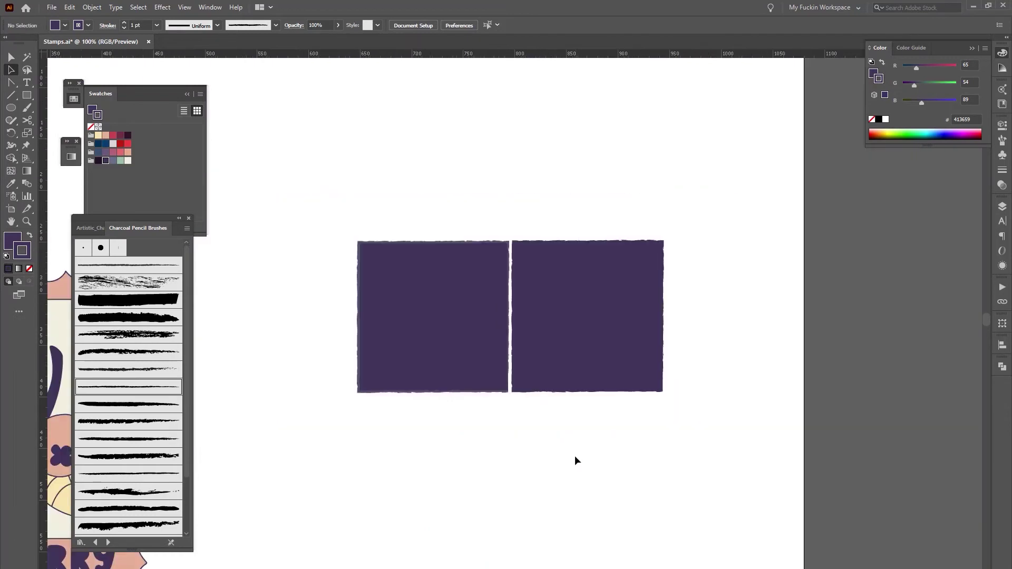
{"action": "double_click", "coordinate": [602, 353]}
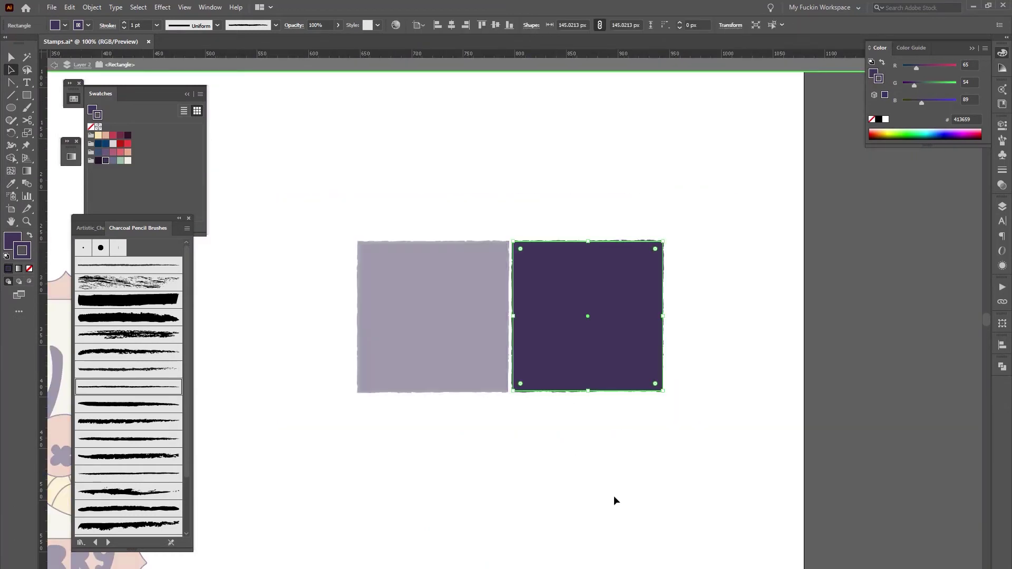
{"action": "left_click", "coordinate": [568, 403]}
{"action": "double_click", "coordinate": [567, 398]}
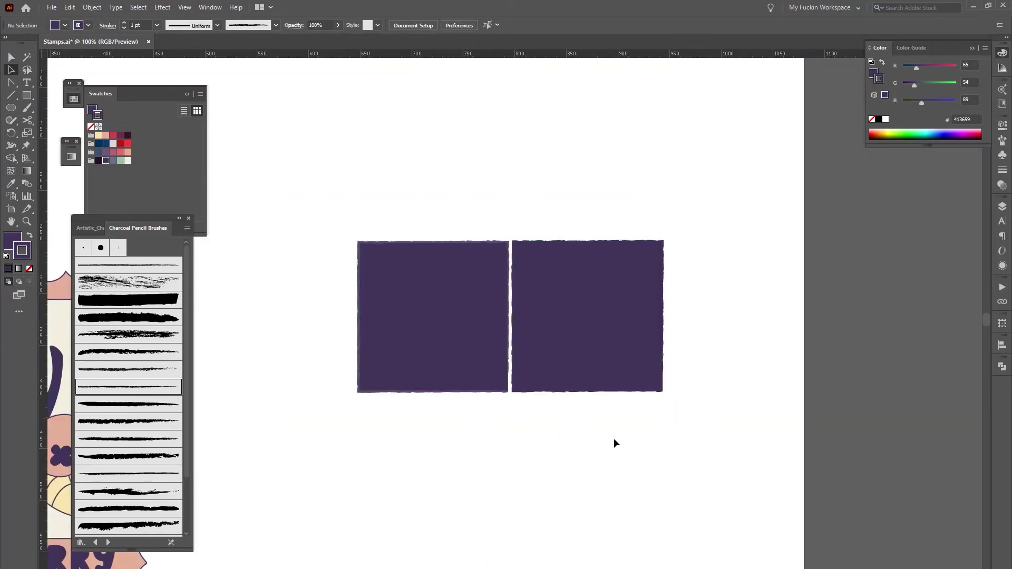
Move both squares together toward the upper part of the artboard to free the space beneath them
{"action": "left_click_drag", "start_coordinate": [556, 450], "coordinate": [382, 388]}
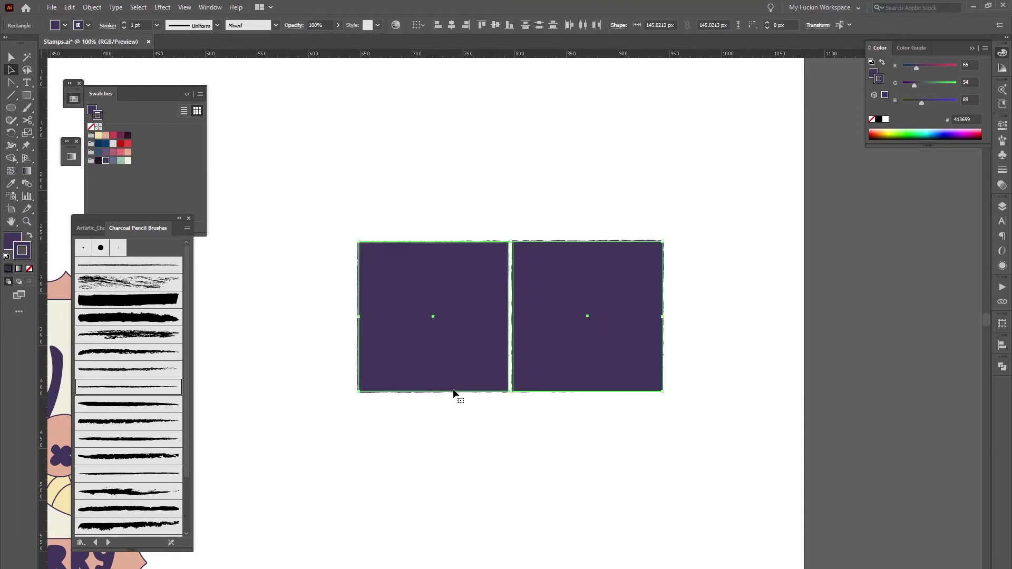
{"action": "left_click_drag", "start_coordinate": [444, 370], "coordinate": [407, 223]}
{"action": "left_click", "coordinate": [315, 360]}
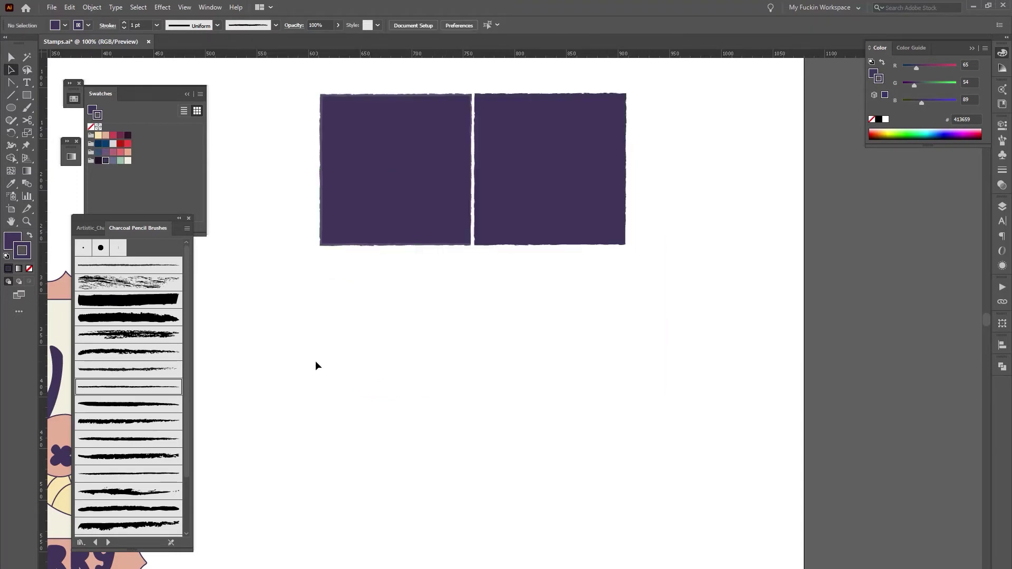
Place the artwork of the Charcoal - Pencil brush from the Artistic_ChalkCharcoalPencil library below the squares and select it
{"action": "left_click", "coordinate": [84, 227]}
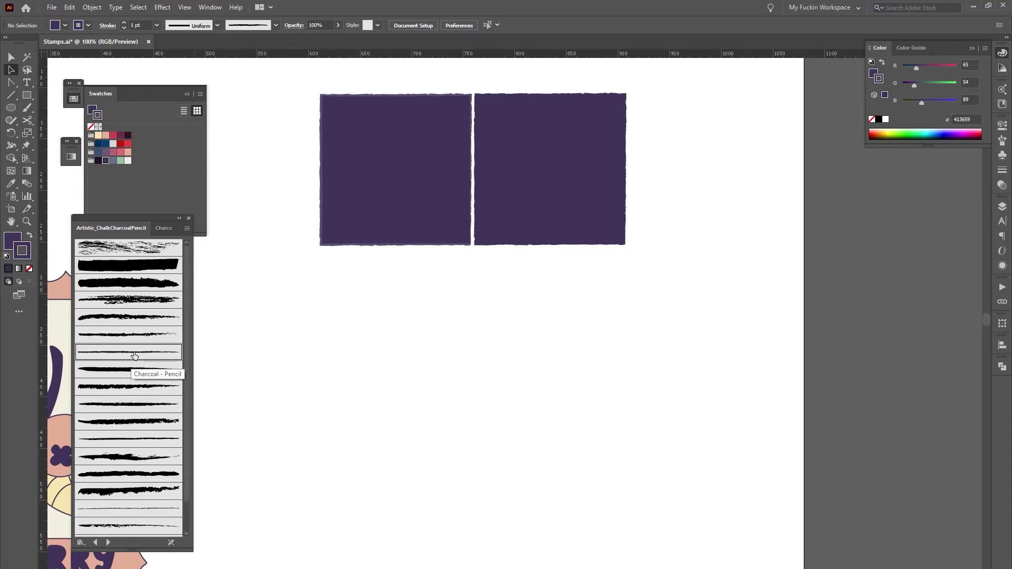
{"action": "left_click_drag", "start_coordinate": [352, 366], "coordinate": [446, 366]}
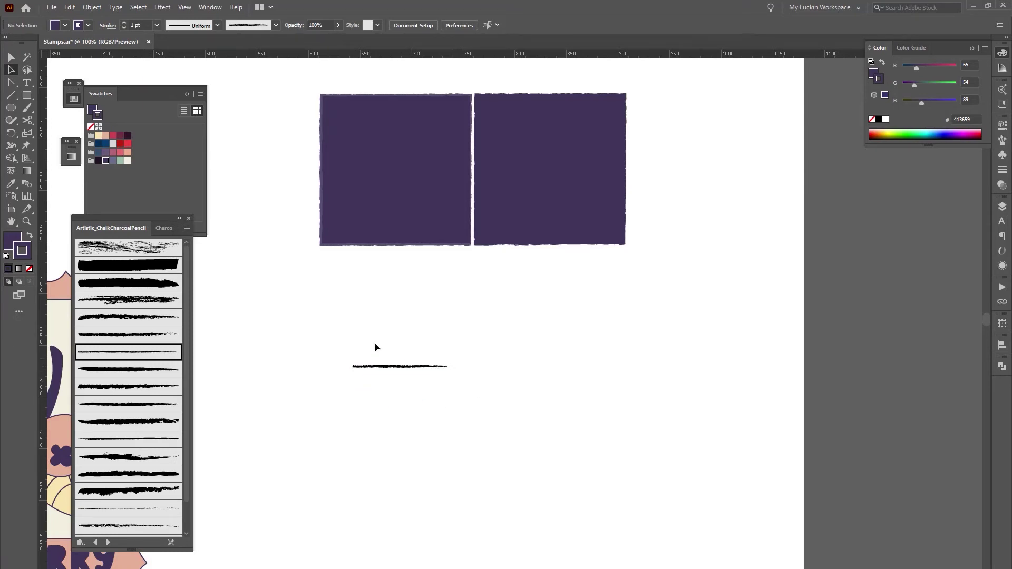
{"action": "left_click", "coordinate": [382, 367]}
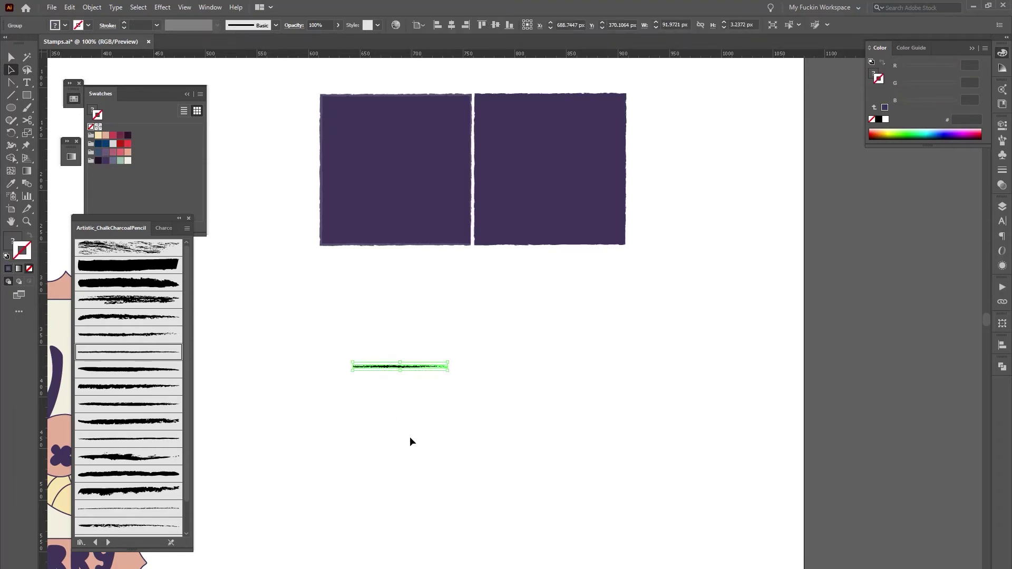
Isolate the inner group of the placed brush artwork and inspect its fill color in the Color Picker without changing it
{"action": "key", "text": "ctrl+equal"}
{"action": "key", "text": "ctrl+equal"}
{"action": "key", "text": "ctrl+equal"}
{"action": "key", "text": "ctrl+equal"}
{"action": "key", "text": "ctrl+equal"}
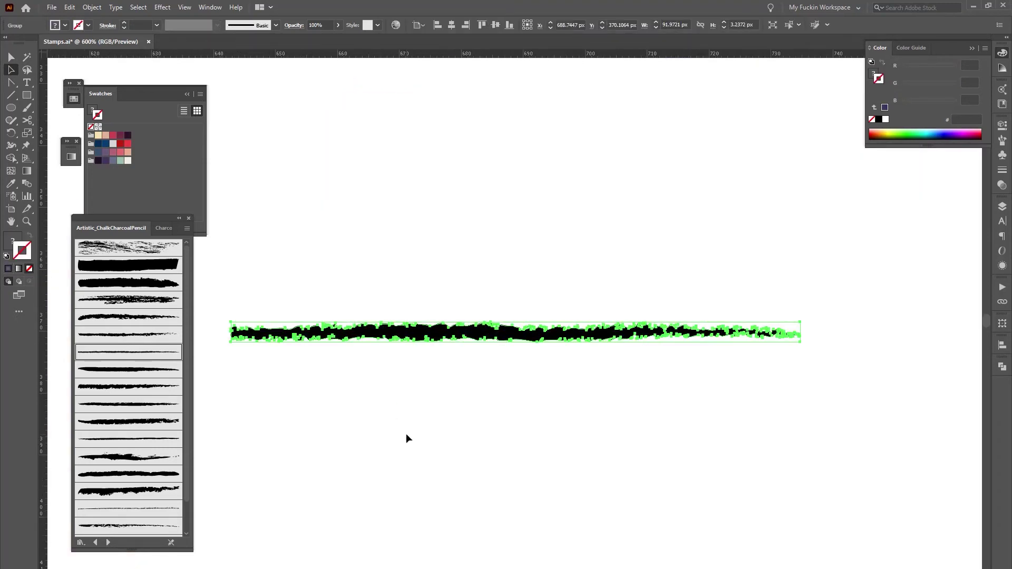
{"action": "double_click", "coordinate": [457, 331]}
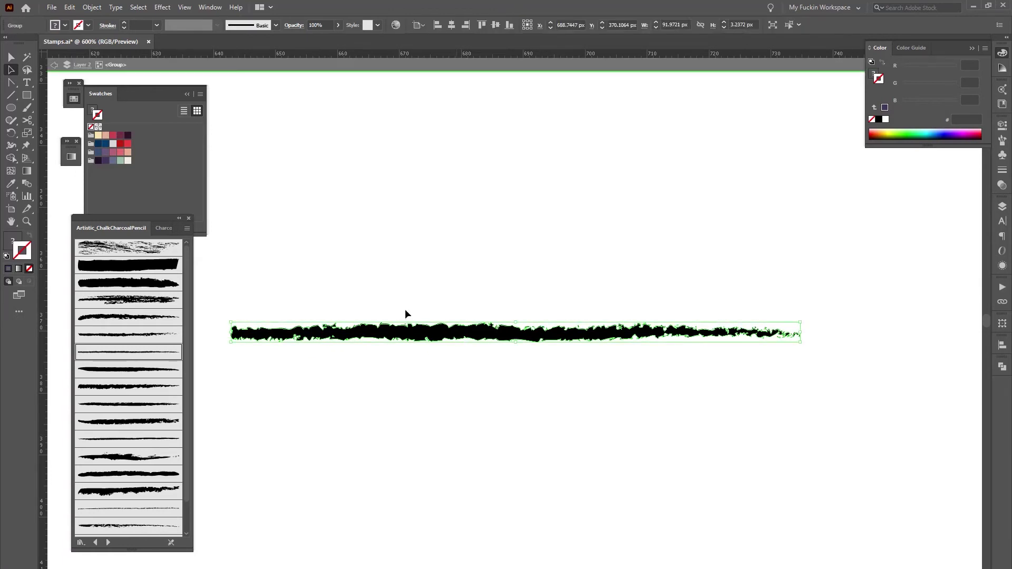
{"action": "double_click", "coordinate": [353, 338]}
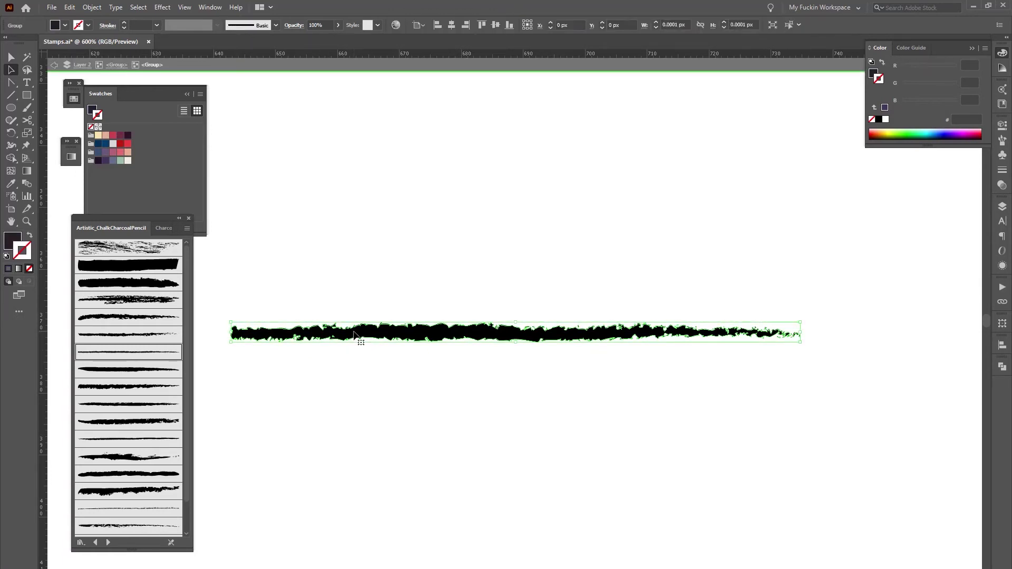
{"action": "double_click", "coordinate": [13, 242]}
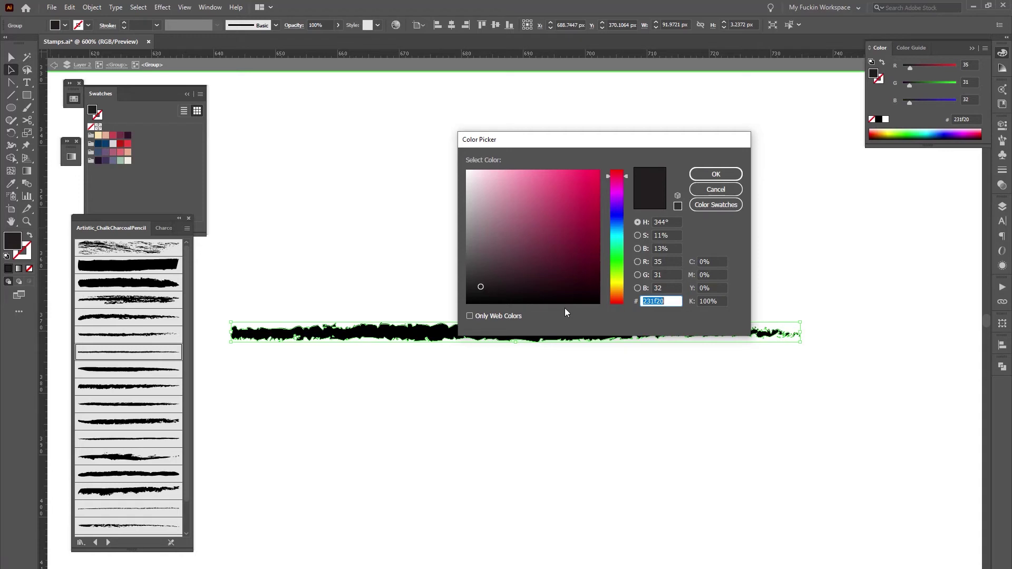
{"action": "left_click", "coordinate": [725, 193]}
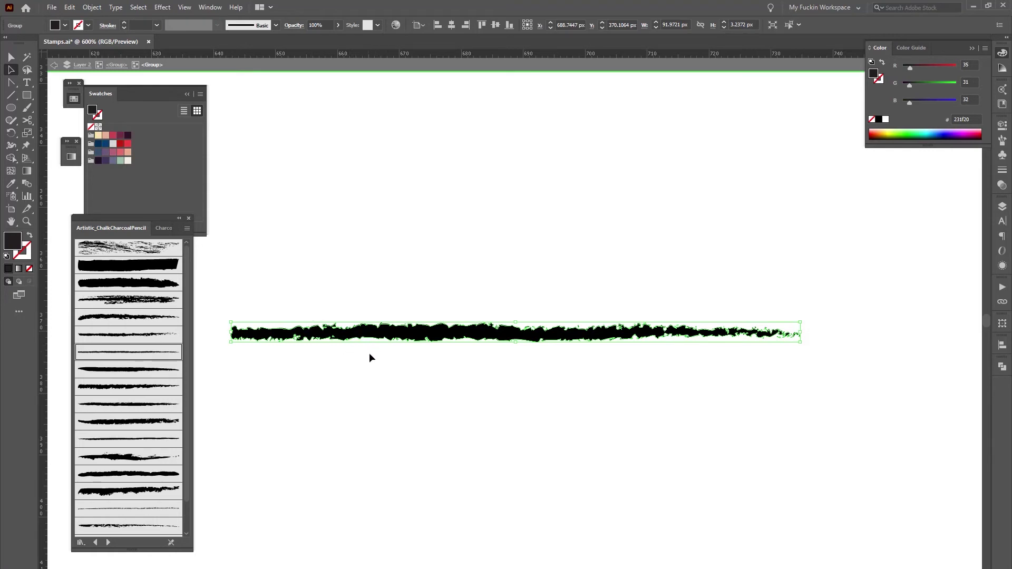
{"action": "left_click", "coordinate": [382, 286]}
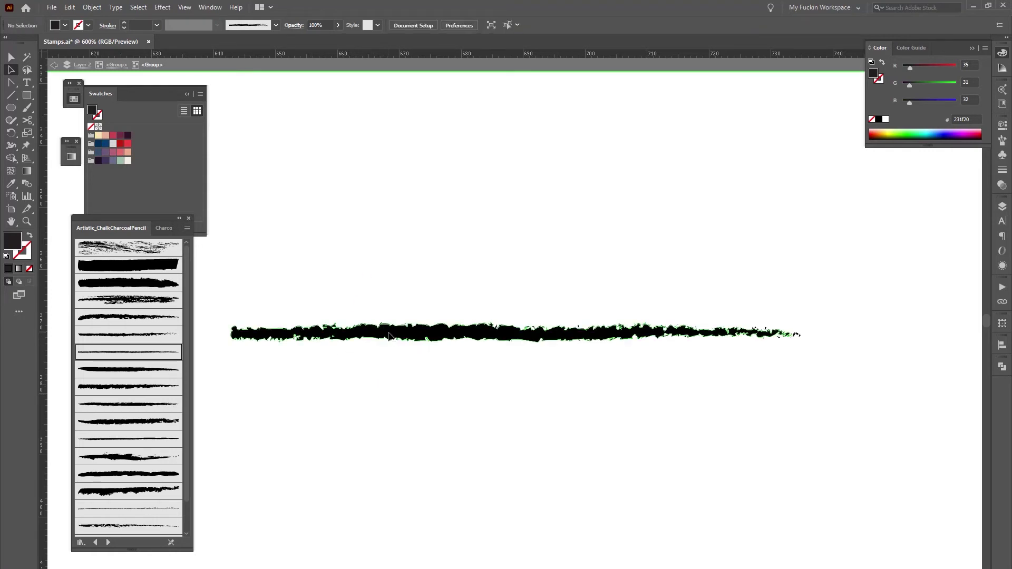
{"action": "left_click", "coordinate": [391, 335], "text": "ctrl"}
{"action": "mouse_move", "coordinate": [437, 341]}
{"action": "left_mouse_down"}
{"action": "mouse_move", "coordinate": [503, 331]}
{"action": "mouse_move", "coordinate": [558, 340]}
{"action": "left_mouse_up"}
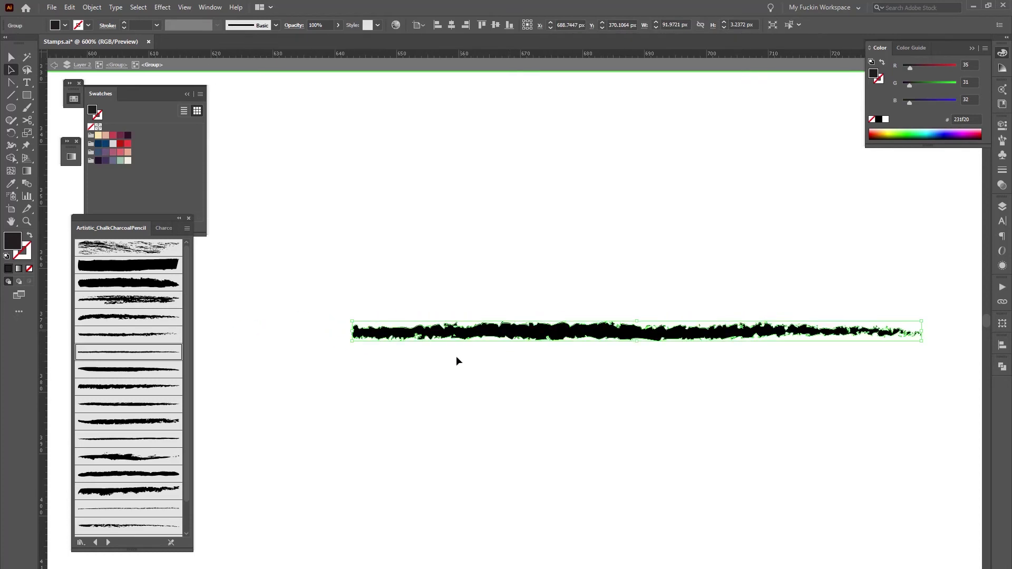
{"action": "left_click", "coordinate": [454, 362]}
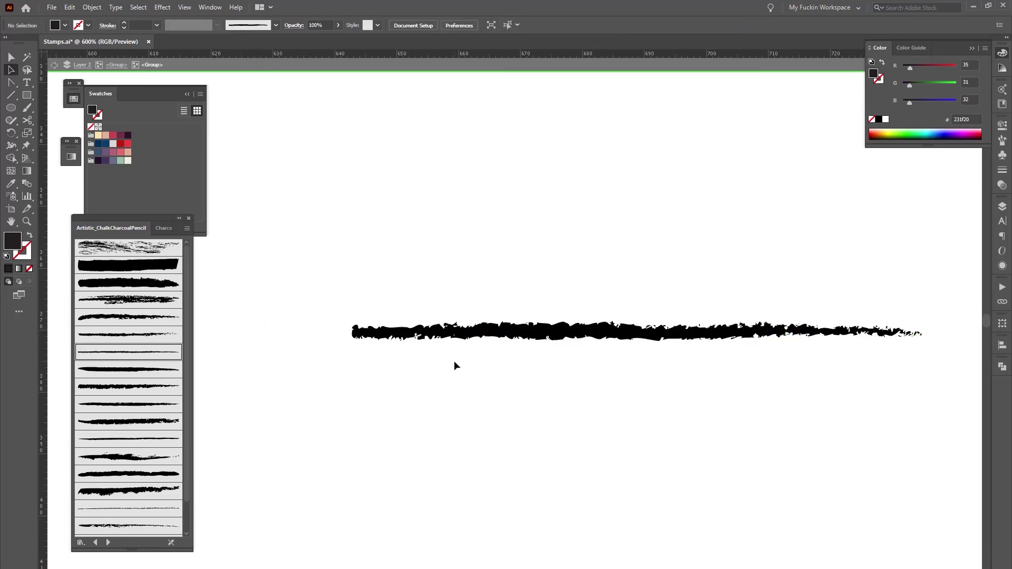
Select every path in the isolated brush artwork that shares the main charcoal shape's fill color
{"action": "key", "text": "v"}
{"action": "left_click", "coordinate": [532, 336]}
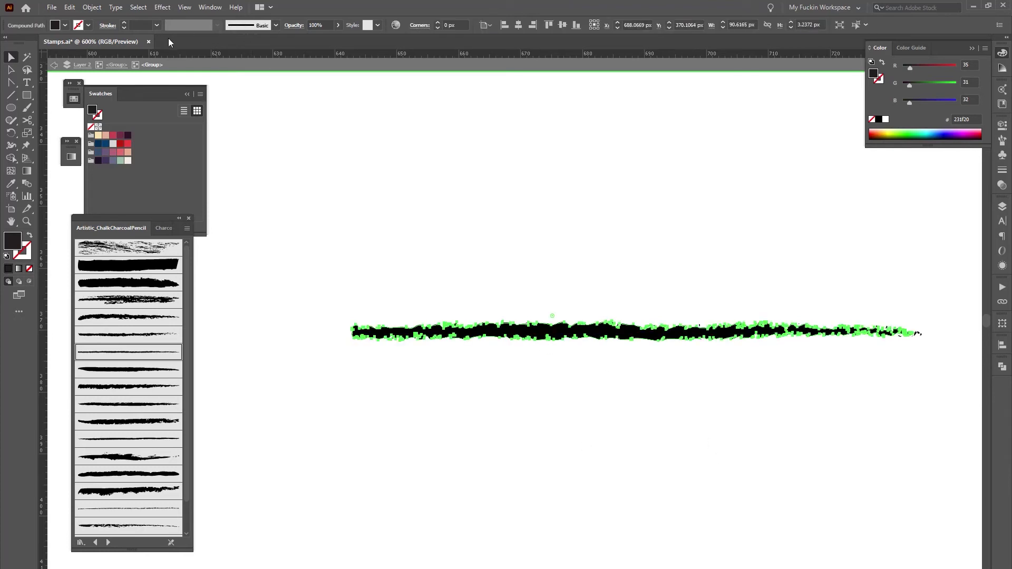
{"action": "left_click", "coordinate": [135, 7]}
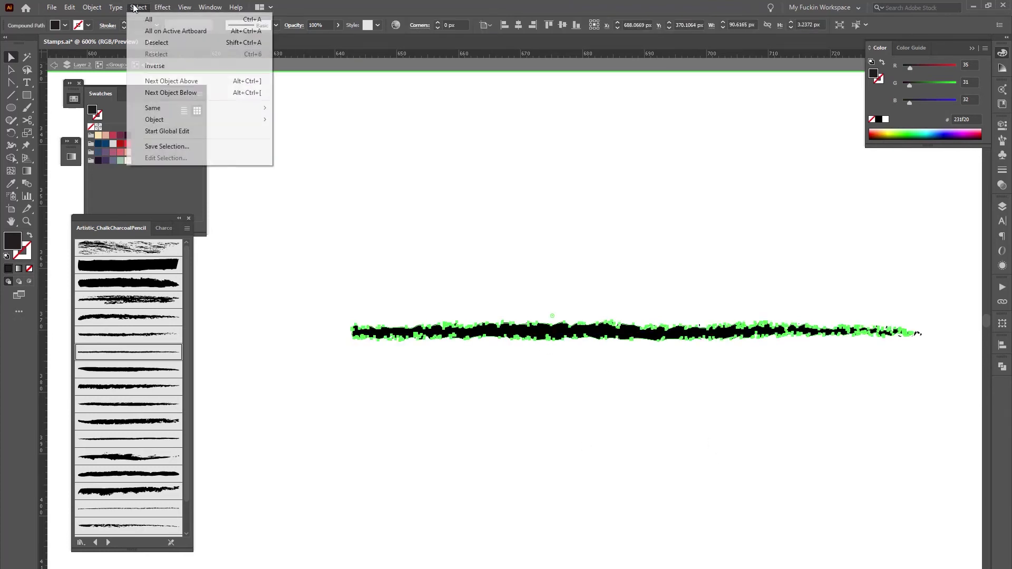
{"action": "mouse_move", "coordinate": [174, 109]}
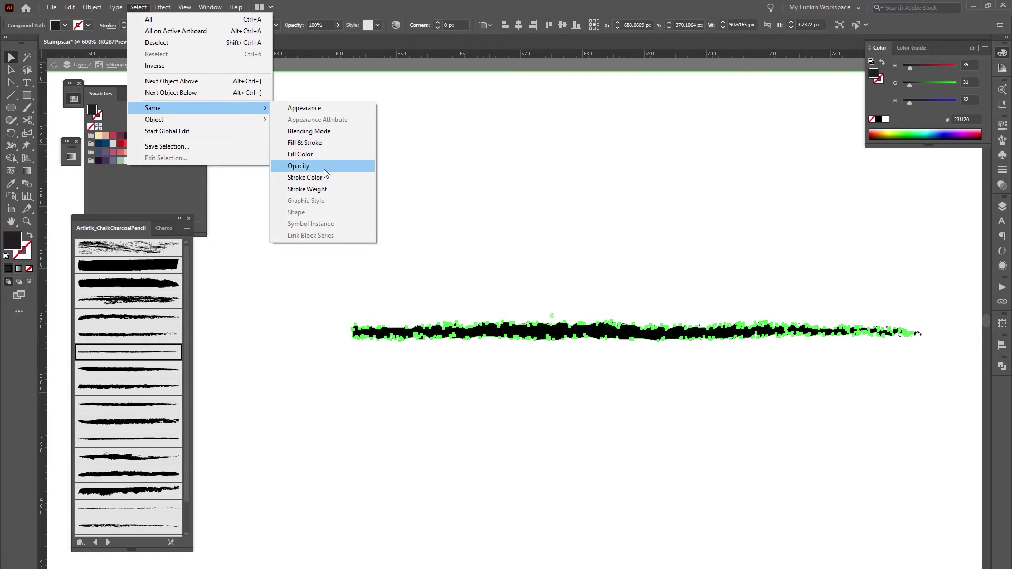
{"action": "left_click", "coordinate": [316, 154]}
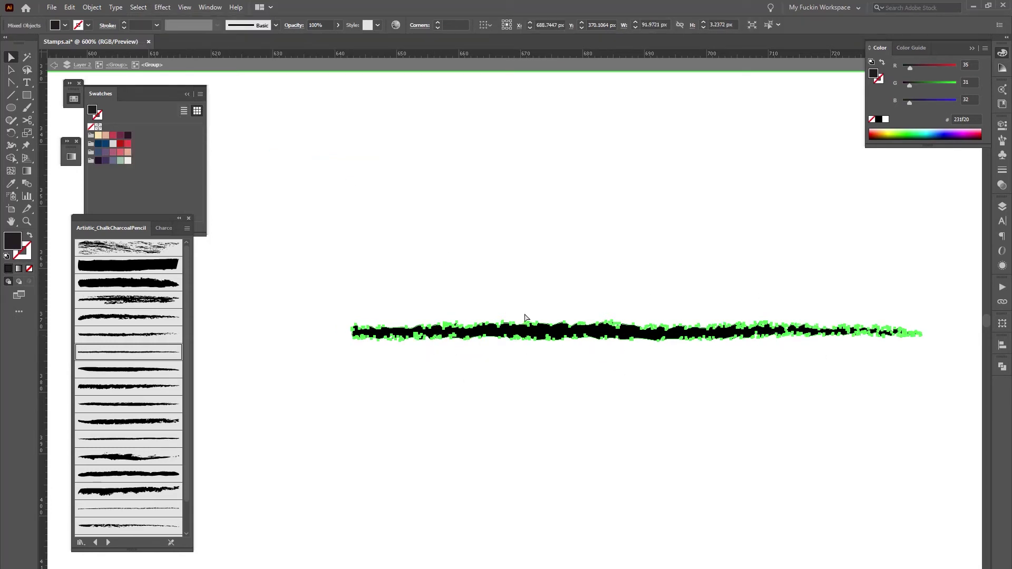
Set the fill of the selected brush artwork to pure black (000000) and leave isolation mode
{"action": "double_click", "coordinate": [14, 242]}
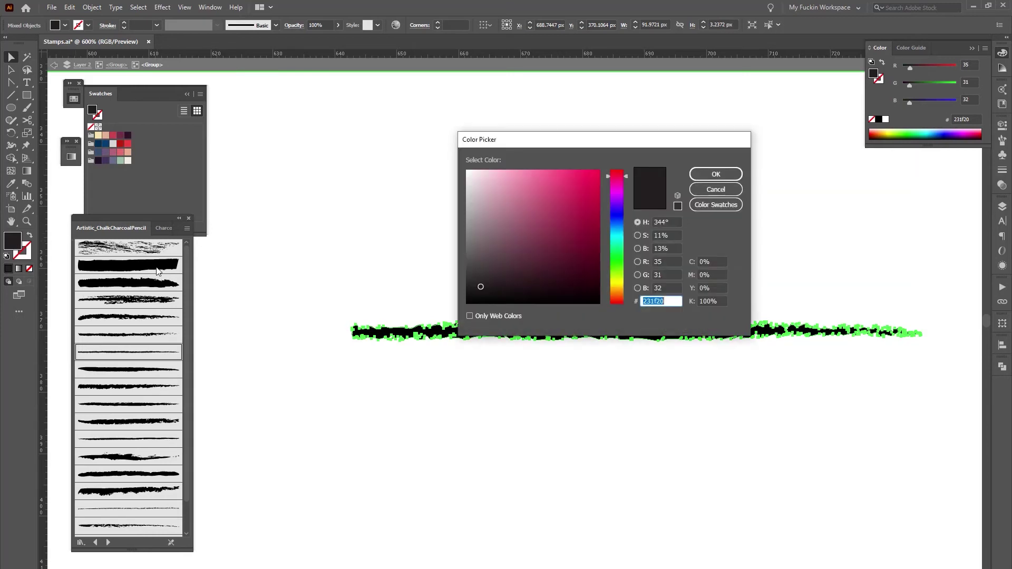
{"action": "left_click", "coordinate": [474, 302]}
{"action": "left_click_drag", "start_coordinate": [474, 302], "coordinate": [463, 319]}
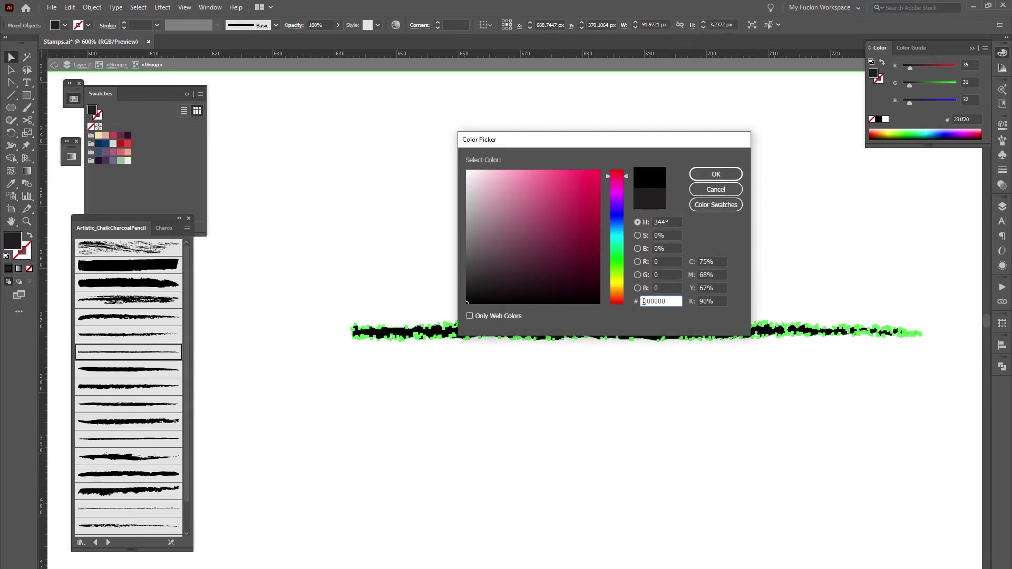
{"action": "left_click", "coordinate": [712, 173]}
{"action": "left_click", "coordinate": [480, 235]}
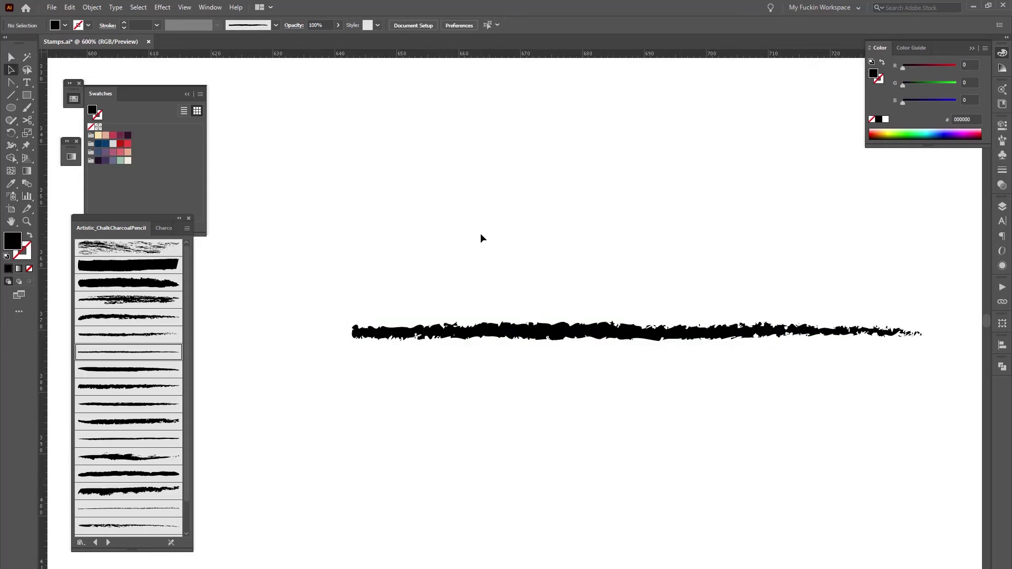
Add the black charcoal artwork to the document's brushes as a new Art Brush
{"action": "key", "text": "ctrl+minus"}
{"action": "key", "text": "ctrl+minus"}
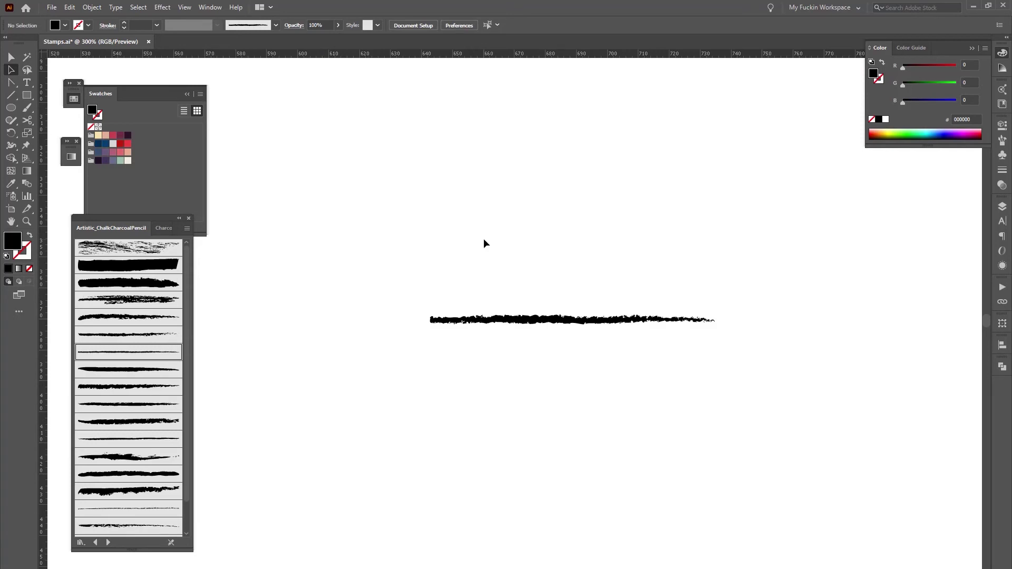
{"action": "key", "text": "ctrl+minus"}
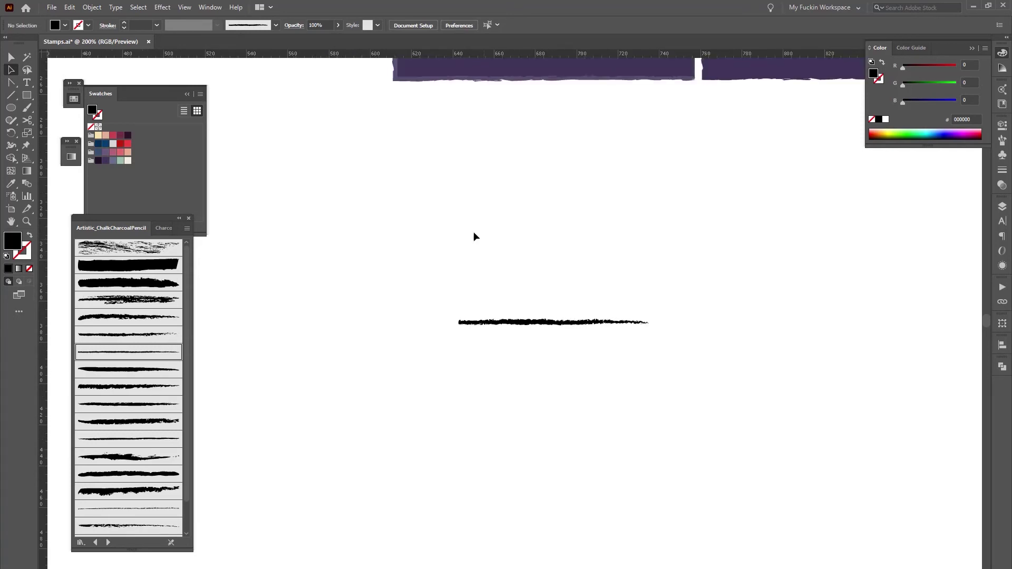
{"action": "left_click", "coordinate": [244, 26]}
{"action": "left_click_drag", "start_coordinate": [279, 109], "coordinate": [292, 269]}
{"action": "left_click", "coordinate": [569, 316]}
{"action": "left_click_drag", "start_coordinate": [517, 272], "coordinate": [630, 375]}
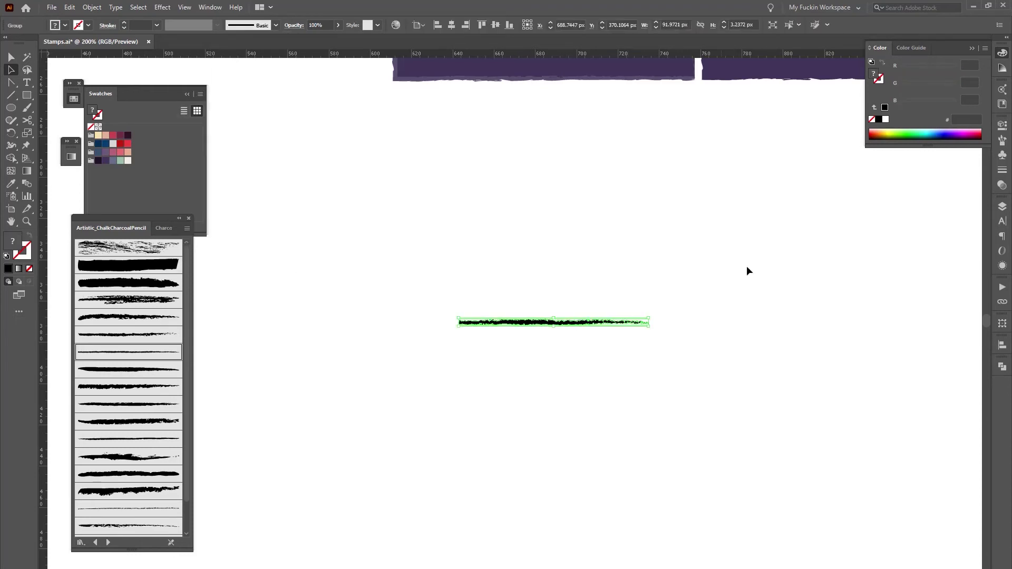
{"action": "left_click", "coordinate": [1002, 139]}
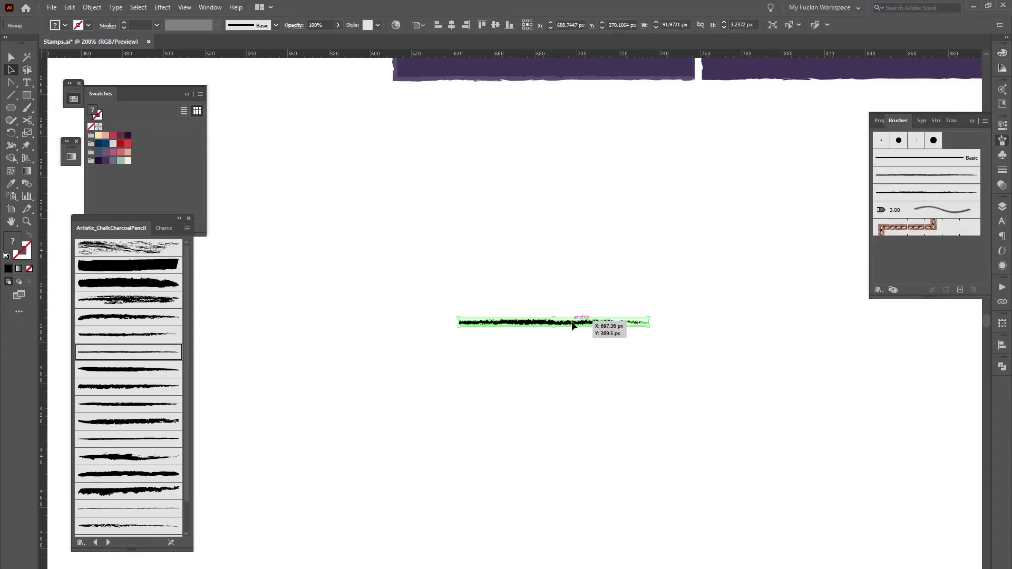
{"action": "left_click", "coordinate": [545, 258]}
{"action": "left_click_drag", "start_coordinate": [423, 258], "coordinate": [894, 501]}
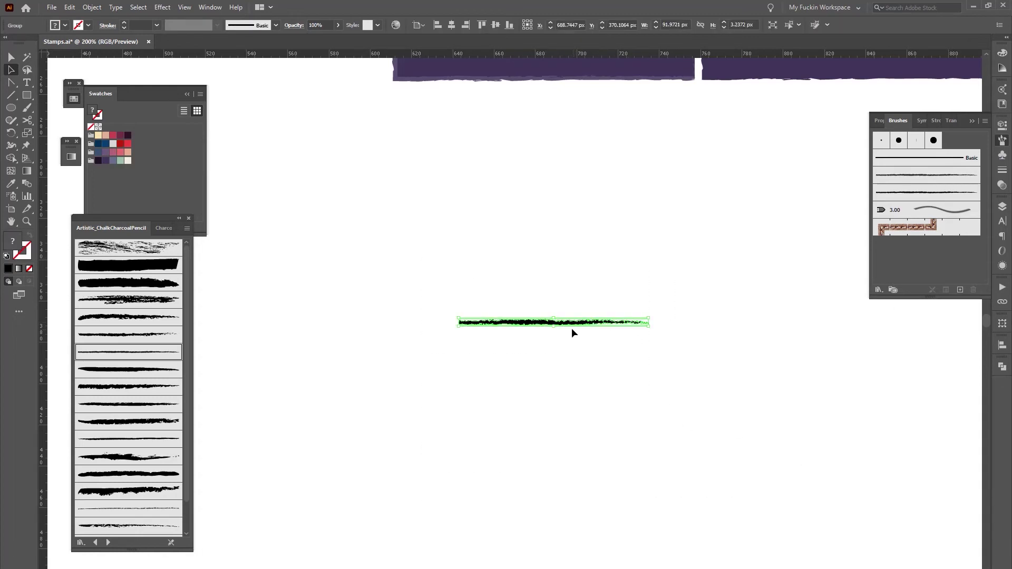
{"action": "mouse_move", "coordinate": [572, 329]}
{"action": "left_mouse_down"}
{"action": "mouse_move", "coordinate": [971, 255]}
{"action": "mouse_move", "coordinate": [964, 249]}
{"action": "left_mouse_up"}
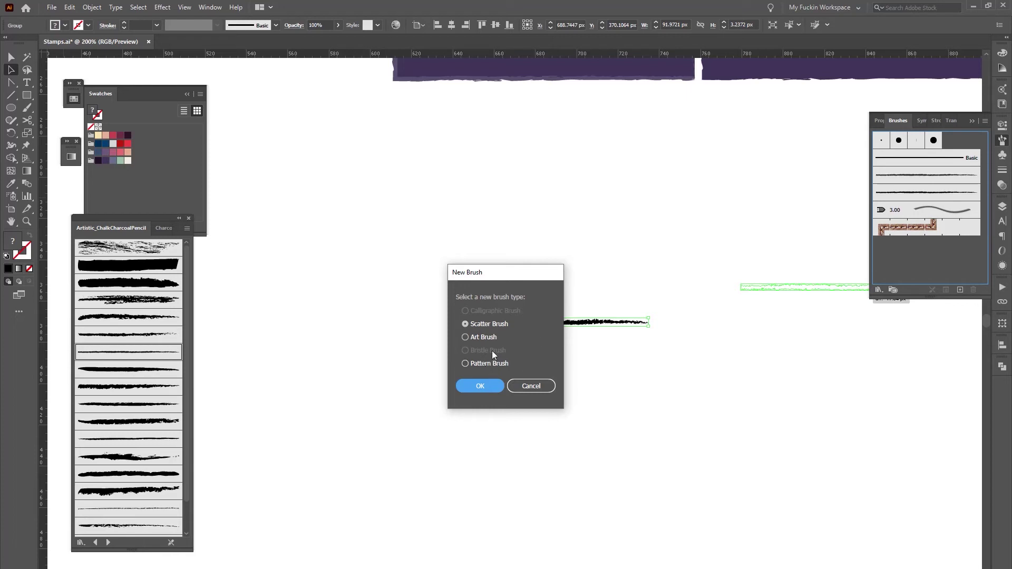
{"action": "left_click", "coordinate": [485, 337]}
{"action": "left_click", "coordinate": [477, 386]}
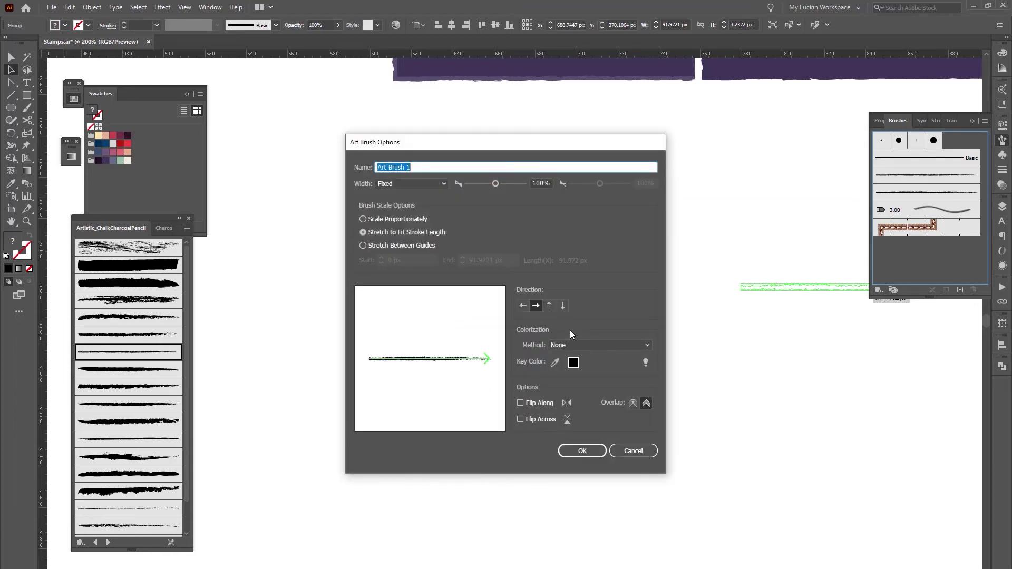
Set the new art brush's colorization method to Tints and save it as Art Brush 1
{"action": "left_click", "coordinate": [589, 345]}
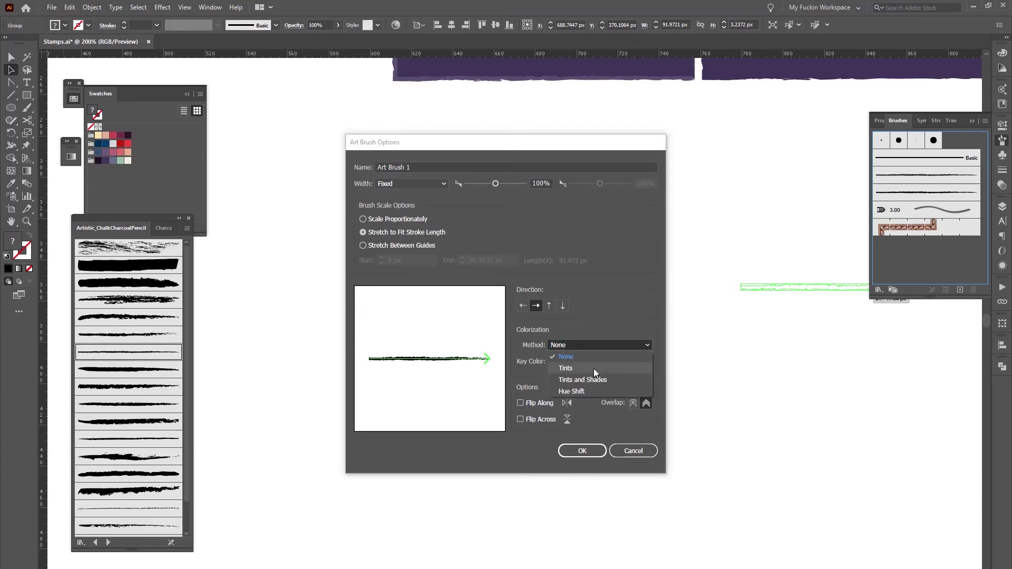
{"action": "left_click", "coordinate": [593, 369]}
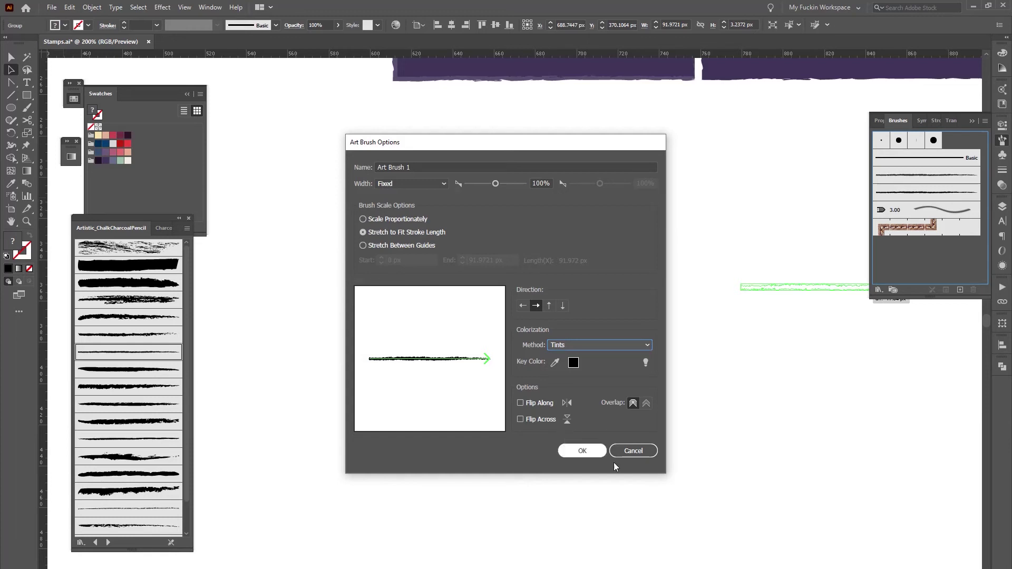
{"action": "left_click", "coordinate": [577, 451]}
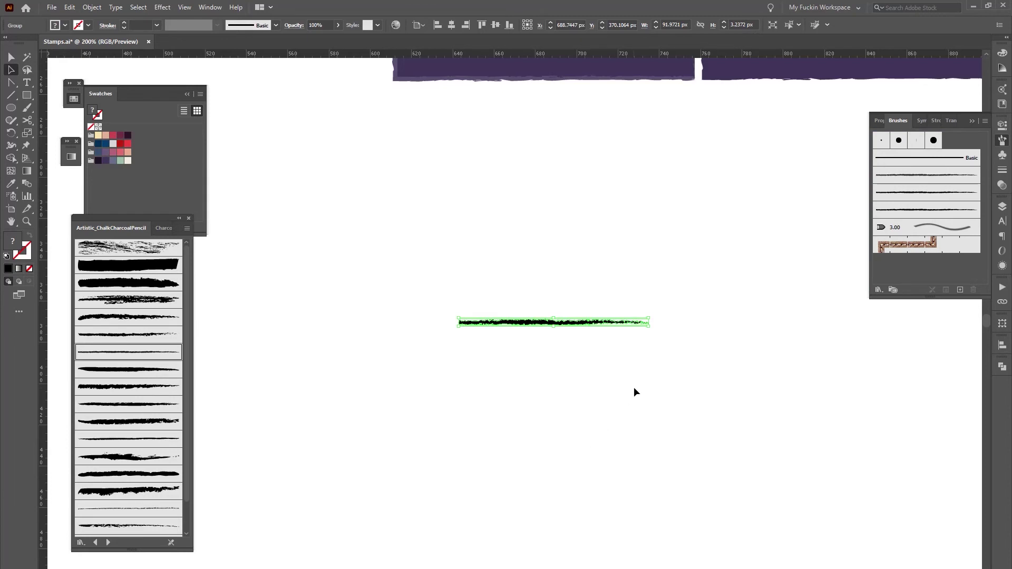
Apply the new Art Brush 1 to the outline of the left purple square
{"action": "scroll", "coordinate": [633, 387], "scroll_direction": "up", "scroll_amount": 5}
{"action": "left_click", "coordinate": [676, 280]}
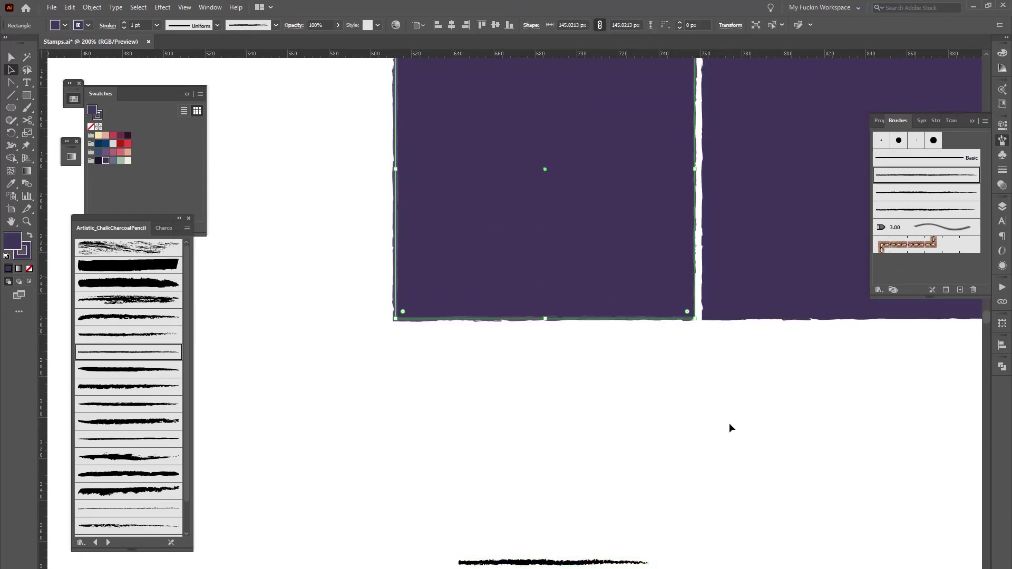
{"action": "key", "text": "ctrl+plus"}
{"action": "left_click_drag", "start_coordinate": [819, 469], "coordinate": [716, 250]}
{"action": "left_click", "coordinate": [731, 487]}
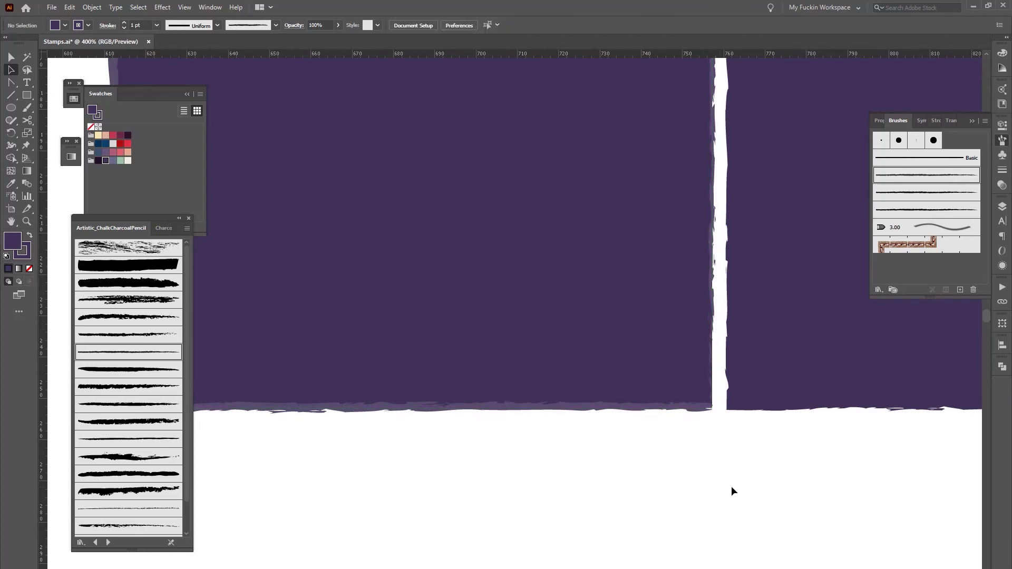
{"action": "left_click", "coordinate": [639, 332]}
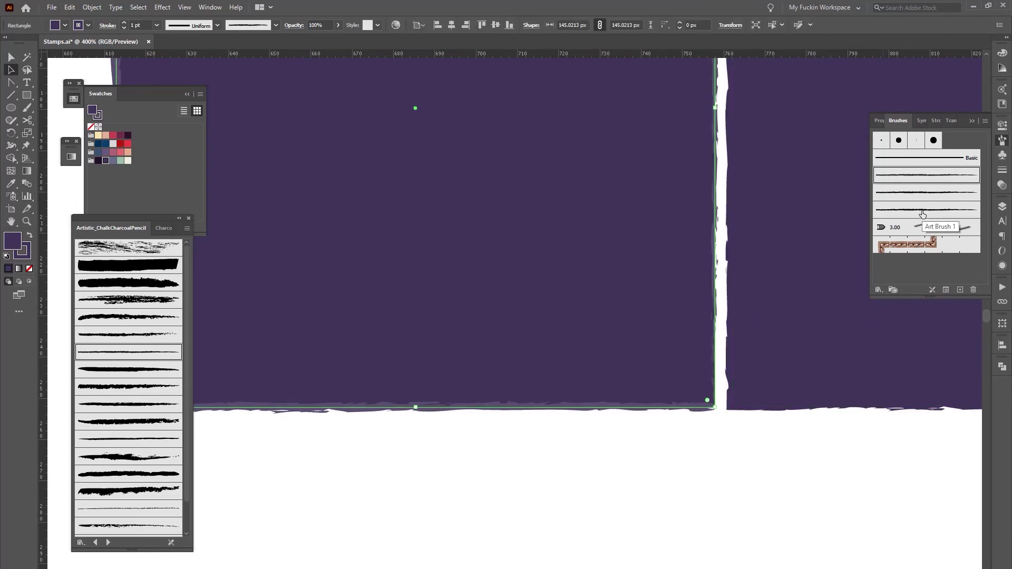
{"action": "left_click", "coordinate": [922, 193]}
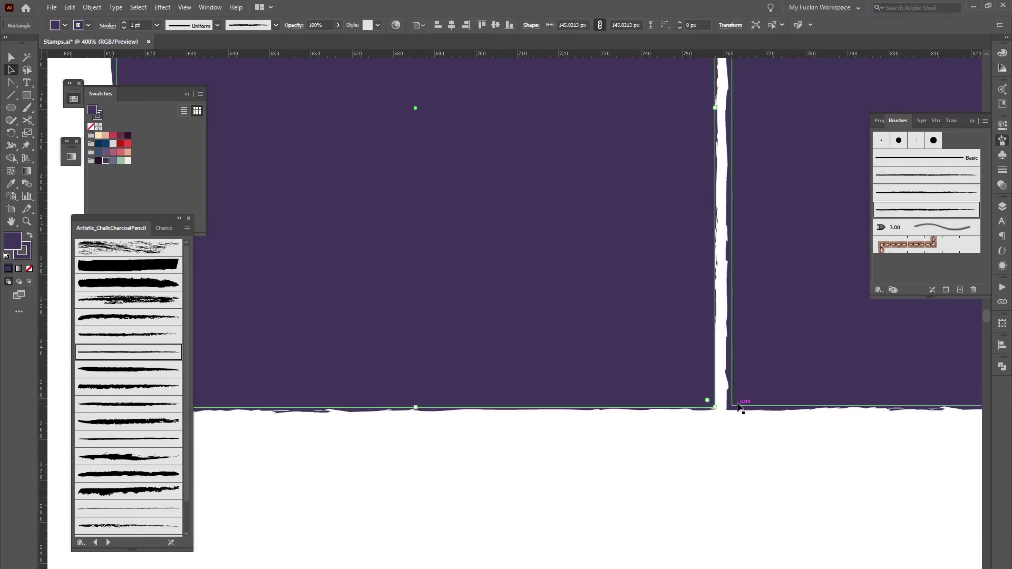
{"action": "left_click", "coordinate": [738, 438]}
Examine the left square's lower edge up close to compare the brushed outline's color with the fill
{"action": "left_click_drag", "start_coordinate": [322, 350], "coordinate": [512, 321]}
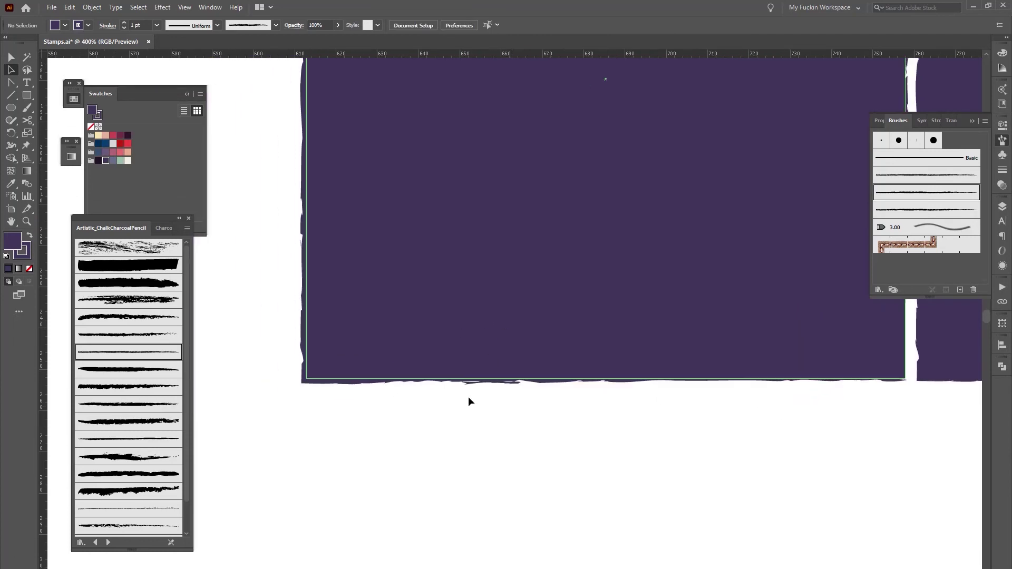
{"action": "key", "text": "ctrl+plus"}
{"action": "key", "text": "ctrl+plus"}
{"action": "key", "text": "ctrl+plus"}
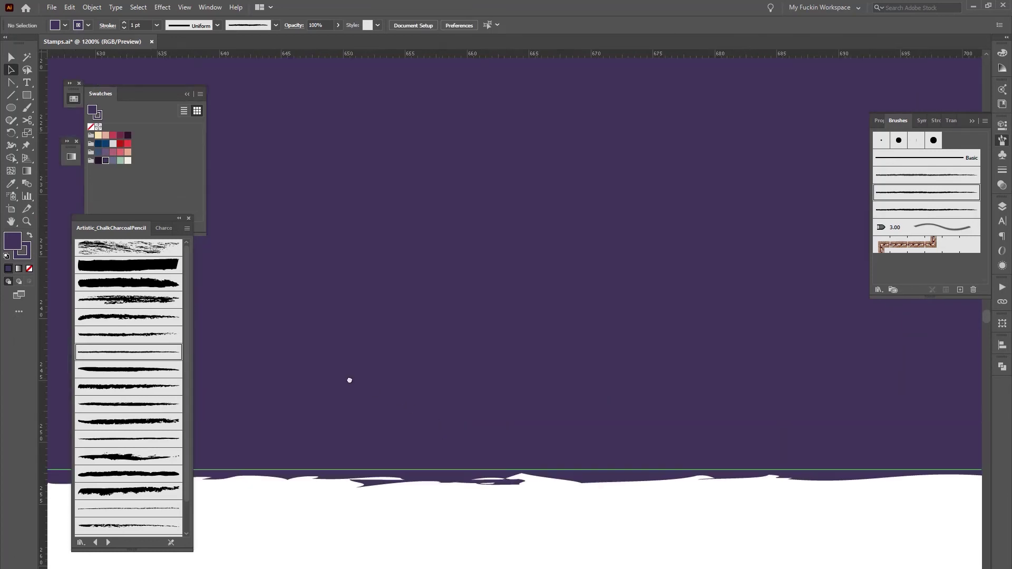
{"action": "left_click_drag", "start_coordinate": [261, 496], "coordinate": [544, 468]}
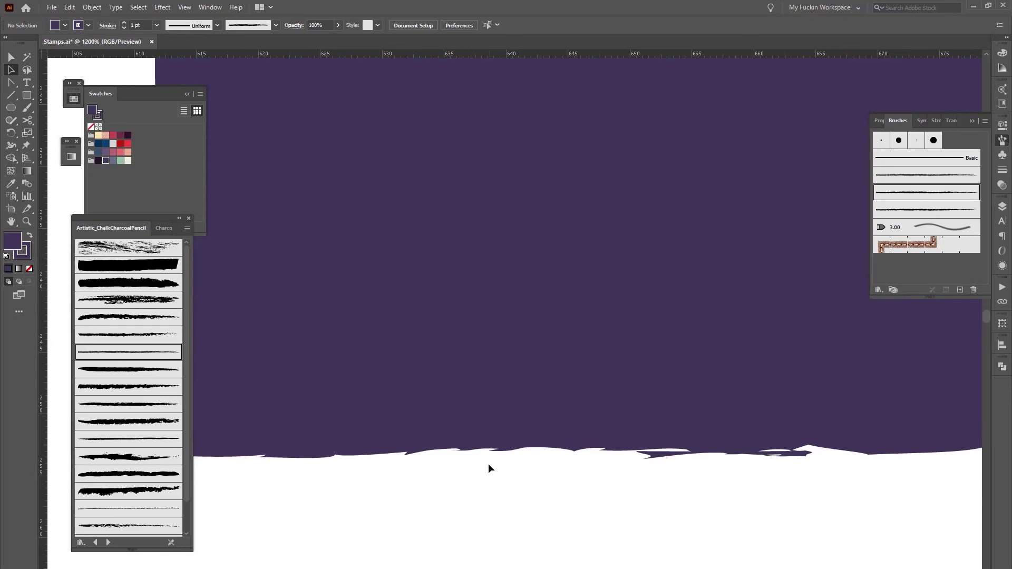
{"action": "key", "text": "ctrl+1"}
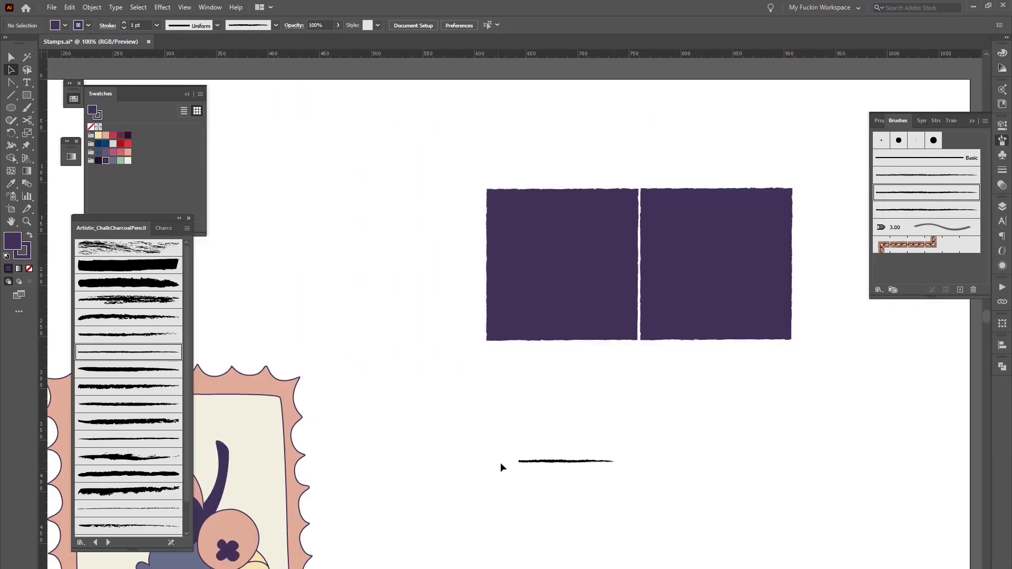
Delete the black brush artwork and both purple test squares from the artboard
{"action": "left_click_drag", "start_coordinate": [657, 395], "coordinate": [504, 416]}
{"action": "left_click_drag", "start_coordinate": [426, 430], "coordinate": [484, 490]}
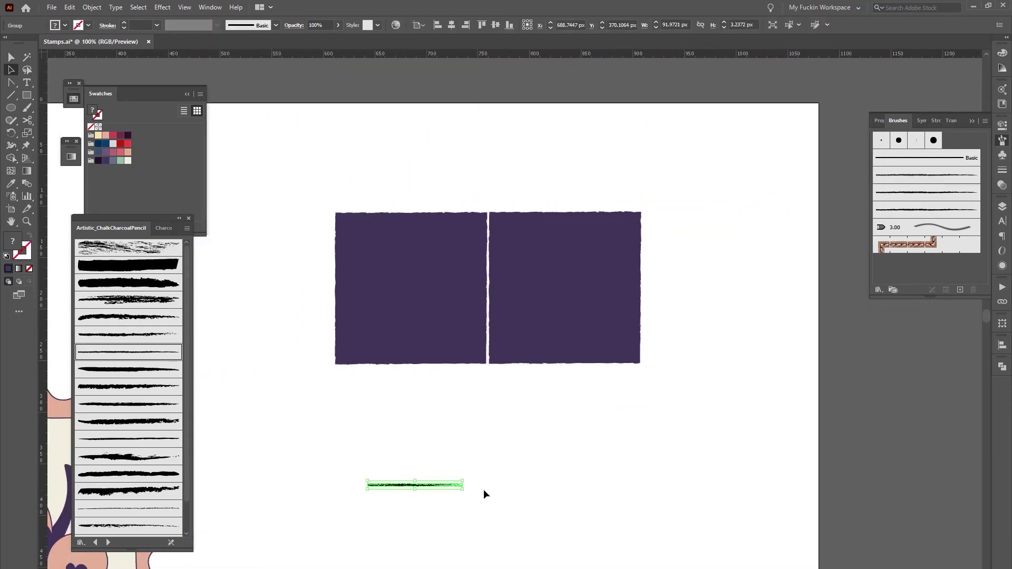
{"action": "key", "text": "Delete"}
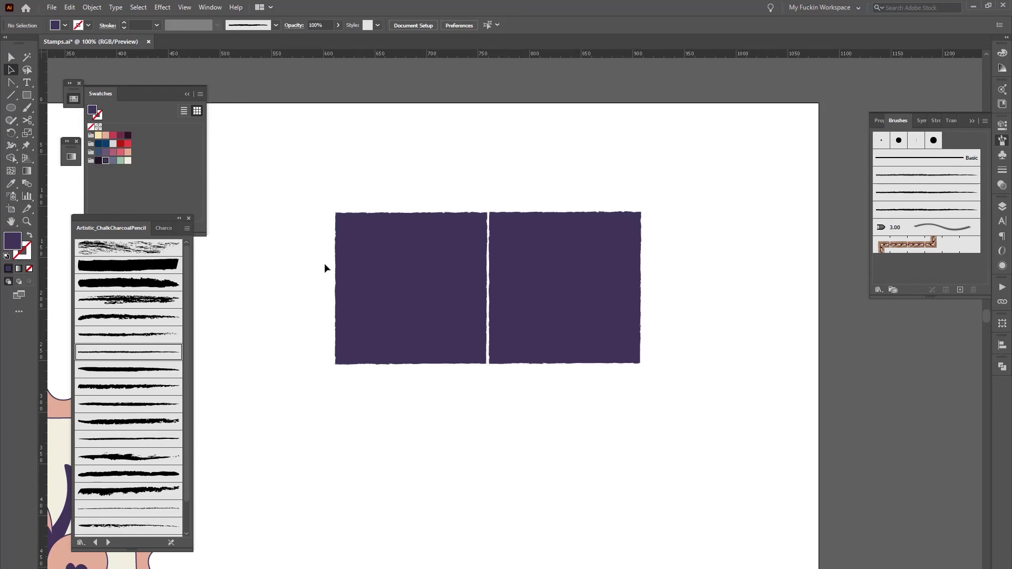
{"action": "left_click_drag", "start_coordinate": [376, 160], "coordinate": [580, 317]}
{"action": "key", "text": "Delete"}
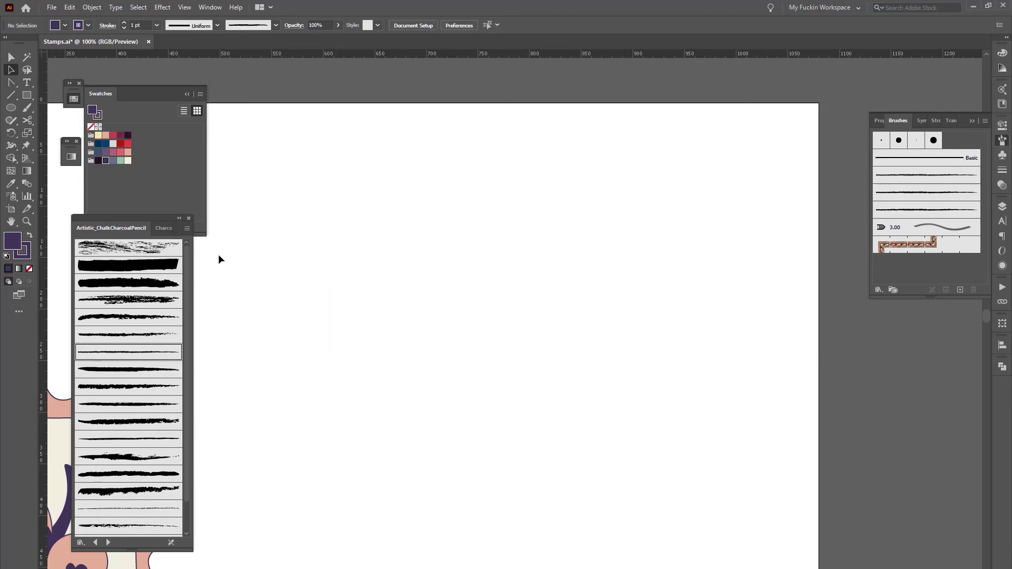
Apply the thin charcoal brush from the Charcoal Pencil Brushes library to all strokes of the whole blueberry stamp
{"action": "left_click", "coordinate": [163, 229]}
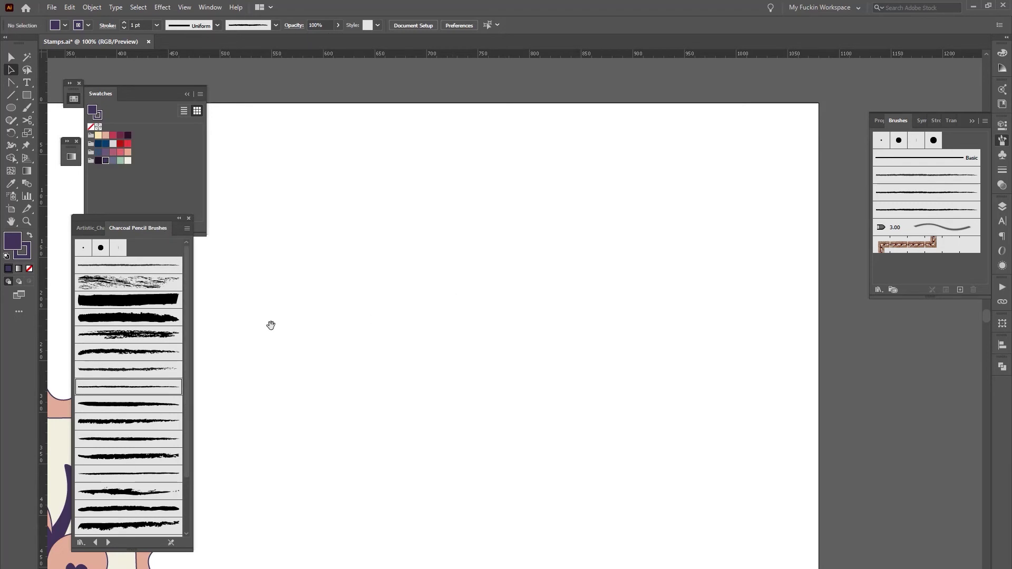
{"action": "left_click_drag", "start_coordinate": [271, 325], "coordinate": [643, 282]}
{"action": "scroll", "coordinate": [568, 337], "scroll_direction": "down", "scroll_amount": 3}
{"action": "scroll", "coordinate": [568, 330], "scroll_direction": "down", "scroll_amount": 2}
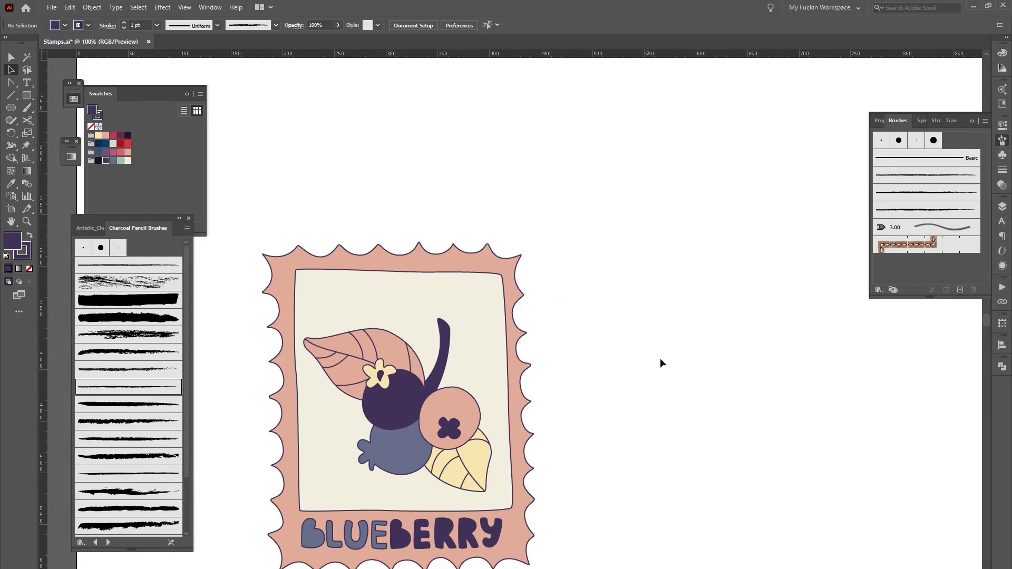
{"action": "scroll", "coordinate": [685, 326], "scroll_direction": "down", "scroll_amount": 5}
{"action": "scroll", "coordinate": [685, 327], "scroll_direction": "left", "scroll_amount": 3}
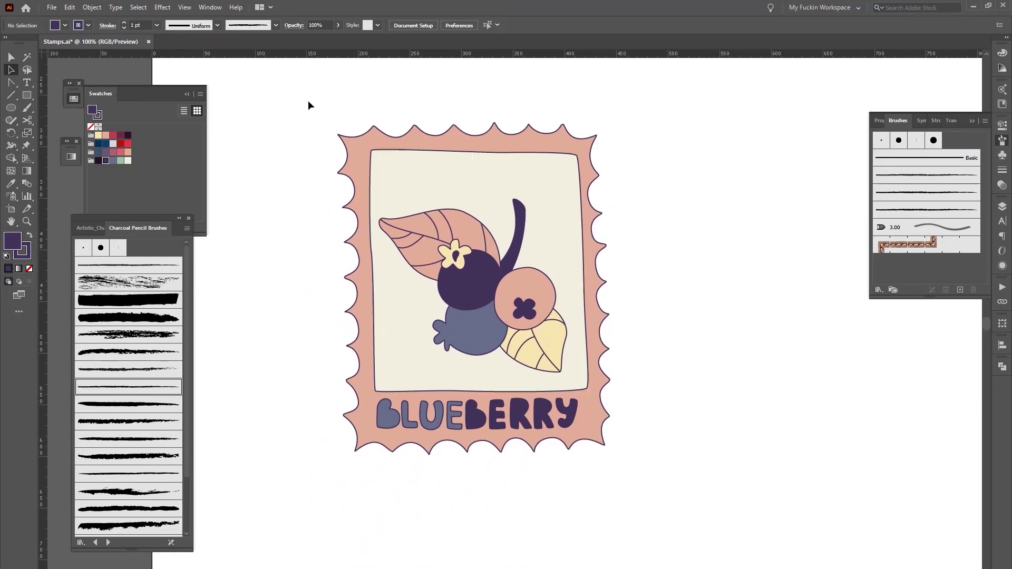
{"action": "left_click_drag", "start_coordinate": [305, 87], "coordinate": [734, 505]}
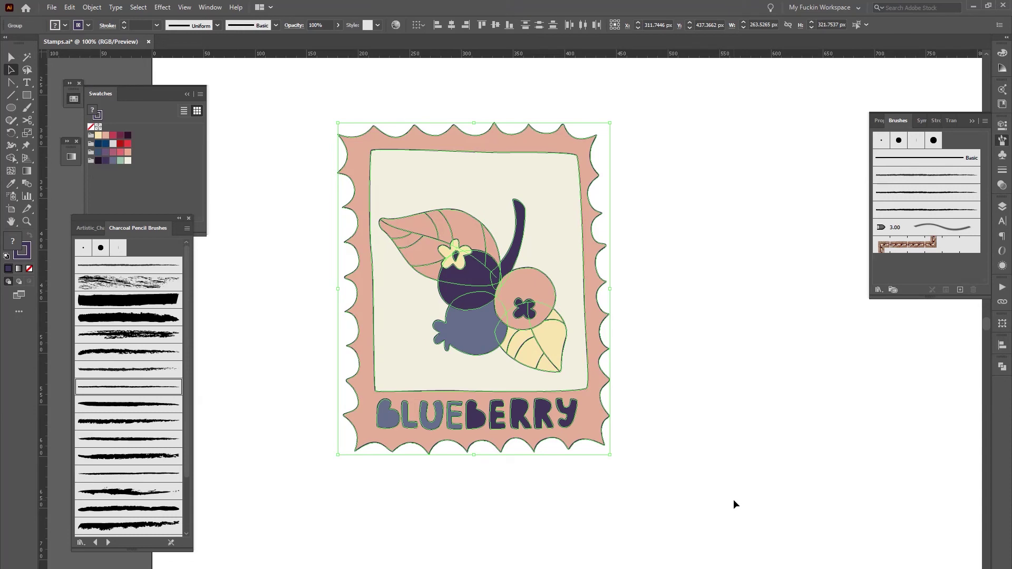
{"action": "left_click", "coordinate": [169, 389]}
{"action": "left_click", "coordinate": [639, 523]}
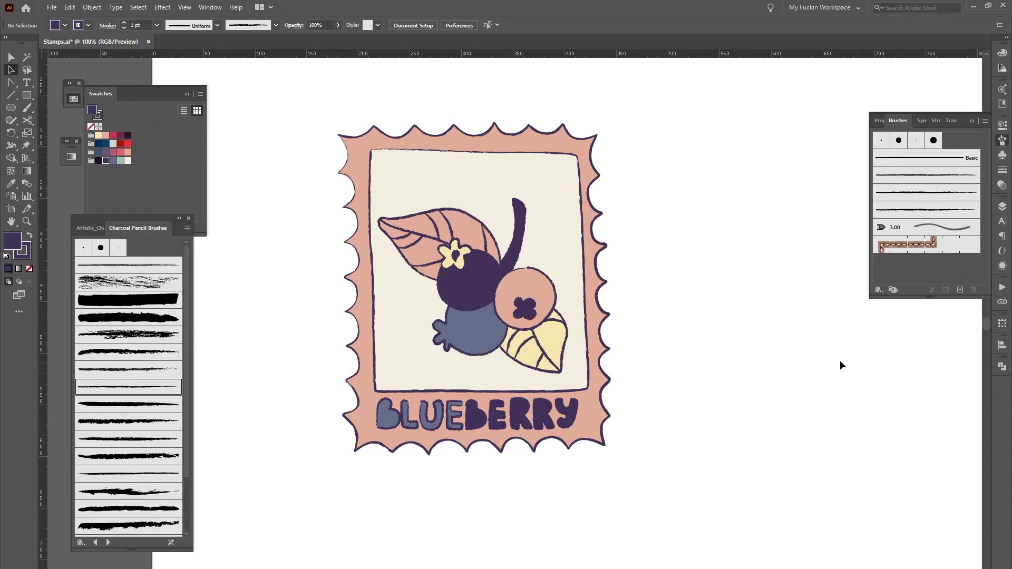
Recolor the stroke of the stamp's scalloped outer frame with the peach swatch that matches its fill
{"action": "key", "text": "v"}
{"action": "left_click", "coordinate": [585, 425]}
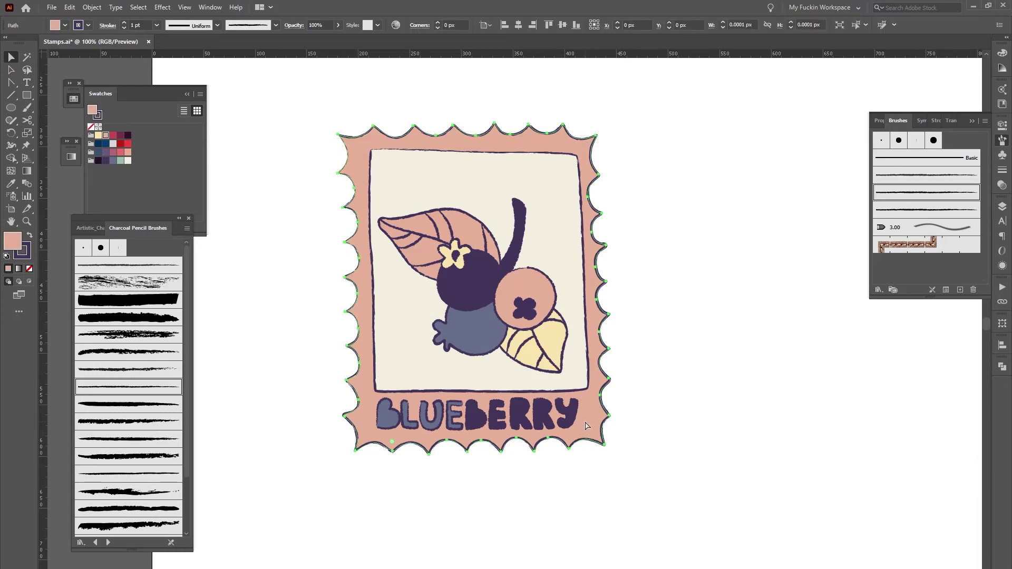
{"action": "left_click", "coordinate": [27, 254]}
{"action": "left_click", "coordinate": [105, 135]}
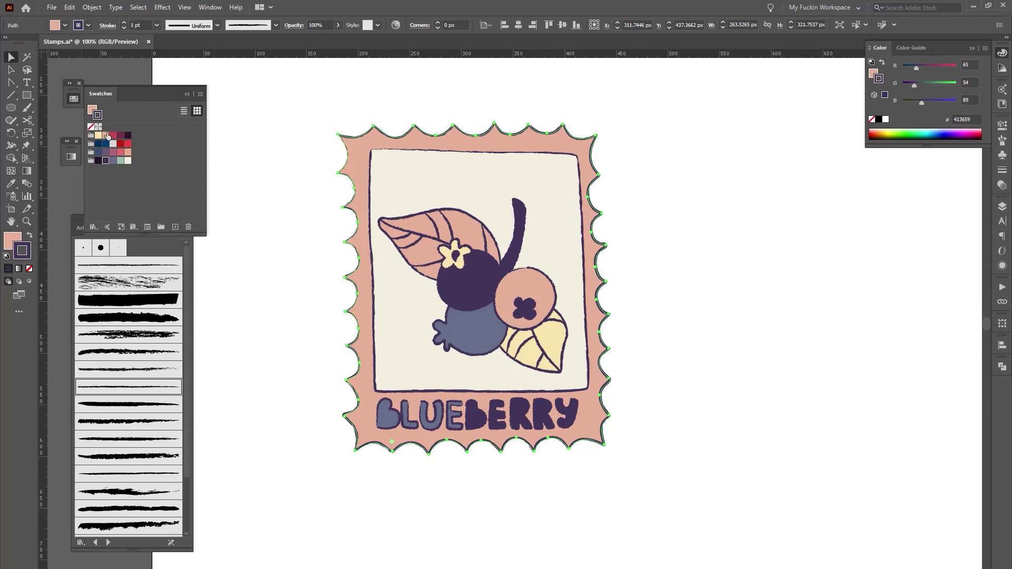
Set the stroke weight of the cream inner panel's outline to 0.5 pt
{"action": "left_click", "coordinate": [281, 292]}
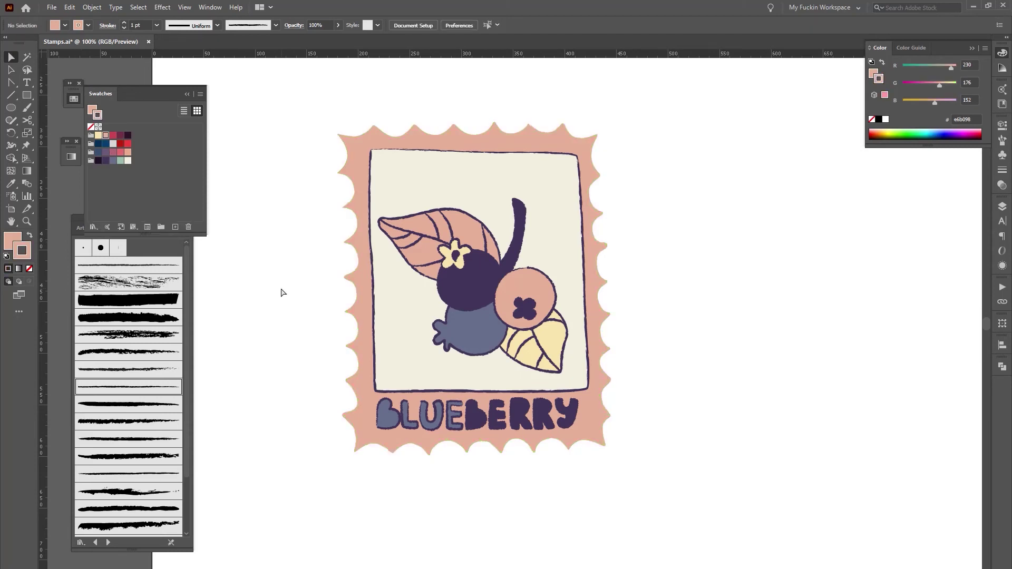
{"action": "left_click", "coordinate": [375, 328]}
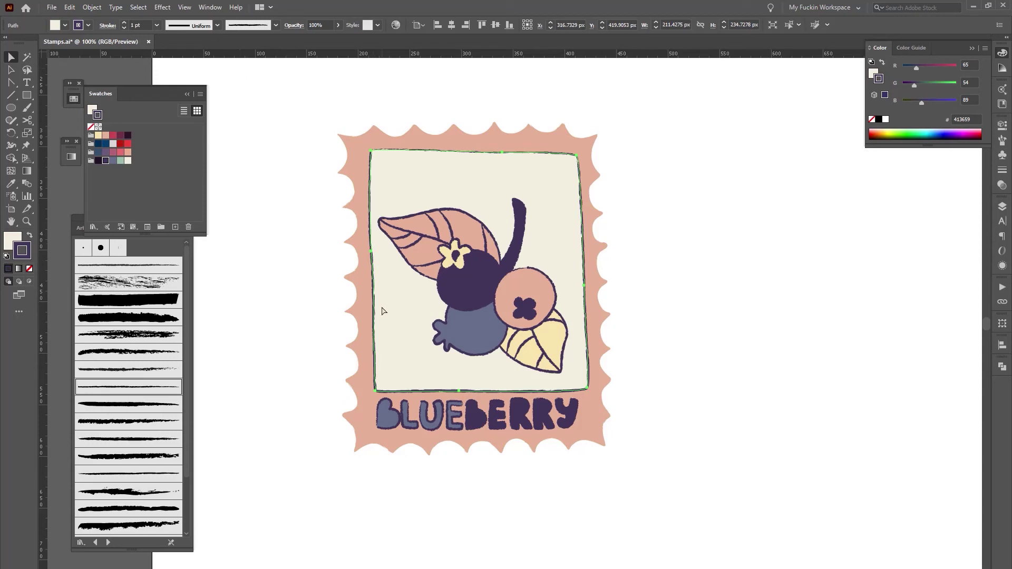
{"action": "left_click", "coordinate": [125, 27]}
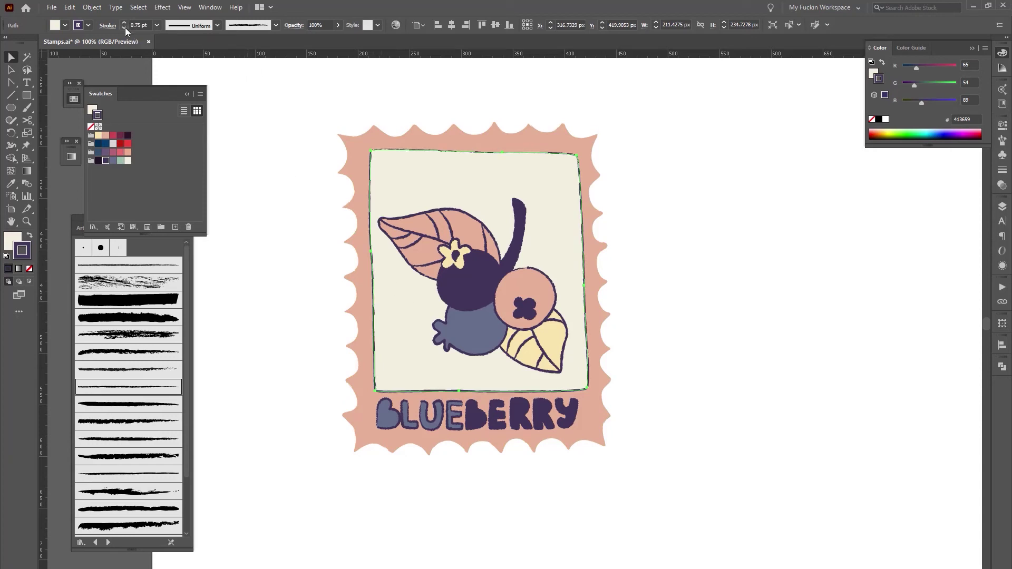
{"action": "left_click", "coordinate": [125, 27]}
{"action": "left_click", "coordinate": [309, 140]}
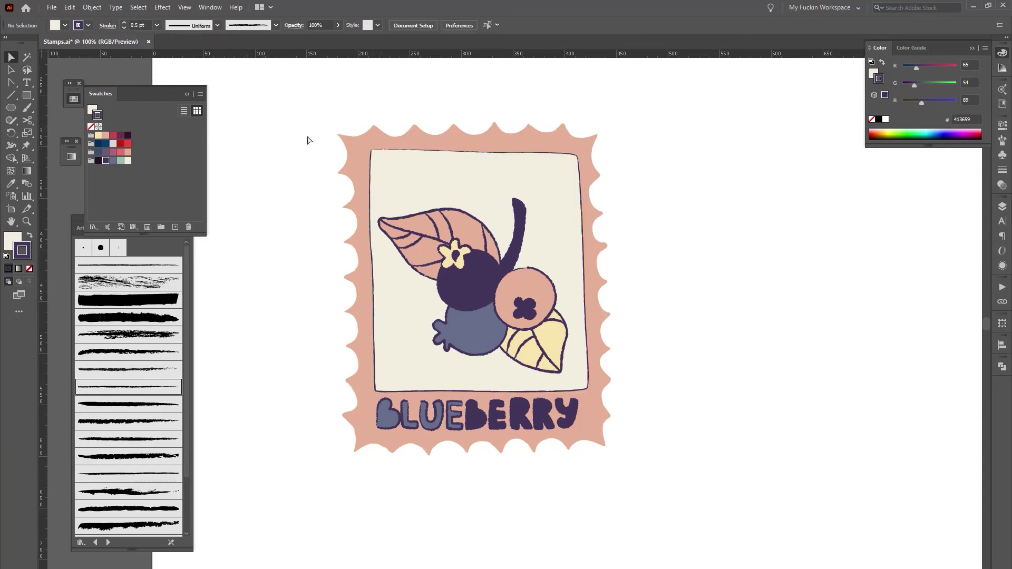
Try two fainter charcoal pencil brushes and the cream swatch on the inner panel's stroke
{"action": "left_click", "coordinate": [420, 188]}
{"action": "scroll", "coordinate": [167, 380], "scroll_direction": "down", "scroll_amount": 2}
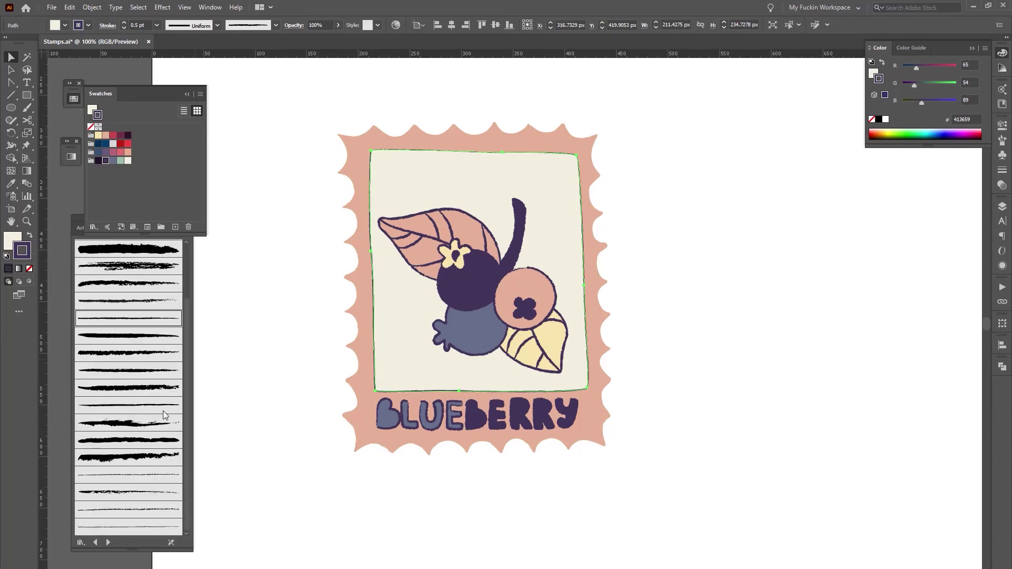
{"action": "left_click", "coordinate": [142, 475]}
{"action": "left_click", "coordinate": [295, 394]}
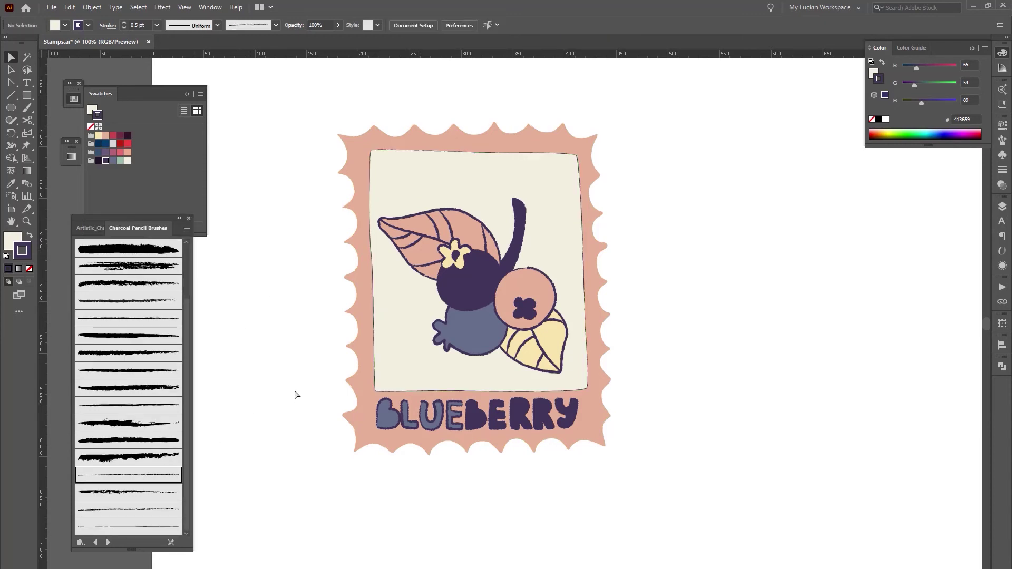
{"action": "left_click", "coordinate": [397, 364]}
{"action": "left_click", "coordinate": [129, 509]}
{"action": "left_click", "coordinate": [128, 160]}
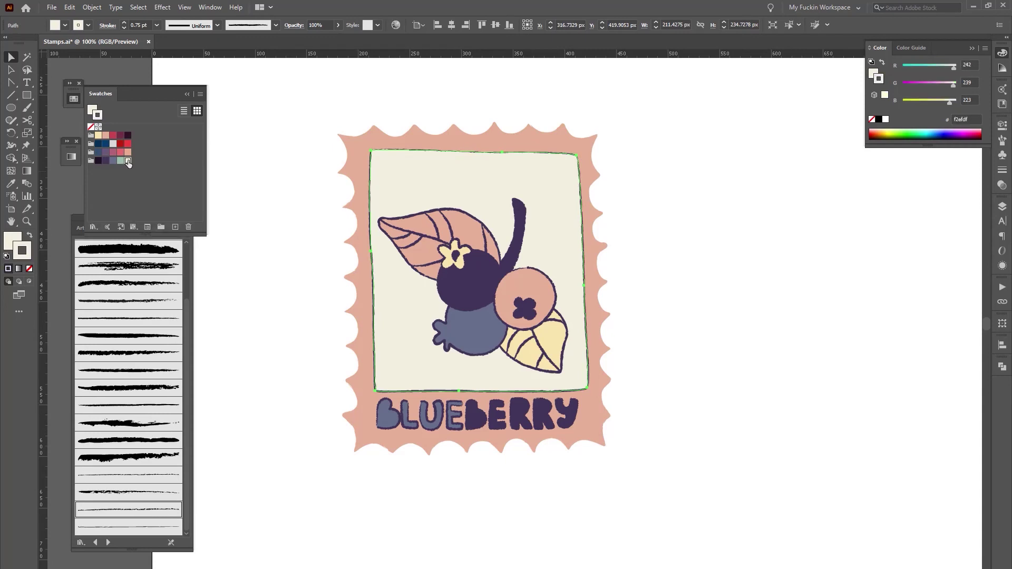
{"action": "left_click", "coordinate": [254, 284]}
Undo the brush and color trials on the inner panel and set its stroke weight to 0.5 pt
{"action": "key", "text": "ctrl+z"}
{"action": "key", "text": "ctrl+z"}
{"action": "key", "text": "ctrl+z"}
{"action": "key", "text": "ctrl+z"}
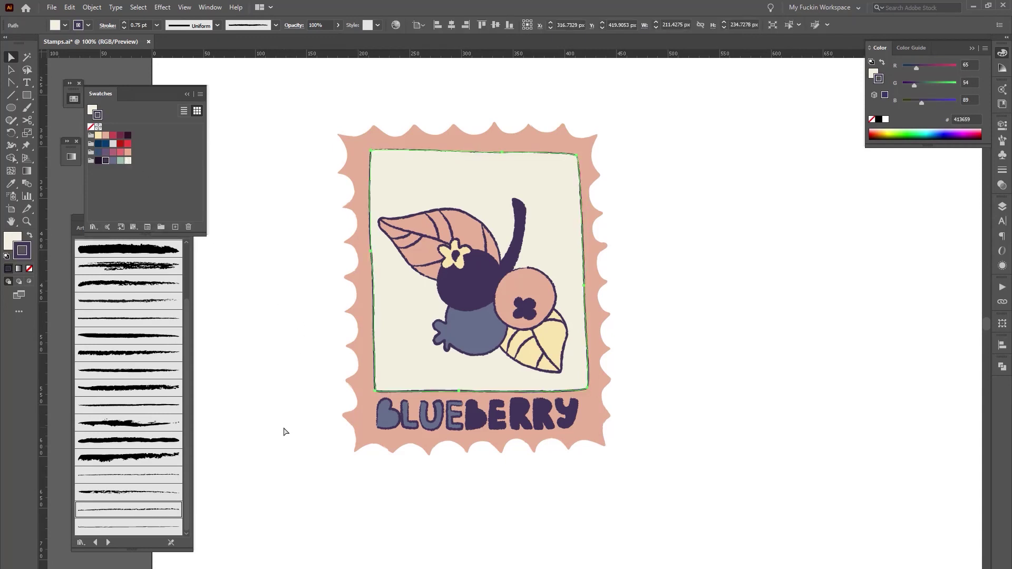
{"action": "left_click", "coordinate": [124, 27]}
{"action": "left_click", "coordinate": [280, 285]}
Reduce the stroke weight of all the BLUEBERRY letters to 0.5 pt inside their group
{"action": "key", "text": "a"}
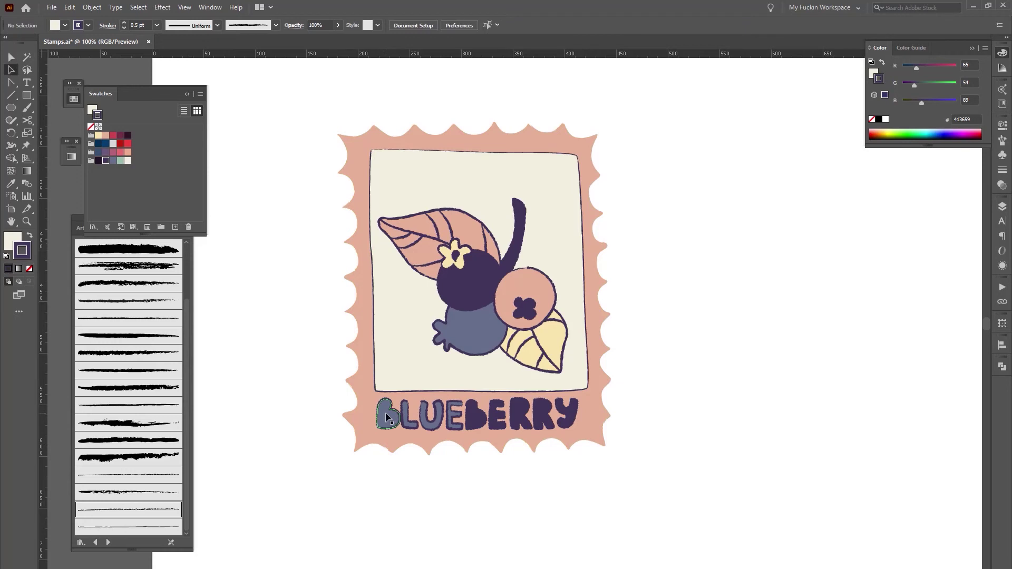
{"action": "double_click", "coordinate": [387, 418]}
{"action": "left_click_drag", "start_coordinate": [662, 542], "coordinate": [361, 404]}
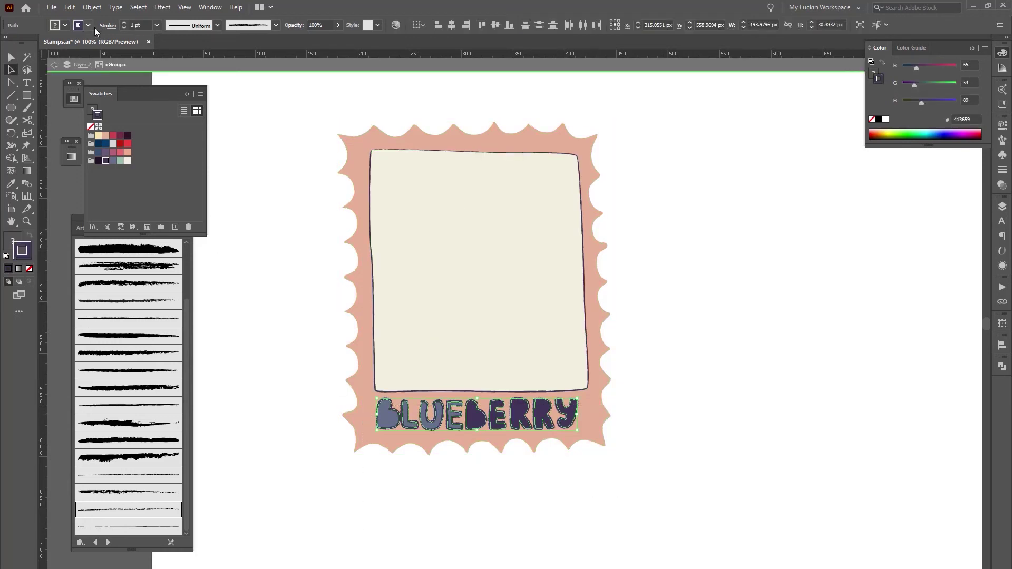
{"action": "left_click", "coordinate": [309, 323]}
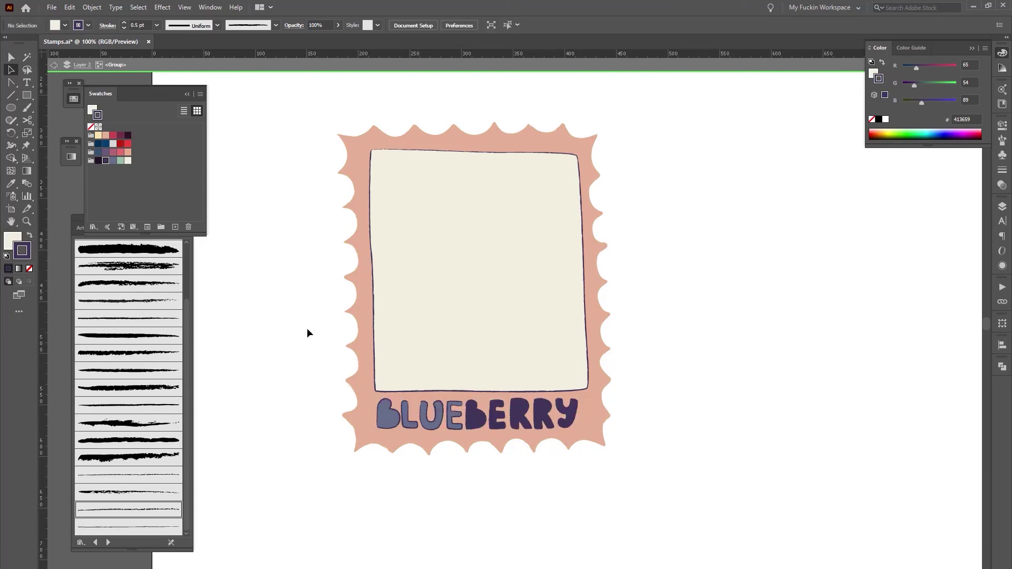
{"action": "double_click", "coordinate": [293, 350]}
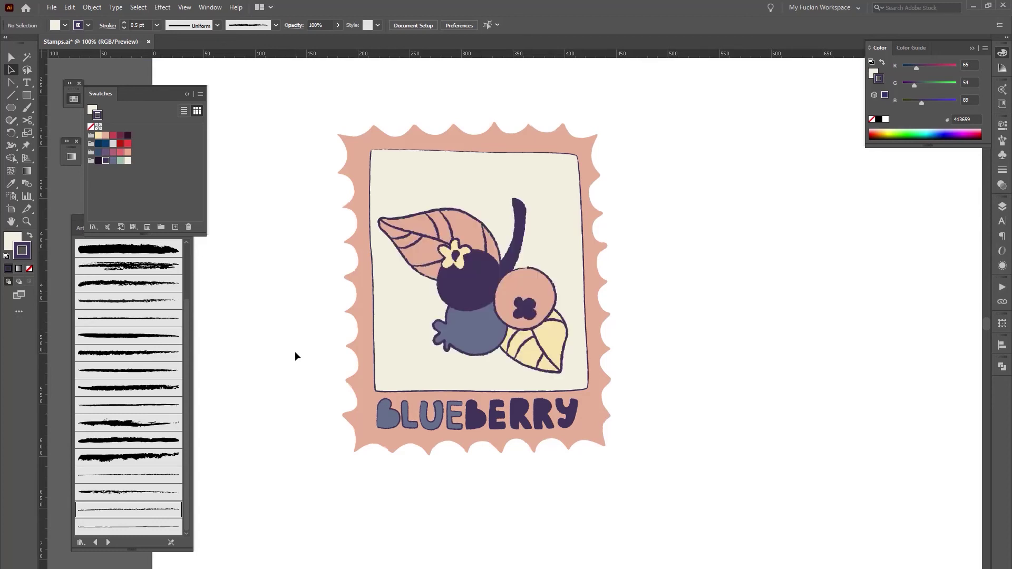
Recolor the outline of the large peach leaf with the peach swatch that matches its fill
{"action": "key", "text": "v"}
{"action": "left_click", "coordinate": [422, 225]}
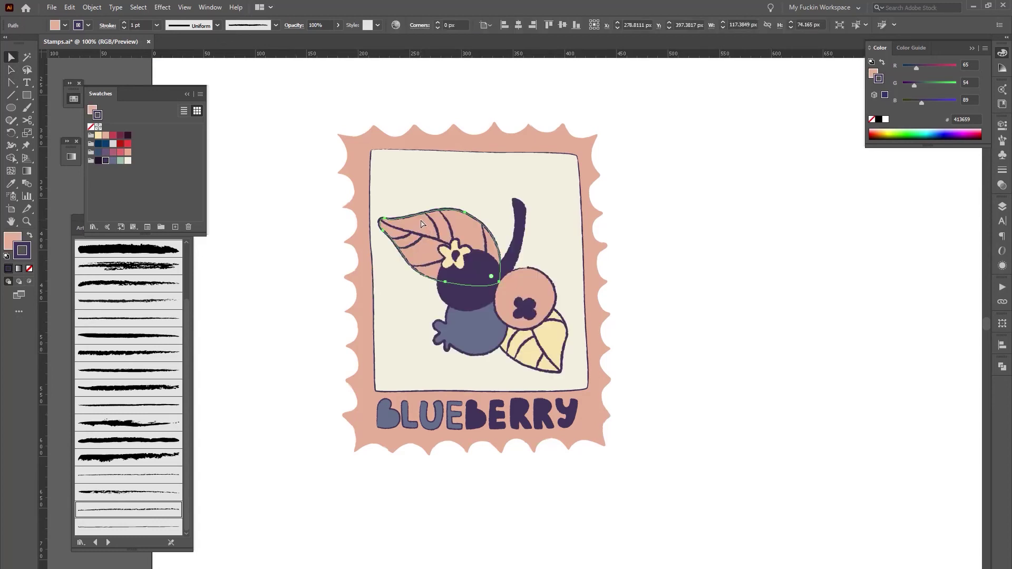
{"action": "left_click", "coordinate": [105, 135]}
{"action": "left_click", "coordinate": [296, 323]}
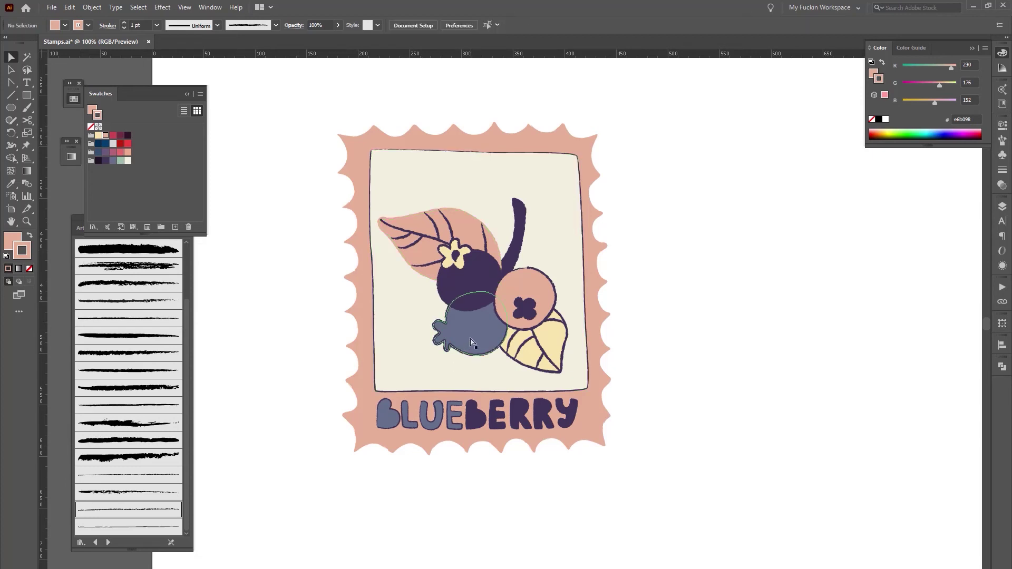
Recolor the stroke of the slate-blue berry with the slate-blue swatch that matches its fill
{"action": "left_click", "coordinate": [470, 344]}
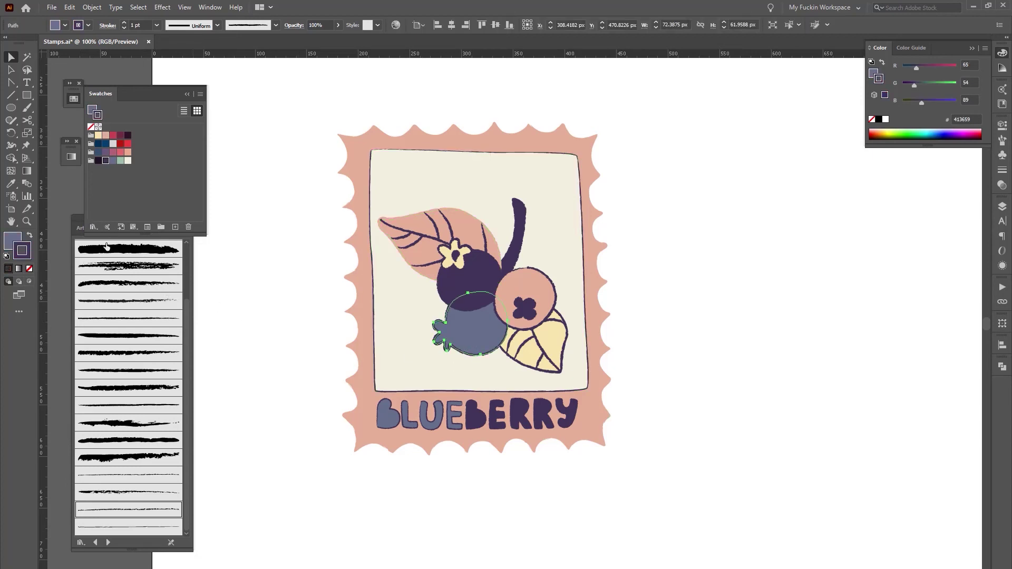
{"action": "left_click", "coordinate": [112, 161]}
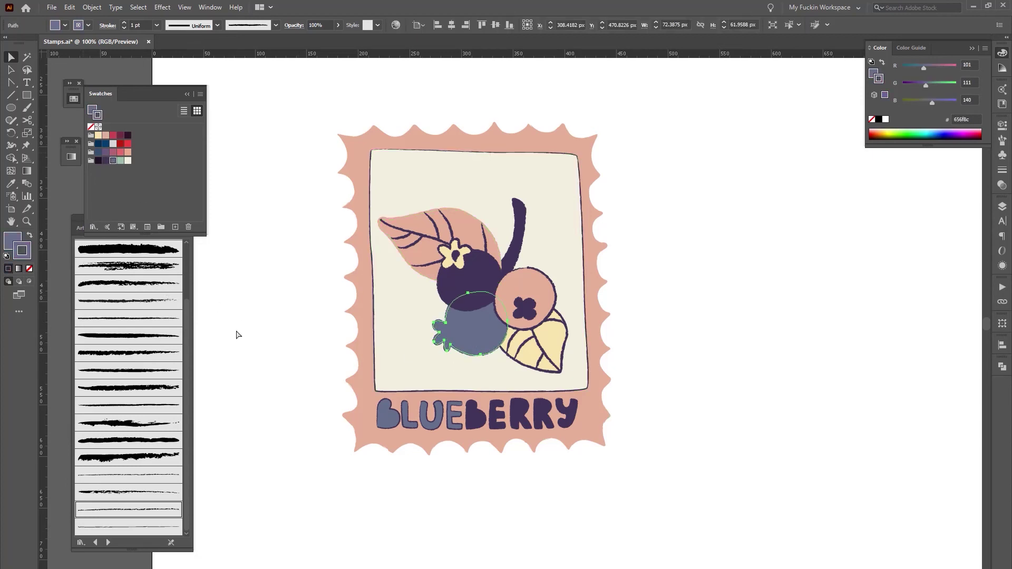
{"action": "left_click", "coordinate": [271, 395]}
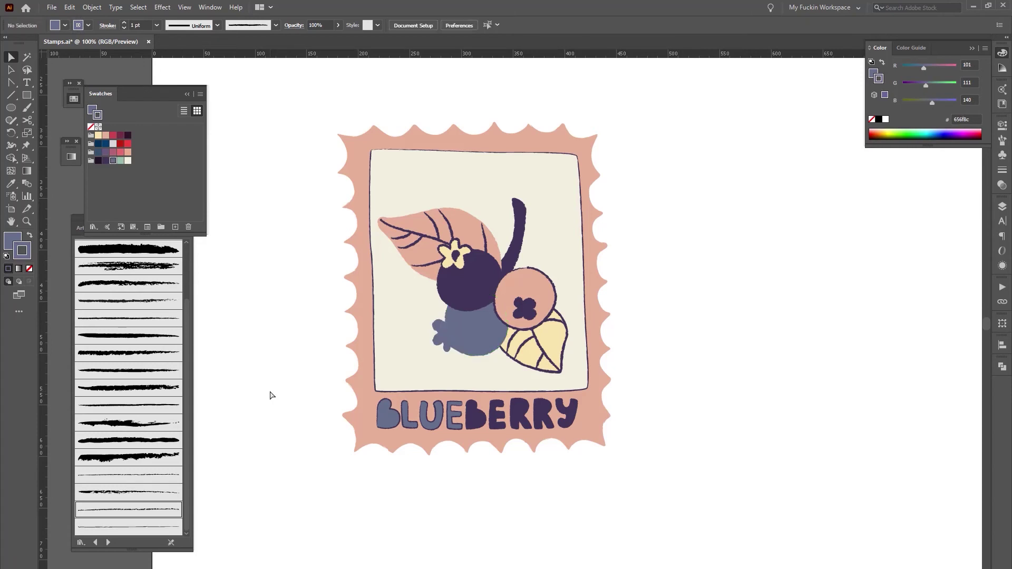
Recolor the stroke of the round peach berry with the peach swatch that matches its fill
{"action": "left_click", "coordinate": [533, 283]}
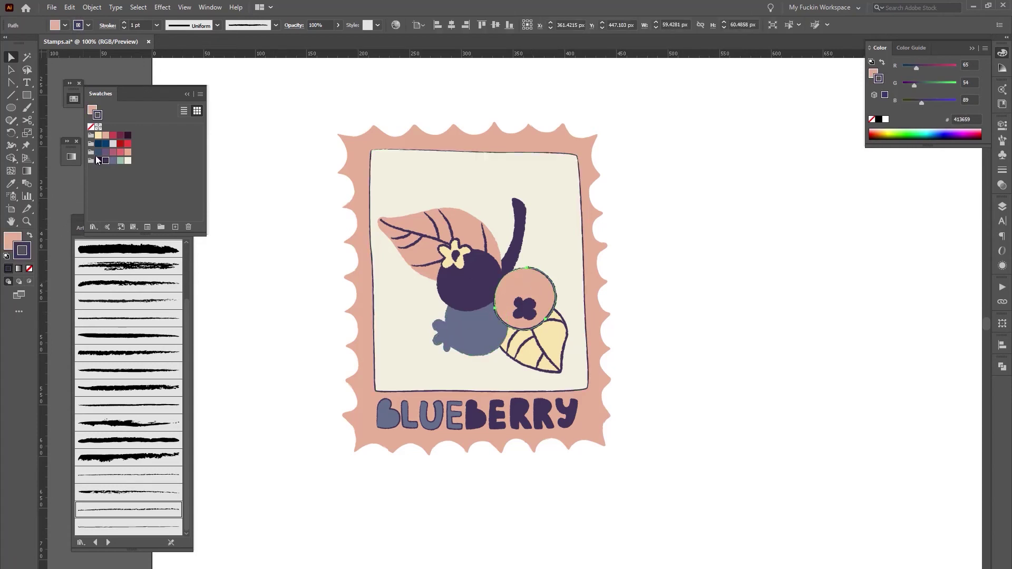
{"action": "left_click", "coordinate": [105, 136]}
{"action": "left_click", "coordinate": [406, 498]}
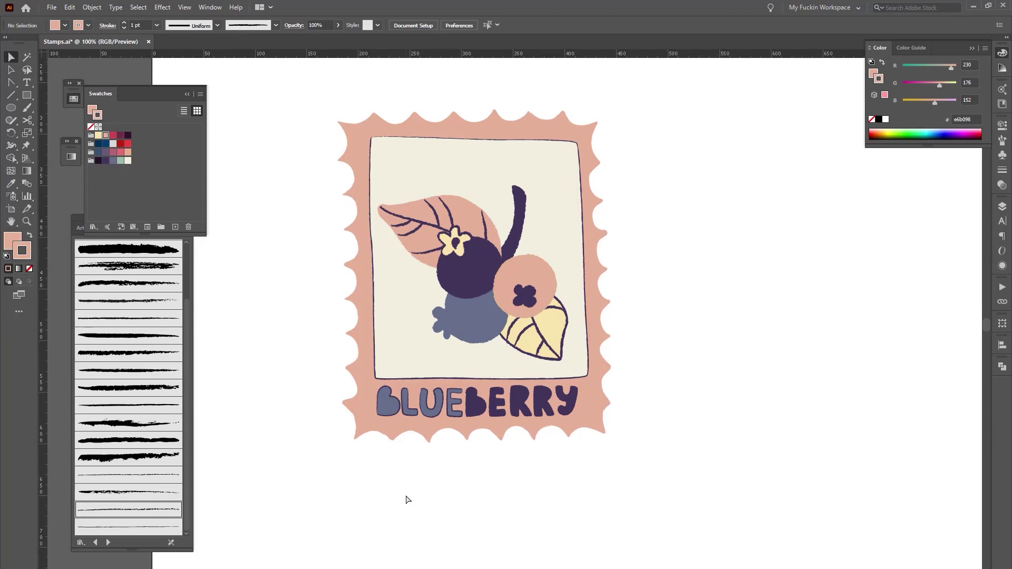
{"action": "scroll", "coordinate": [407, 499], "scroll_direction": "up", "scroll_amount": 1}
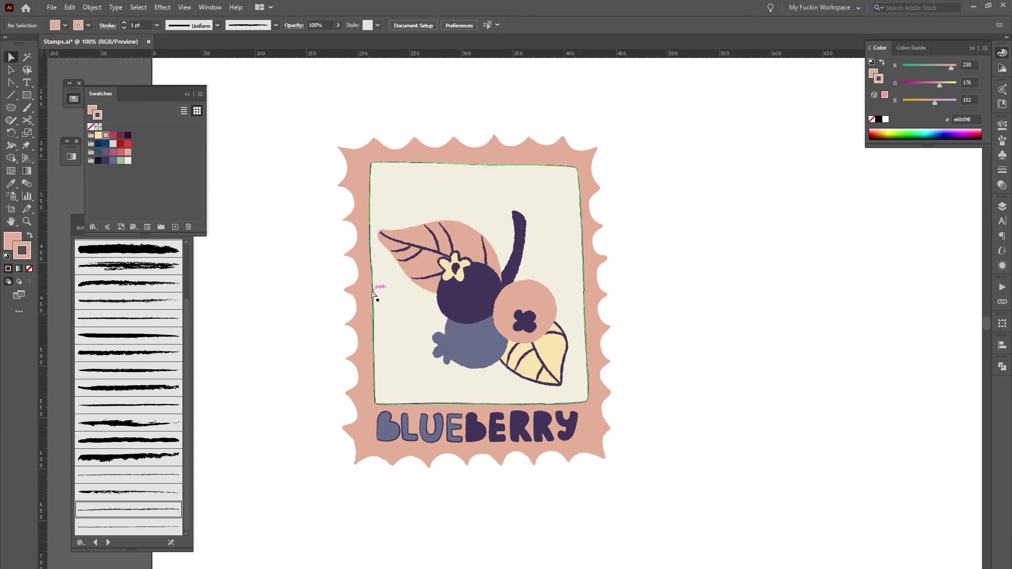
Paint a wavy test stroke beside the stamp with the Paintbrush in the dark purple swatch
{"action": "key", "text": "b"}
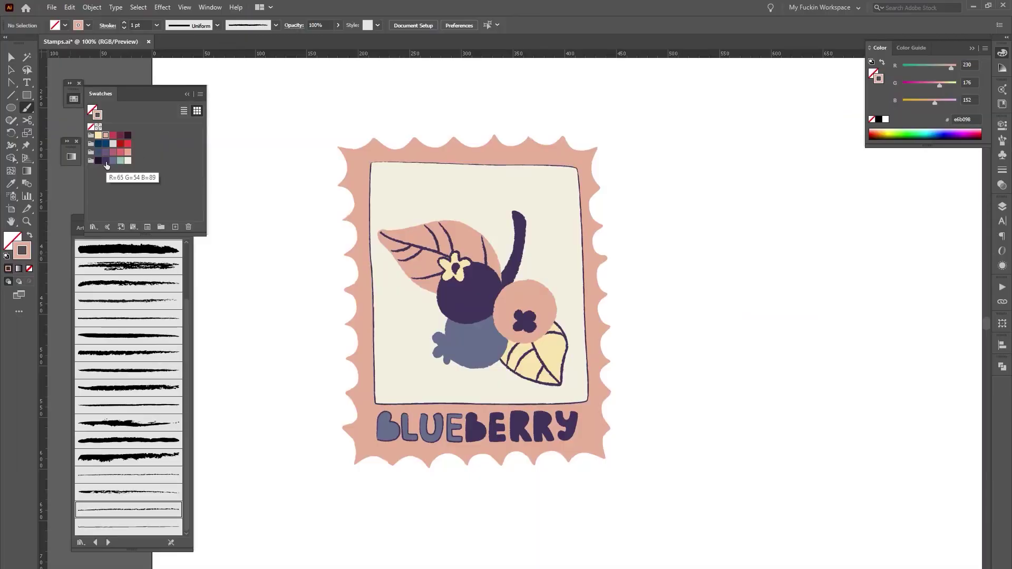
{"action": "left_click", "coordinate": [106, 160]}
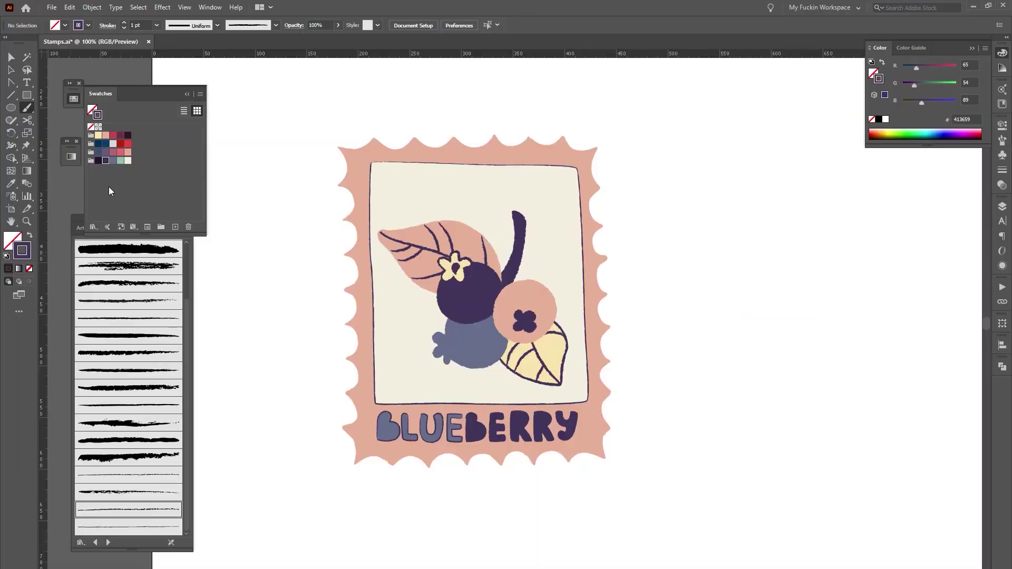
{"action": "left_click", "coordinate": [274, 26]}
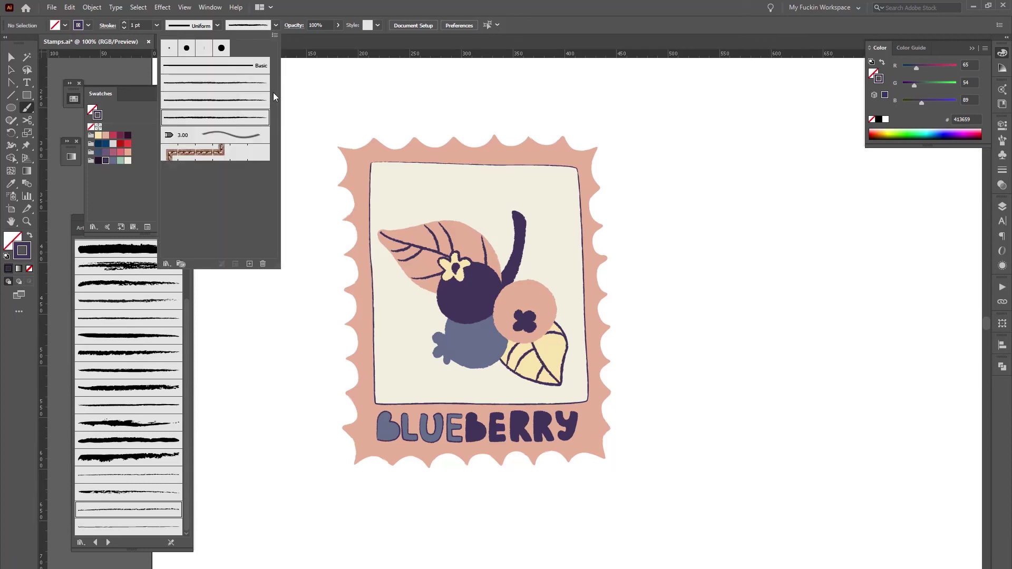
{"action": "left_click", "coordinate": [275, 25]}
{"action": "left_click_drag", "start_coordinate": [275, 191], "coordinate": [262, 291]}
Apply the variable width profile that tapers at both ends to the wavy test stroke
{"action": "key", "text": "a"}
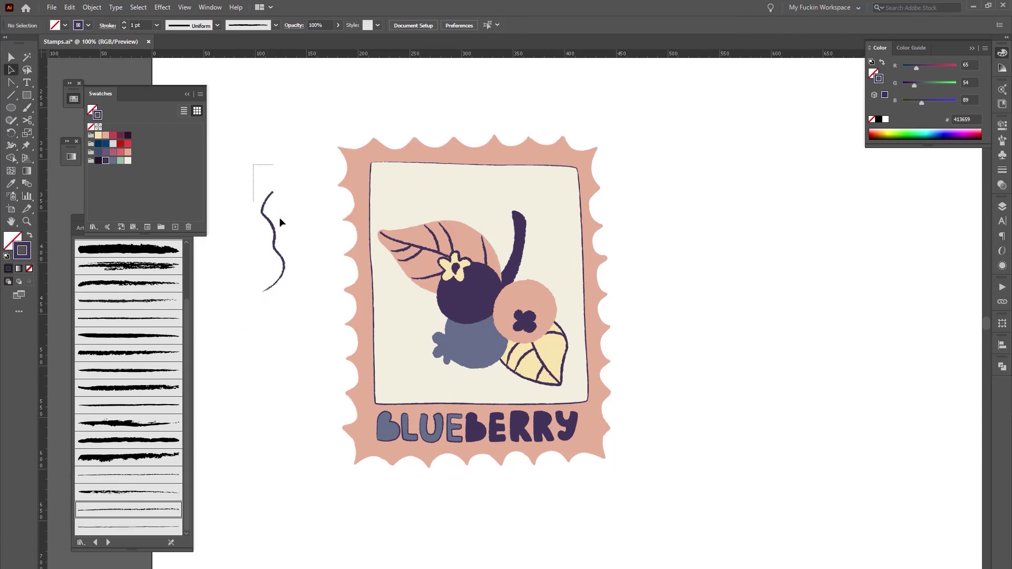
{"action": "left_click_drag", "start_coordinate": [280, 218], "coordinate": [280, 221]}
{"action": "left_click", "coordinate": [216, 26]}
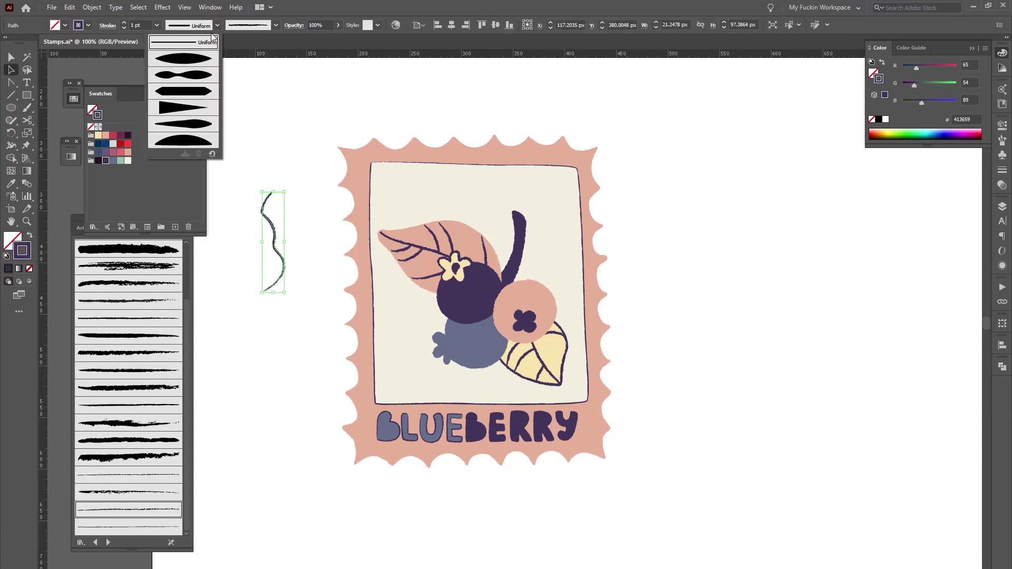
{"action": "left_click", "coordinate": [198, 131]}
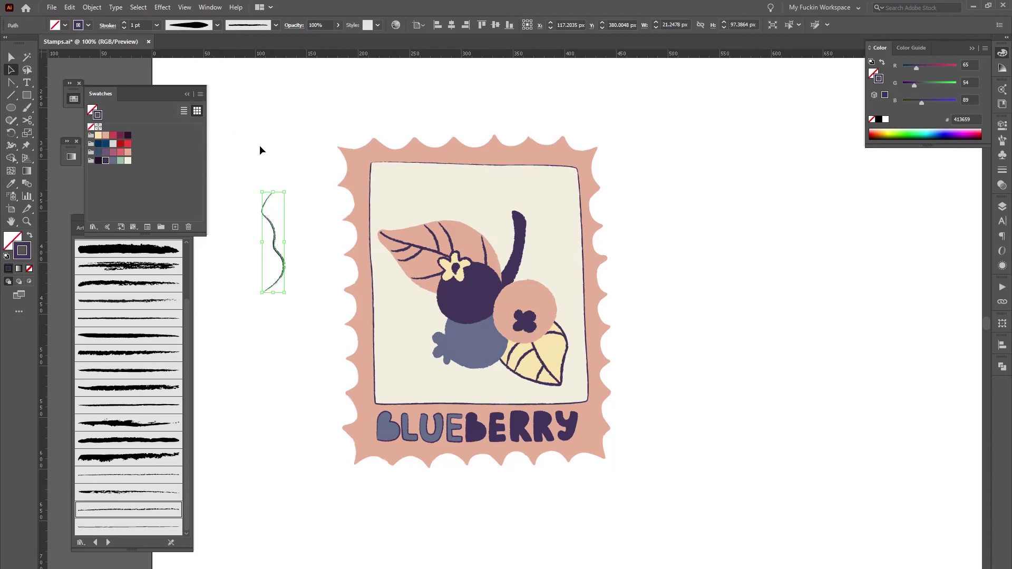
Paint two more curved tapered test strokes beside the stamp and delete all three test strokes
{"action": "key", "text": "b"}
{"action": "mouse_move", "coordinate": [297, 124]}
{"action": "left_mouse_down"}
{"action": "mouse_move", "coordinate": [266, 144]}
{"action": "mouse_move", "coordinate": [244, 207]}
{"action": "left_mouse_up"}
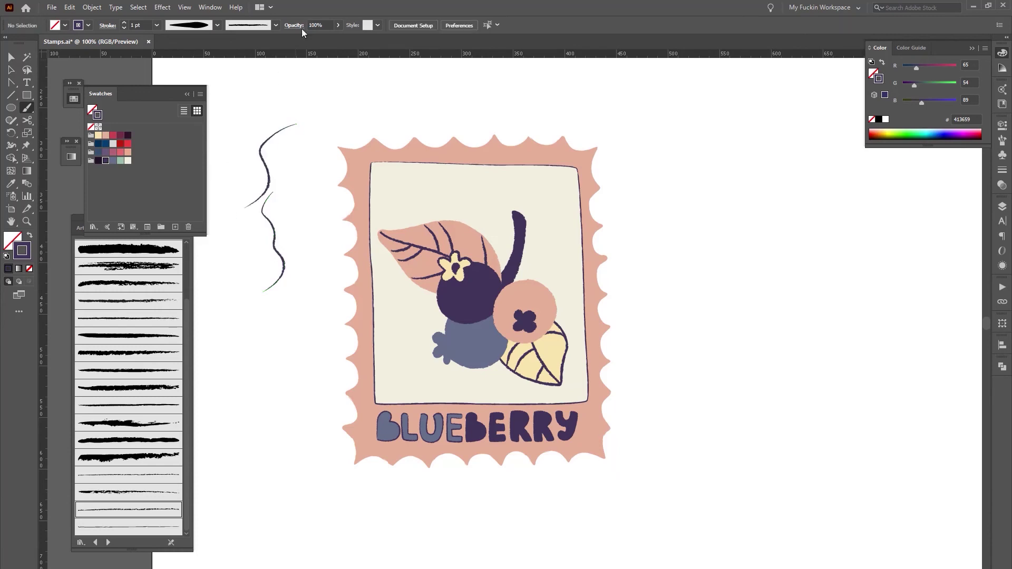
{"action": "left_click_drag", "start_coordinate": [283, 157], "coordinate": [262, 292]}
{"action": "key", "text": "a"}
{"action": "left_click_drag", "start_coordinate": [253, 131], "coordinate": [295, 291]}
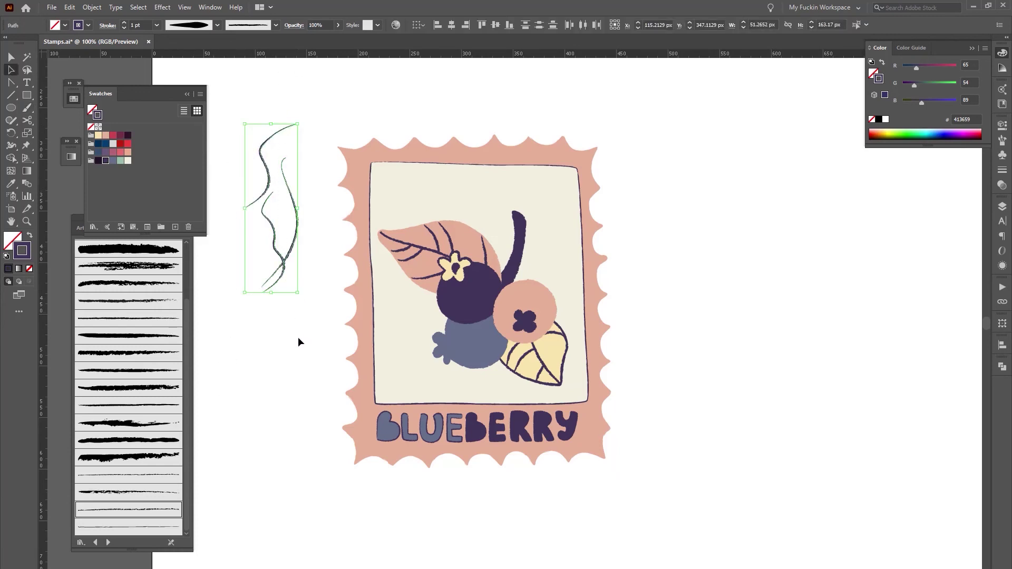
{"action": "key", "text": "Delete"}
Set the stroke weight of the small yellow flower's outline to 0.75 pt
{"action": "key", "text": "ctrl+plus"}
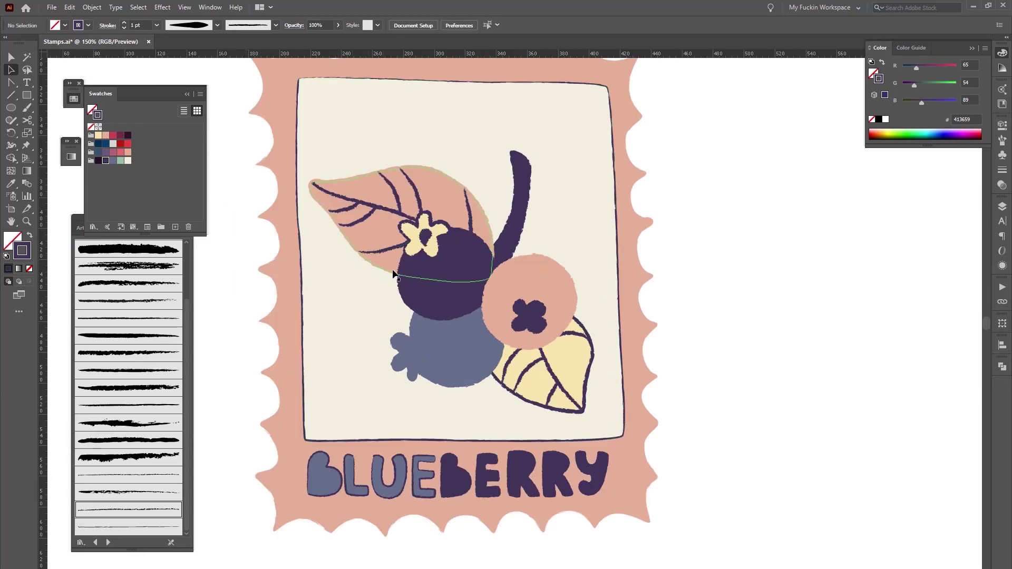
{"action": "key", "text": "v"}
{"action": "left_click", "coordinate": [416, 238]}
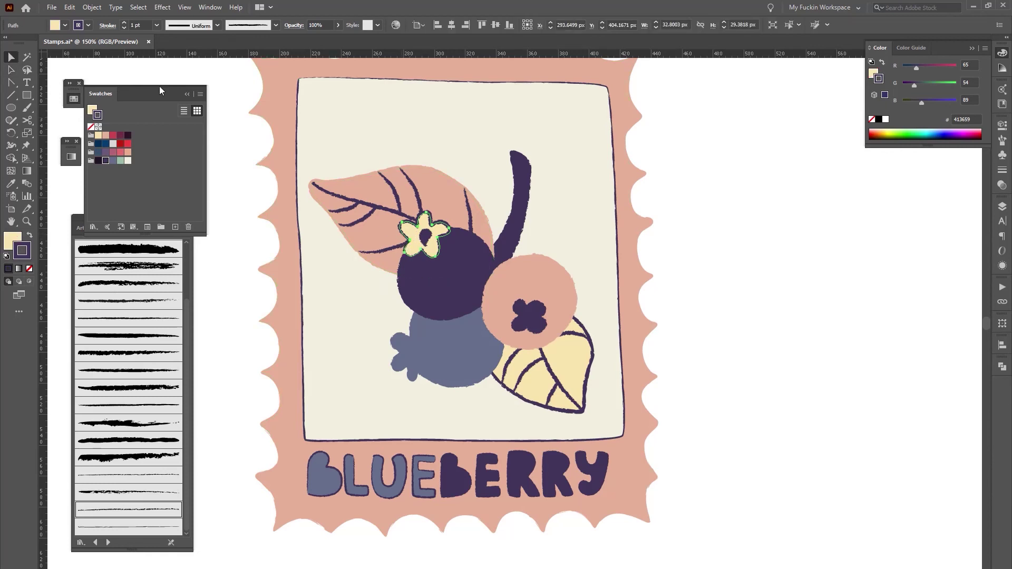
{"action": "left_click", "coordinate": [124, 27]}
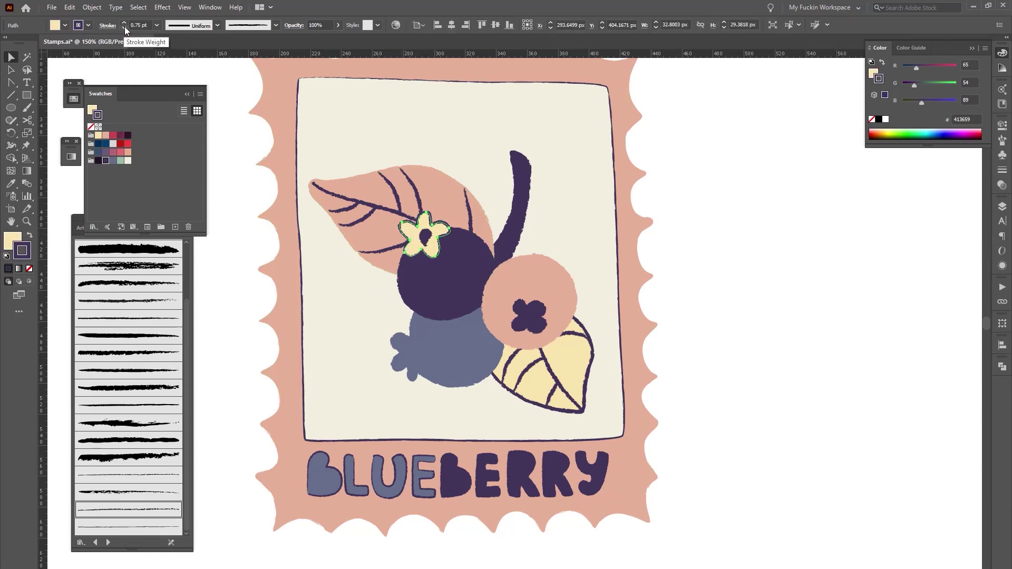
{"action": "left_click", "coordinate": [214, 271]}
Paint a short dark purple test stroke at 0.75 pt on the blank area beside the stamp
{"action": "key", "text": "b"}
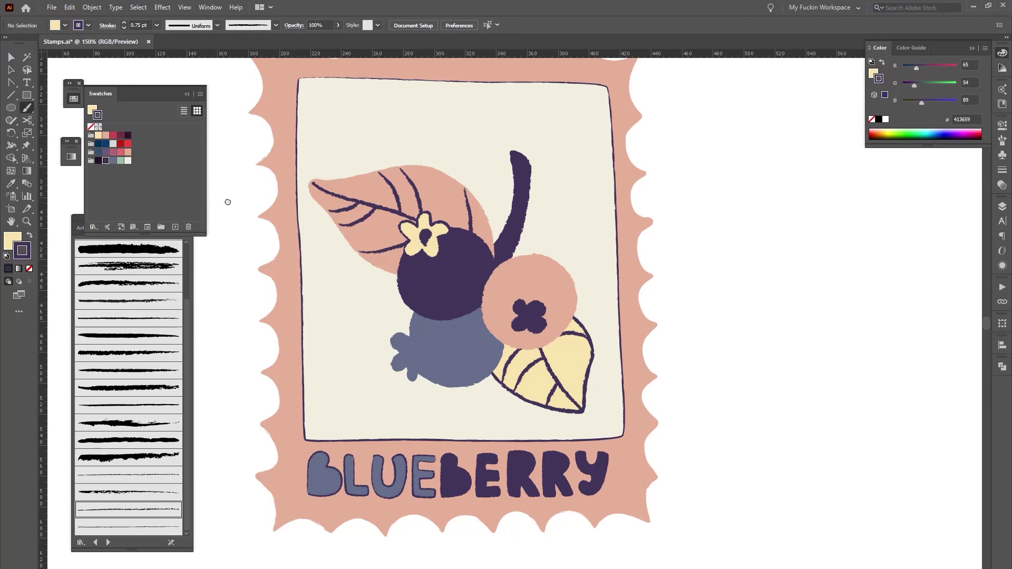
{"action": "scroll", "coordinate": [226, 198], "scroll_direction": "left", "scroll_amount": 3}
{"action": "left_click_drag", "start_coordinate": [295, 141], "coordinate": [277, 205]}
Give the short test stroke the width profile tapered at both ends and delete the stroke
{"action": "key", "text": "a"}
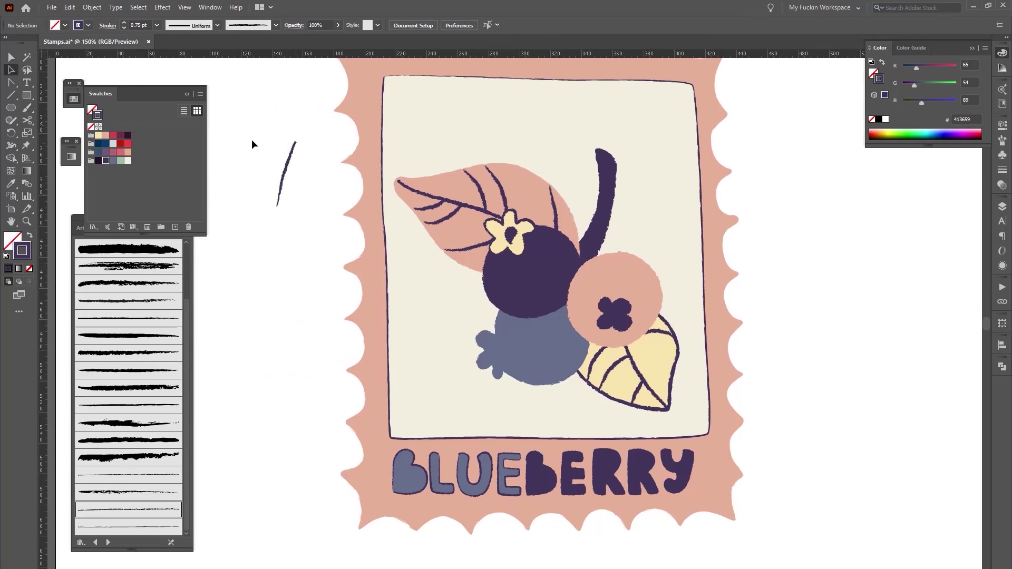
{"action": "left_click_drag", "start_coordinate": [253, 140], "coordinate": [307, 190]}
{"action": "left_click", "coordinate": [205, 25]}
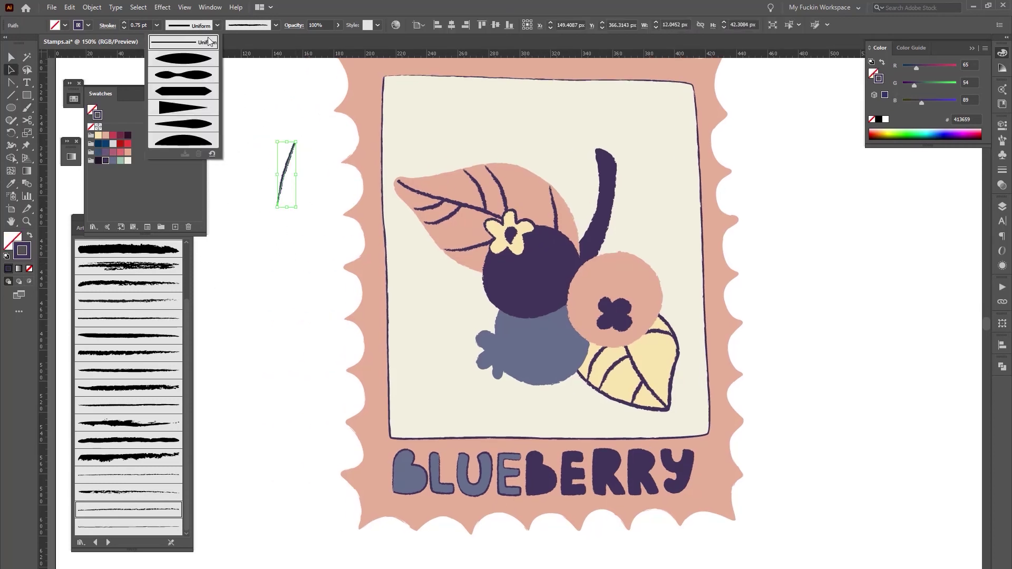
{"action": "left_click", "coordinate": [188, 121]}
{"action": "key", "text": "Delete"}
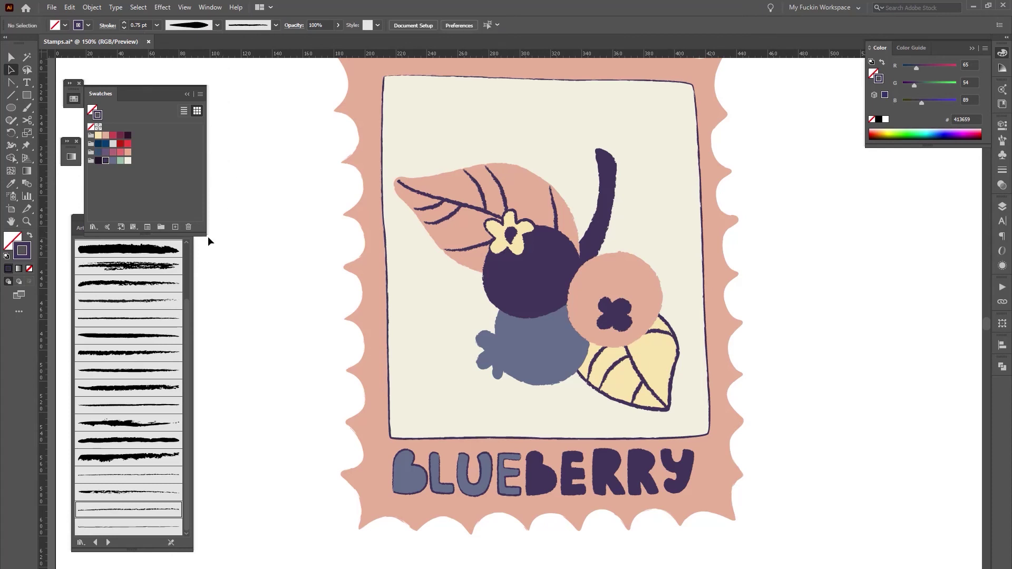
Paint short dark purple detail strokes on the stamp's pink border, near its upper corners and along its side
{"action": "key", "text": "b"}
{"action": "left_click_drag", "start_coordinate": [356, 183], "coordinate": [324, 250]}
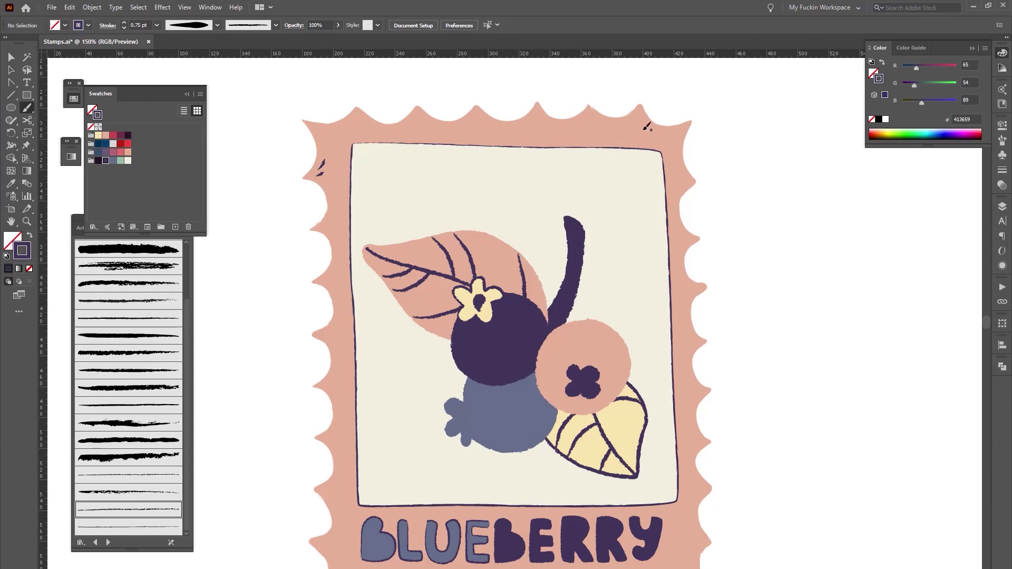
{"action": "left_click_drag", "start_coordinate": [658, 337], "coordinate": [701, 281]}
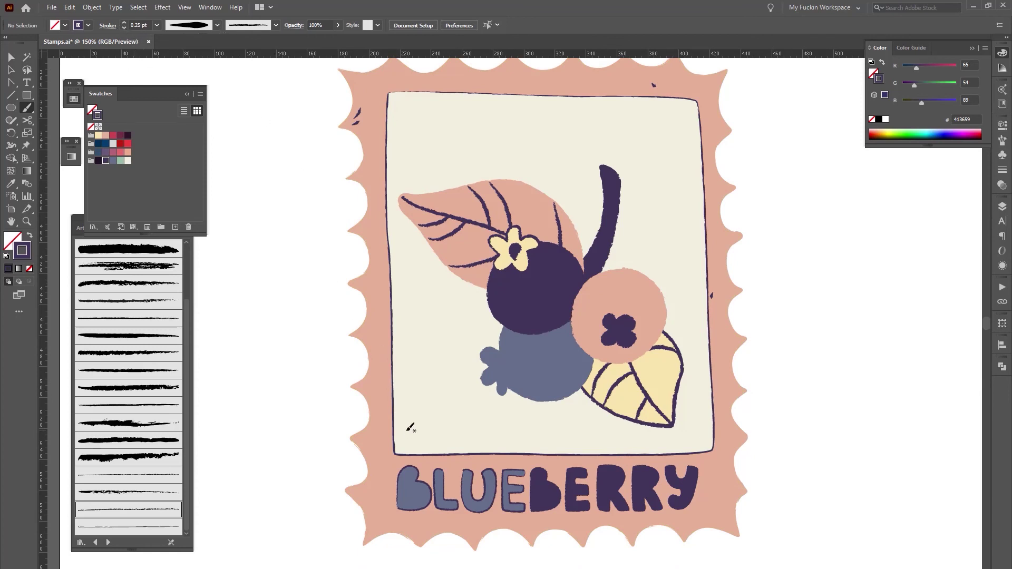
Paint tiny dark purple detail marks at 0.25 pt on the cream panel, the lettering and the yellow leaf
{"action": "left_click_drag", "start_coordinate": [406, 429], "coordinate": [405, 434]}
{"action": "left_click", "coordinate": [572, 192]}
{"action": "left_click_drag", "start_coordinate": [649, 127], "coordinate": [651, 133]}
{"action": "left_click", "coordinate": [658, 467]}
{"action": "left_click_drag", "start_coordinate": [656, 394], "coordinate": [656, 400]}
Paint short 0.5 pt dark purple accents on the yellow leaf, the pink berry, the slate blue berry and beside the stem
{"action": "left_click", "coordinate": [125, 23]}
{"action": "left_click_drag", "start_coordinate": [675, 363], "coordinate": [676, 373]}
{"action": "left_click_drag", "start_coordinate": [580, 299], "coordinate": [578, 309]}
{"action": "left_click_drag", "start_coordinate": [543, 396], "coordinate": [552, 393]}
{"action": "left_click_drag", "start_coordinate": [613, 252], "coordinate": [609, 258]}
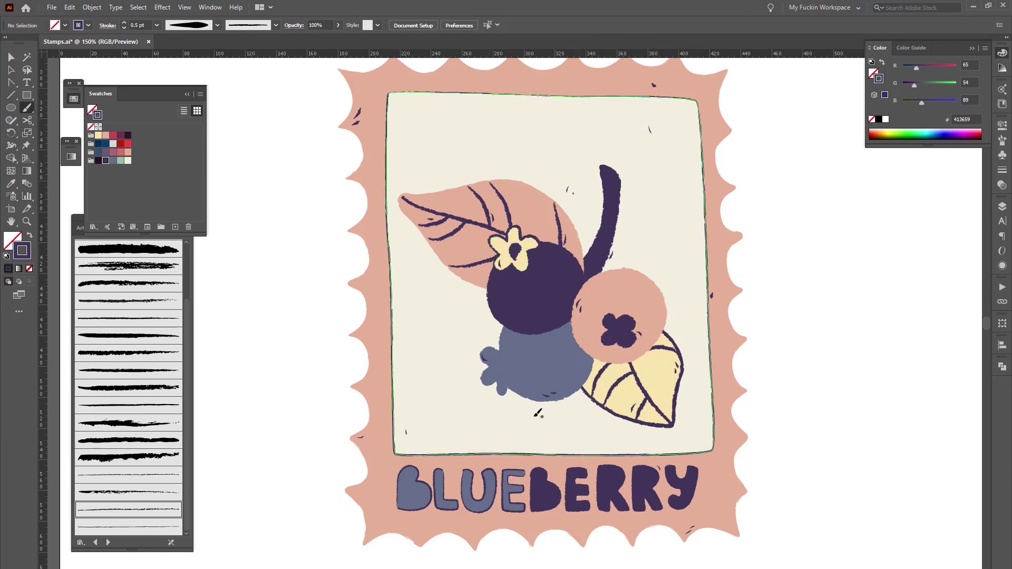
Paint more small dark purple marks on the border's upper right side and on the cream panel beside the berries
{"action": "mouse_move", "coordinate": [690, 168]}
{"action": "left_mouse_down"}
{"action": "mouse_move", "coordinate": [644, 261]}
{"action": "mouse_move", "coordinate": [663, 239]}
{"action": "left_mouse_up"}
{"action": "left_click_drag", "start_coordinate": [671, 232], "coordinate": [667, 238]}
{"action": "mouse_move", "coordinate": [667, 284]}
{"action": "left_mouse_down"}
{"action": "mouse_move", "coordinate": [716, 137]}
{"action": "mouse_move", "coordinate": [733, 151]}
{"action": "left_mouse_up"}
{"action": "left_click_drag", "start_coordinate": [474, 291], "coordinate": [476, 295]}
{"action": "left_click_drag", "start_coordinate": [577, 238], "coordinate": [568, 315]}
Paint small dark purple marks at 0.25 pt on the cream panel above the pink leaf and on the slate blue letters
{"action": "key", "text": "v"}
{"action": "left_click", "coordinate": [578, 227]}
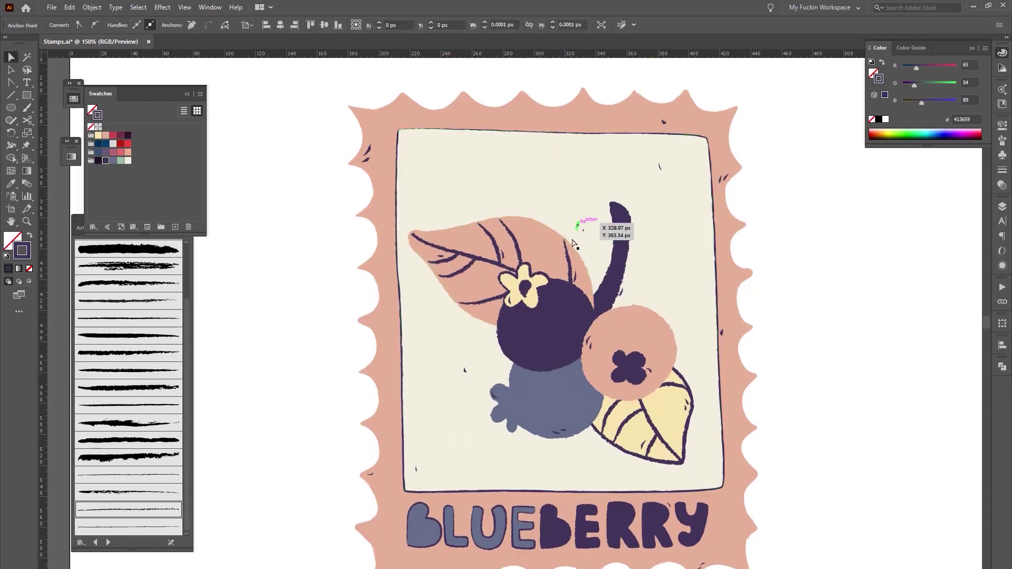
{"action": "key", "text": "b"}
{"action": "left_click_drag", "start_coordinate": [447, 162], "coordinate": [446, 168]}
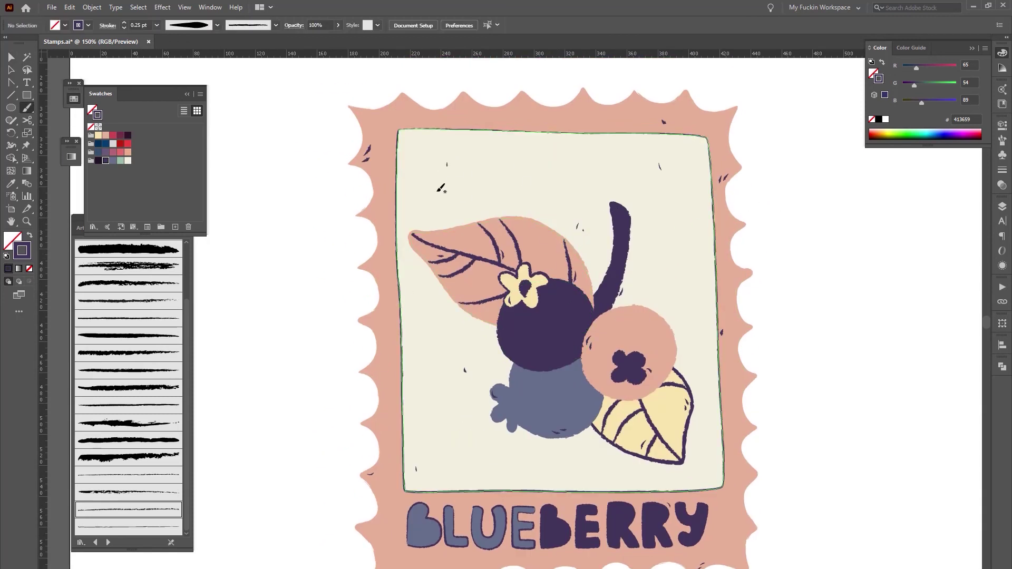
{"action": "scroll", "coordinate": [463, 377], "scroll_direction": "down", "scroll_amount": 3}
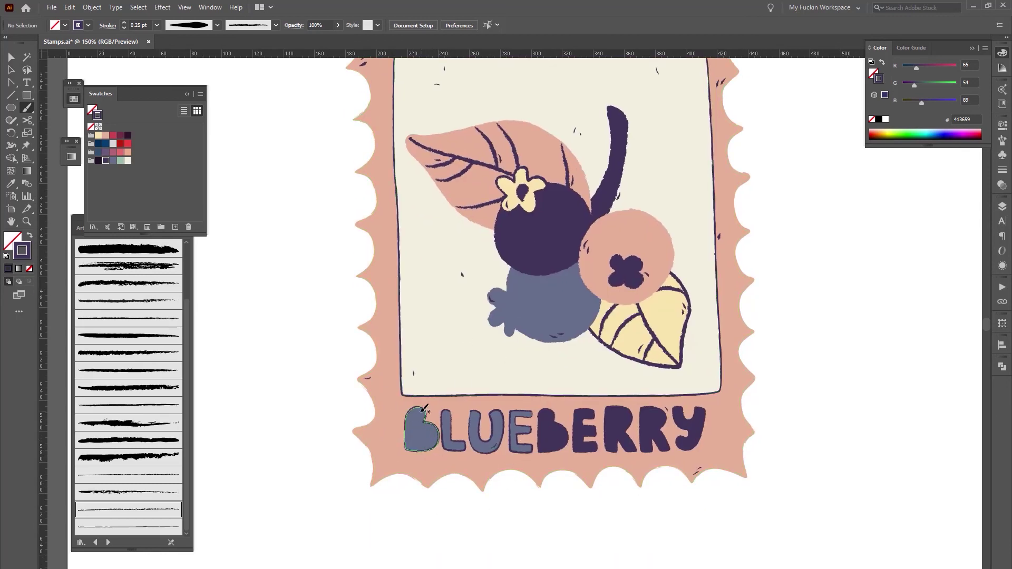
{"action": "scroll", "coordinate": [406, 478], "scroll_direction": "up", "scroll_amount": 2}
{"action": "scroll", "coordinate": [405, 478], "scroll_direction": "right", "scroll_amount": 2}
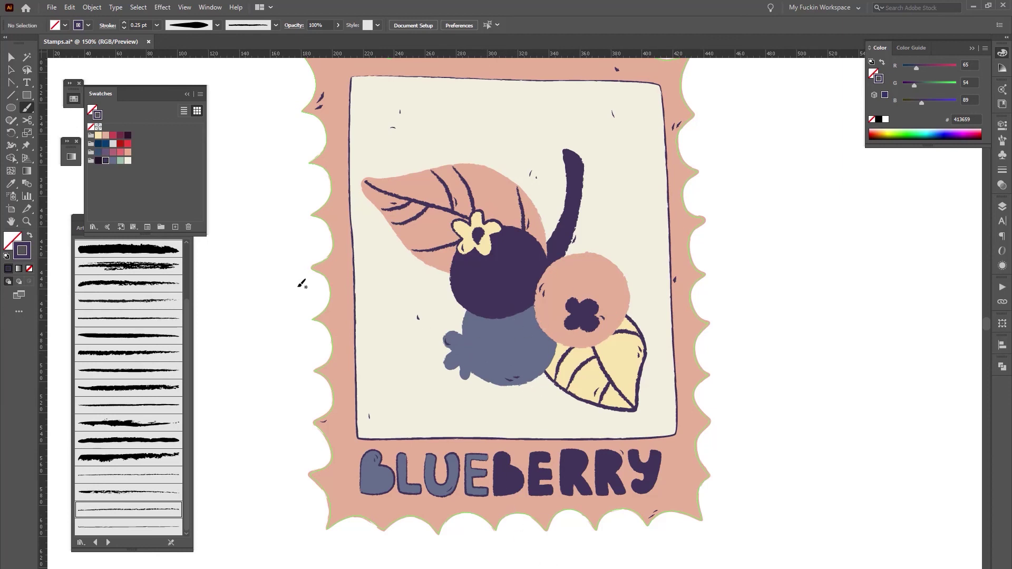
{"action": "left_click_drag", "start_coordinate": [261, 295], "coordinate": [252, 308]}
{"action": "left_click_drag", "start_coordinate": [259, 302], "coordinate": [255, 313]}
{"action": "key", "text": "ctrl+z"}
{"action": "key", "text": "ctrl+z"}
Paint slate blue highlight strokes at 0.25 pt near the lower and upper right edges of the dark purple berry
{"action": "left_click", "coordinate": [112, 161]}
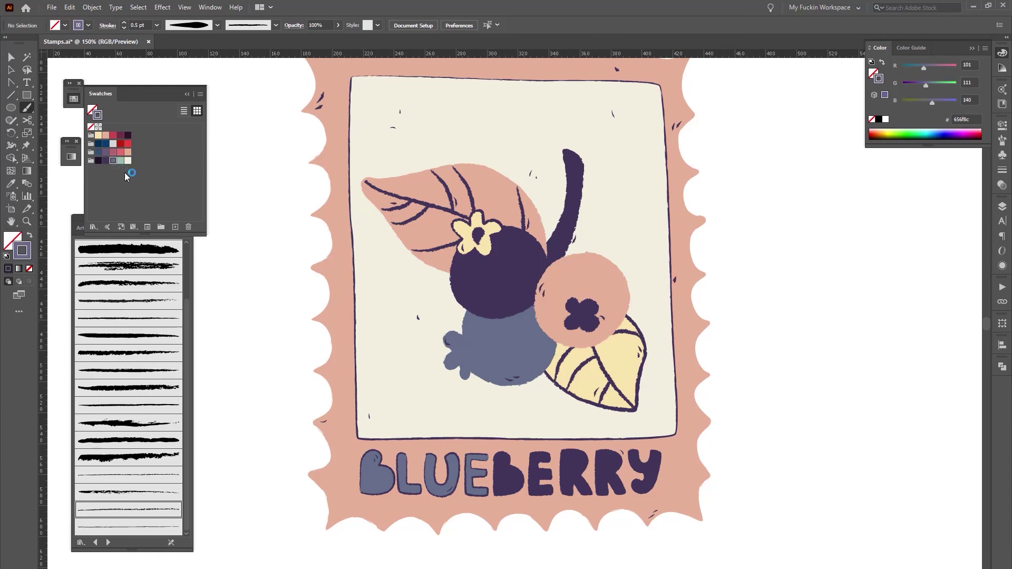
{"action": "left_click_drag", "start_coordinate": [486, 303], "coordinate": [500, 304]}
{"action": "key", "text": "ctrl+z"}
{"action": "left_click", "coordinate": [124, 23]}
{"action": "left_click_drag", "start_coordinate": [485, 303], "coordinate": [496, 302]}
{"action": "left_click_drag", "start_coordinate": [525, 241], "coordinate": [530, 243]}
Select the small detail strokes on the letters B, L and U, deselect them and review the whole stamp
{"action": "key", "text": "a"}
{"action": "left_click", "coordinate": [439, 497]}
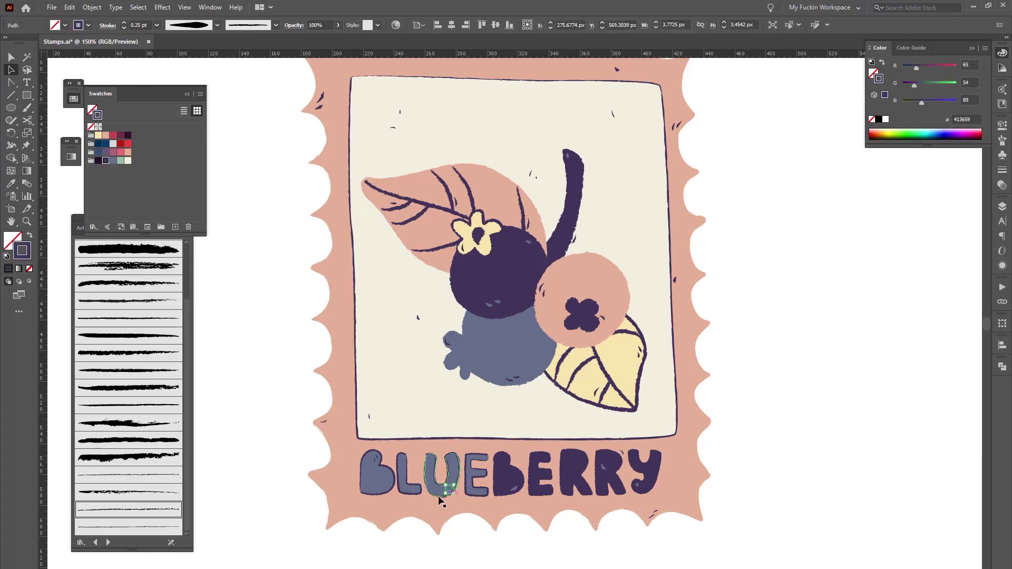
{"action": "left_click_drag", "start_coordinate": [440, 498], "coordinate": [375, 459]}
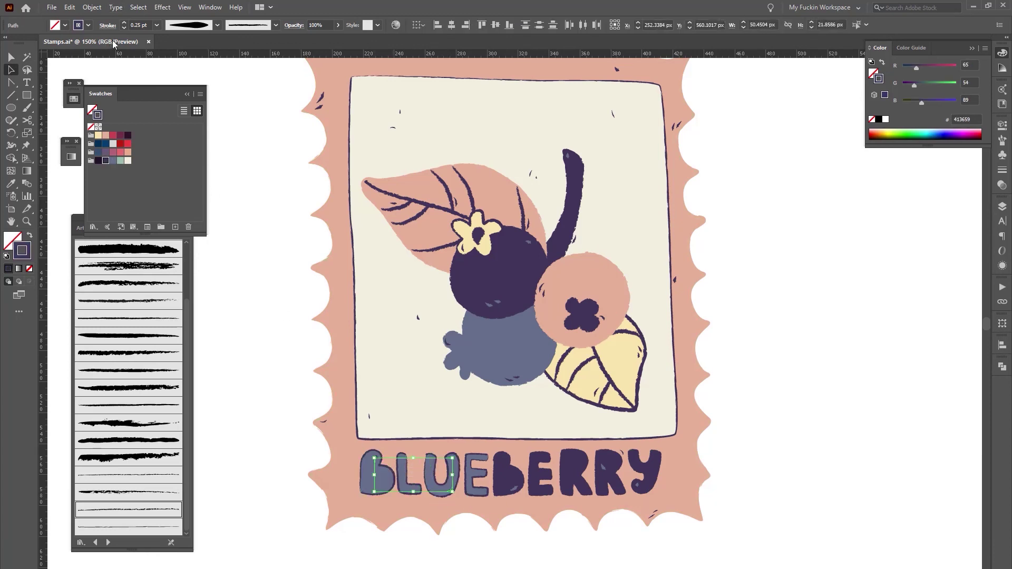
{"action": "left_click", "coordinate": [282, 409]}
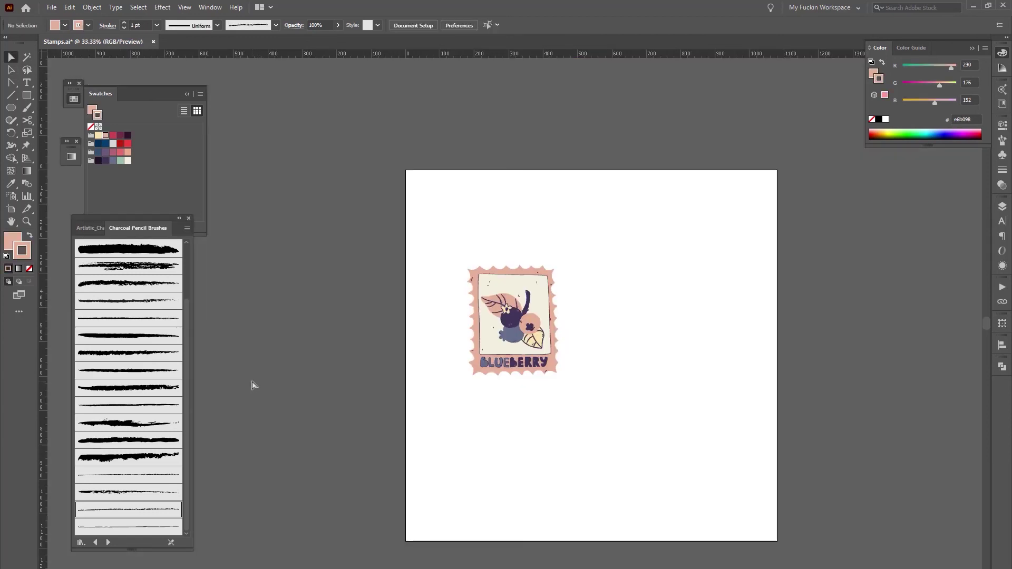
{"action": "key", "text": "ctrl+equal"}
{"action": "key", "text": "ctrl+equal"}
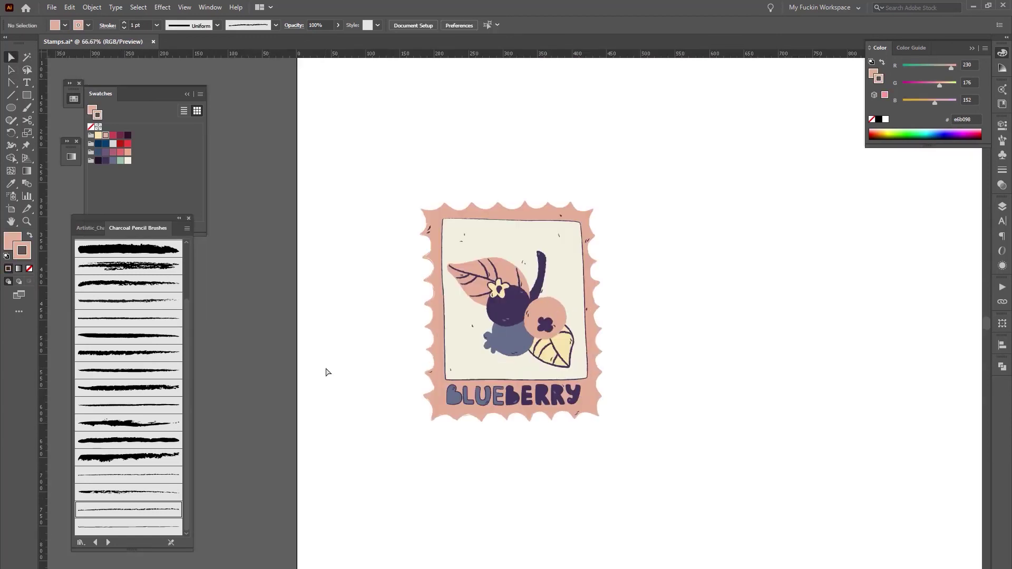